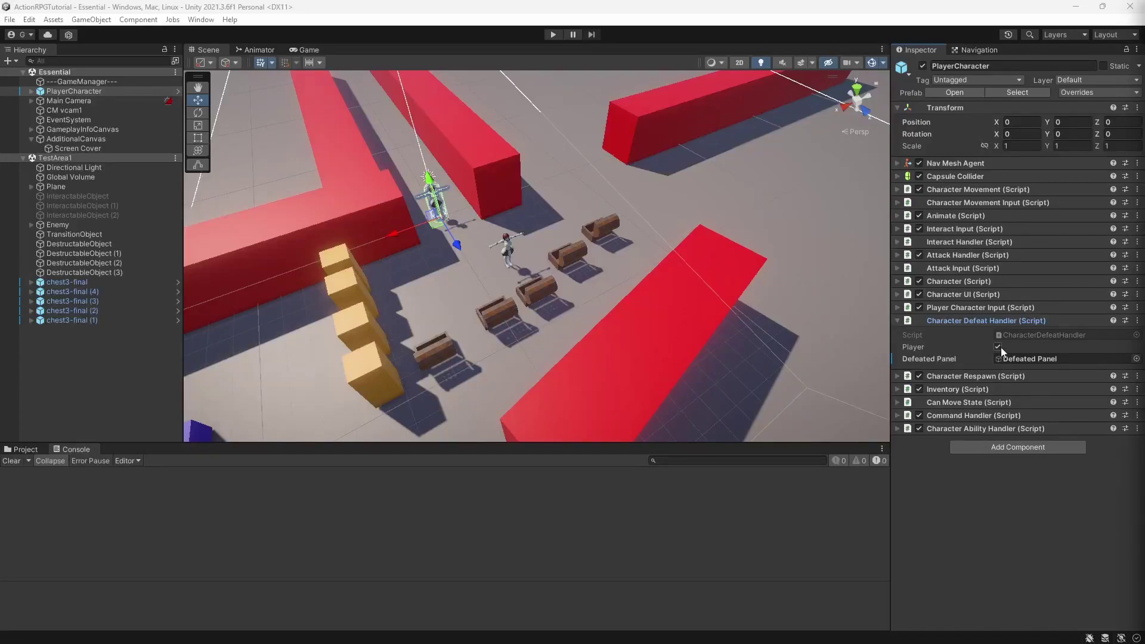
Step: Open the PlayerCharacter's CharacterDefeatHandler script from the Inspector in Visual Studio
double_click(1025, 331)
left_click(507, 239)
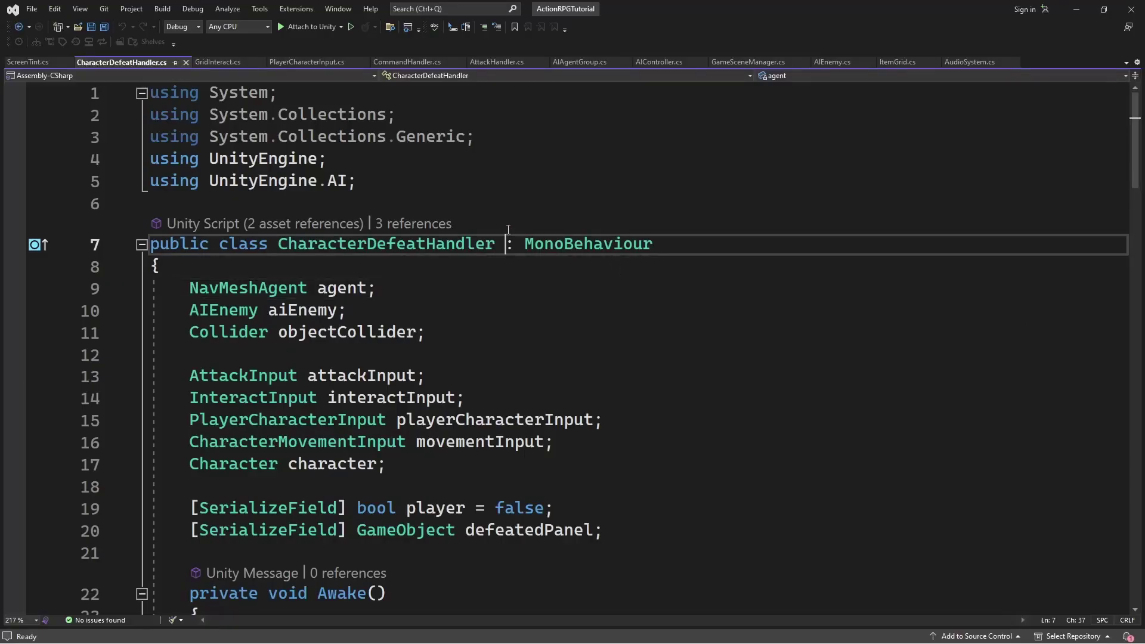
key("Down")
key("Down")
scroll(512, 312, "down", 5)
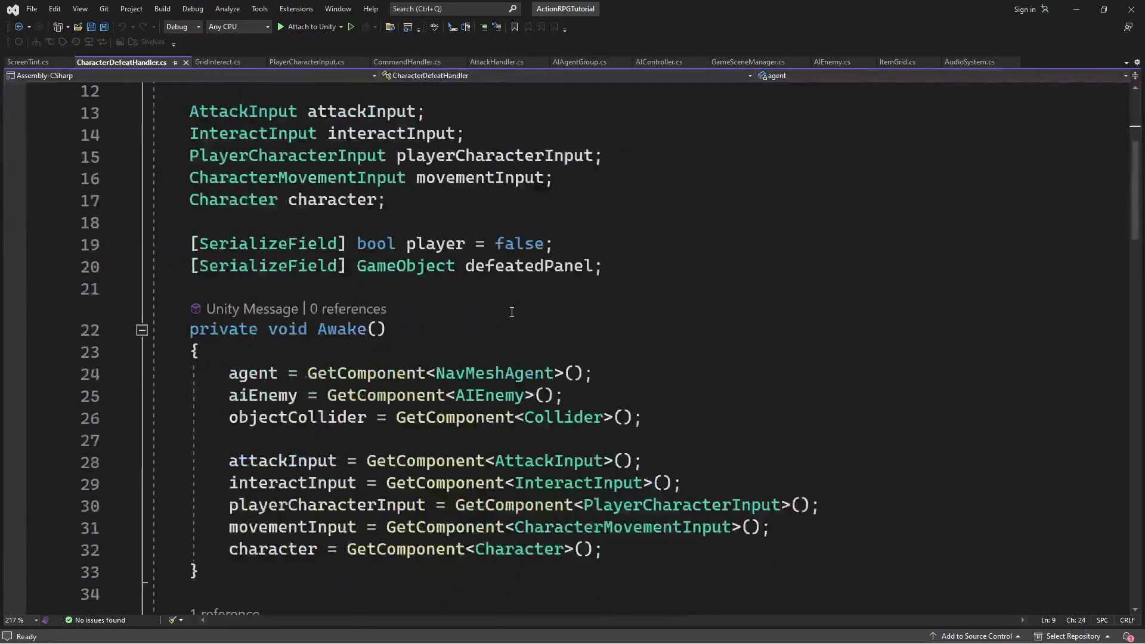
scroll(512, 313, "down", 18)
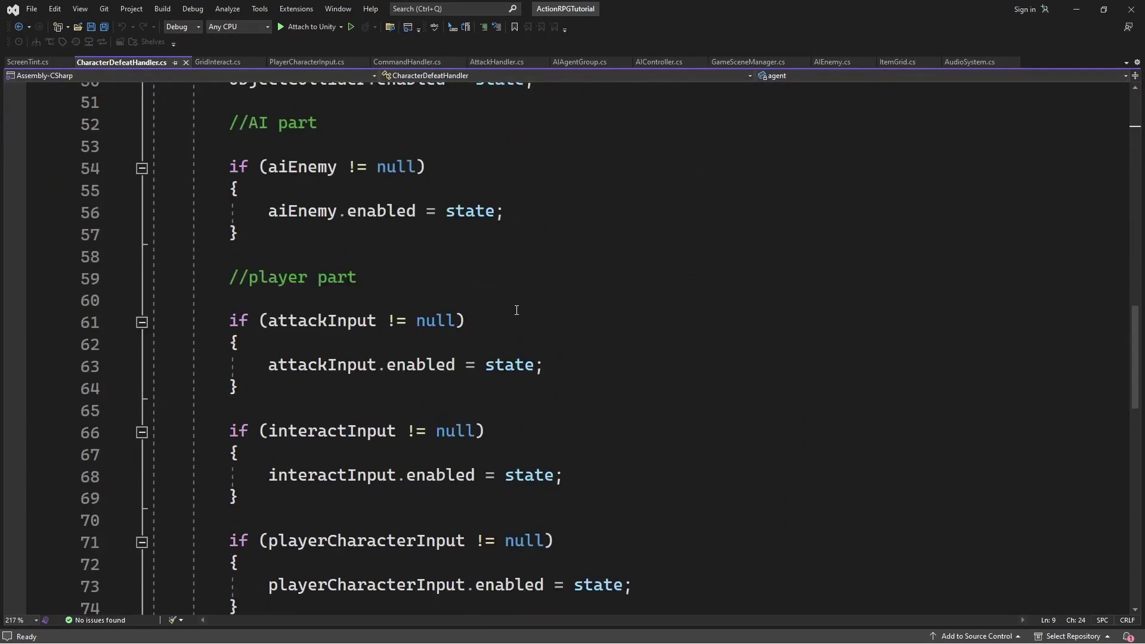
scroll(517, 310, "down", 3)
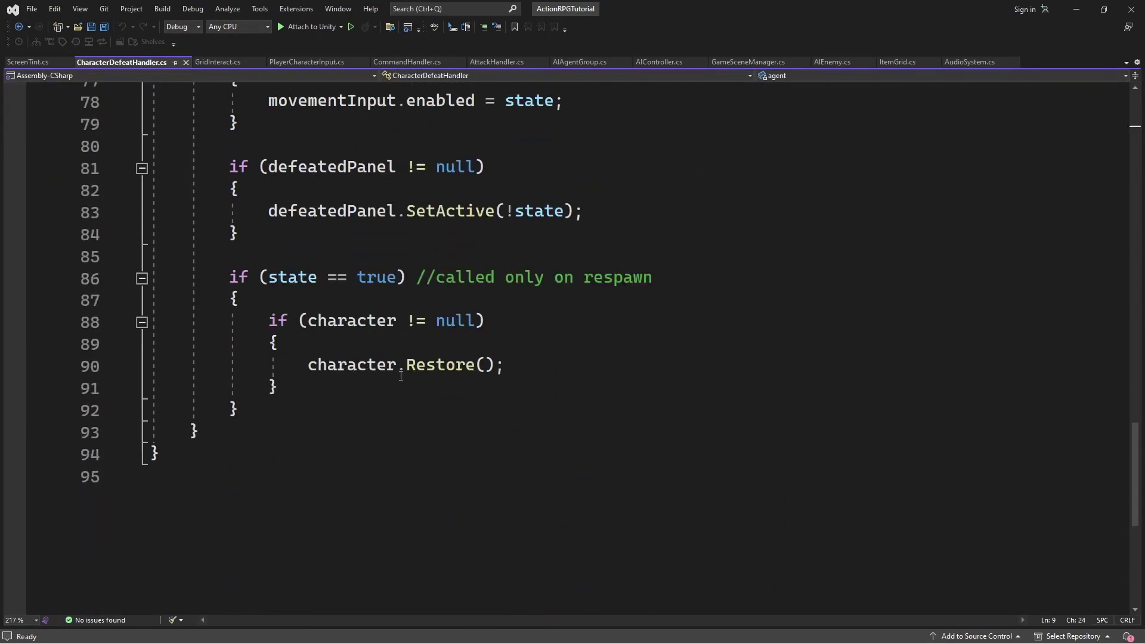
scroll(306, 438, "up", 20)
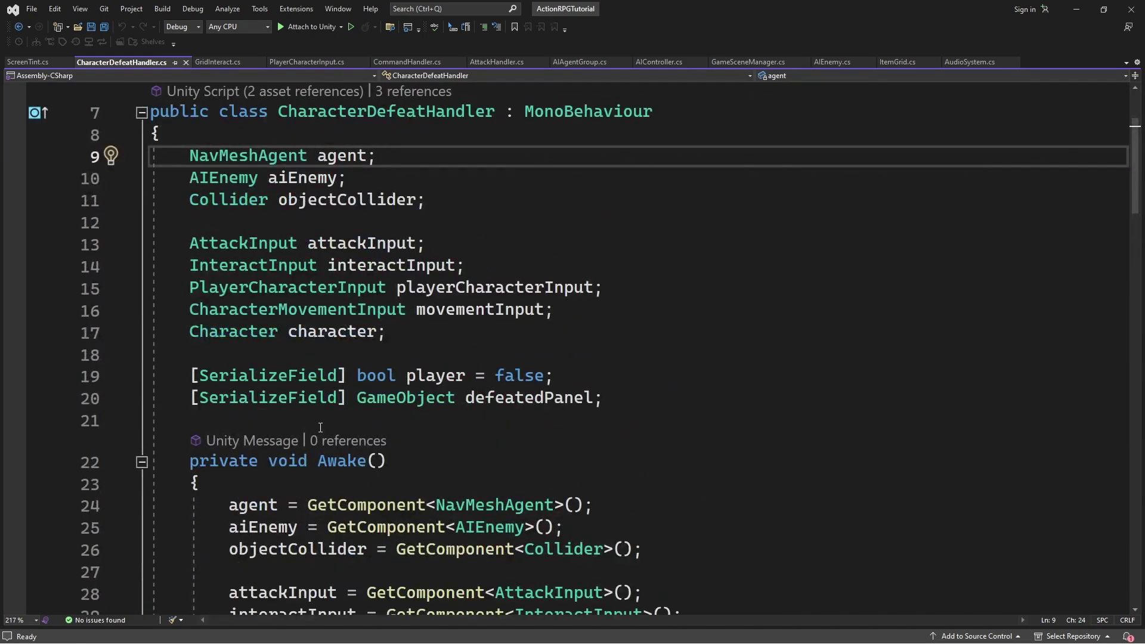
scroll(319, 429, "up", 1)
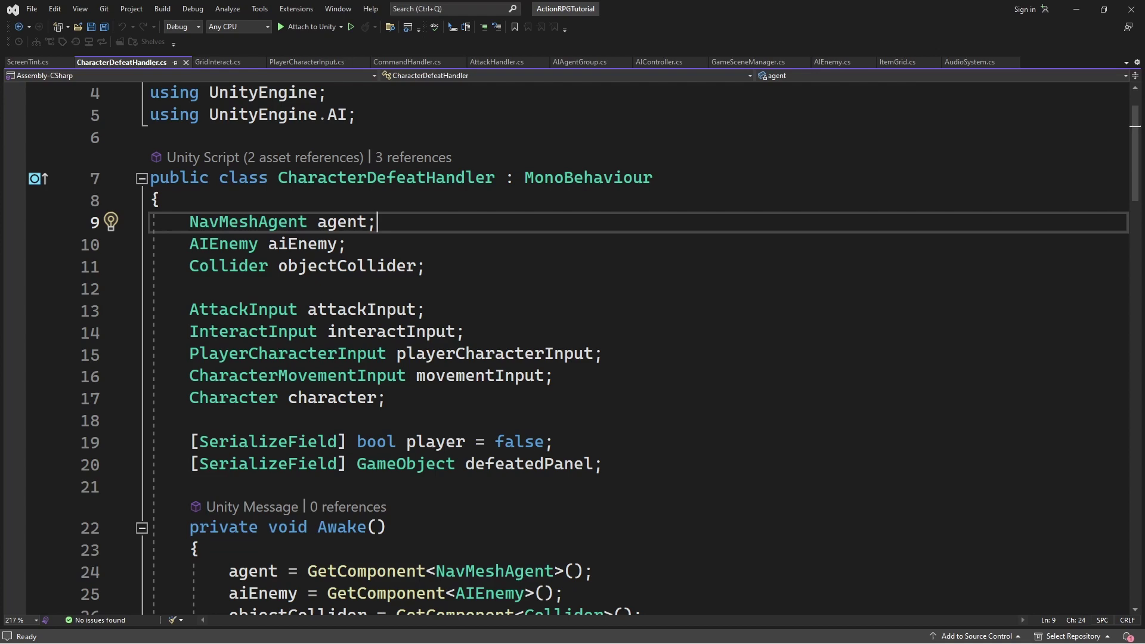
key("ctrl+minus")
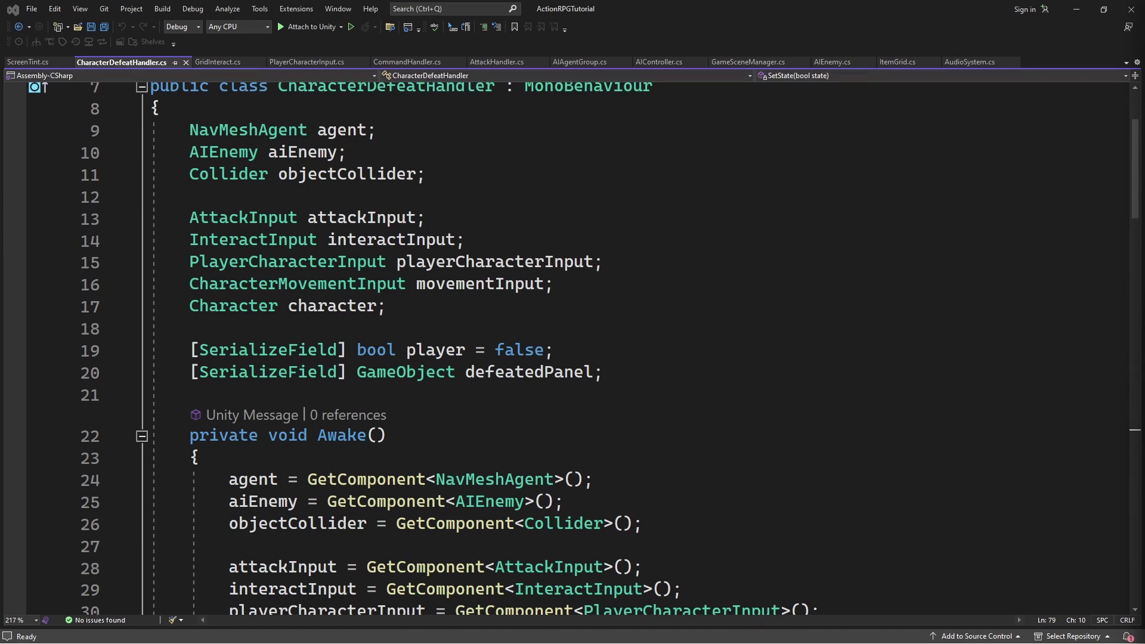
Step: Delete the component field declarations and the Awake method, then save
left_click_drag(659, 329, 189, 130)
key("Delete")
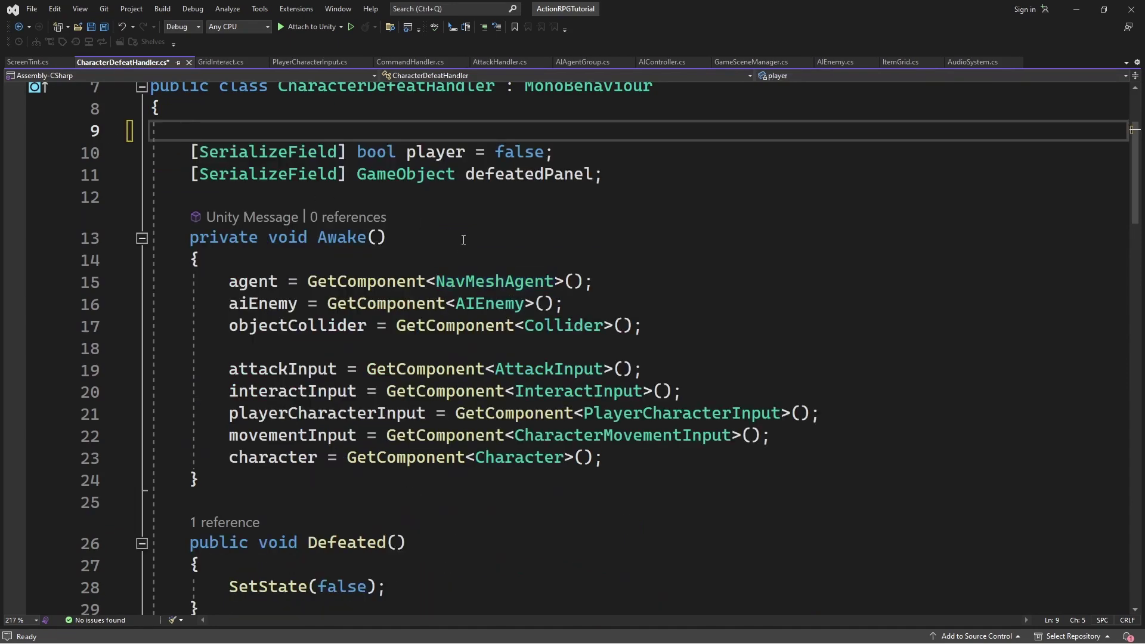
left_click_drag(513, 480, 118, 246)
key("Delete")
key("BackSpace")
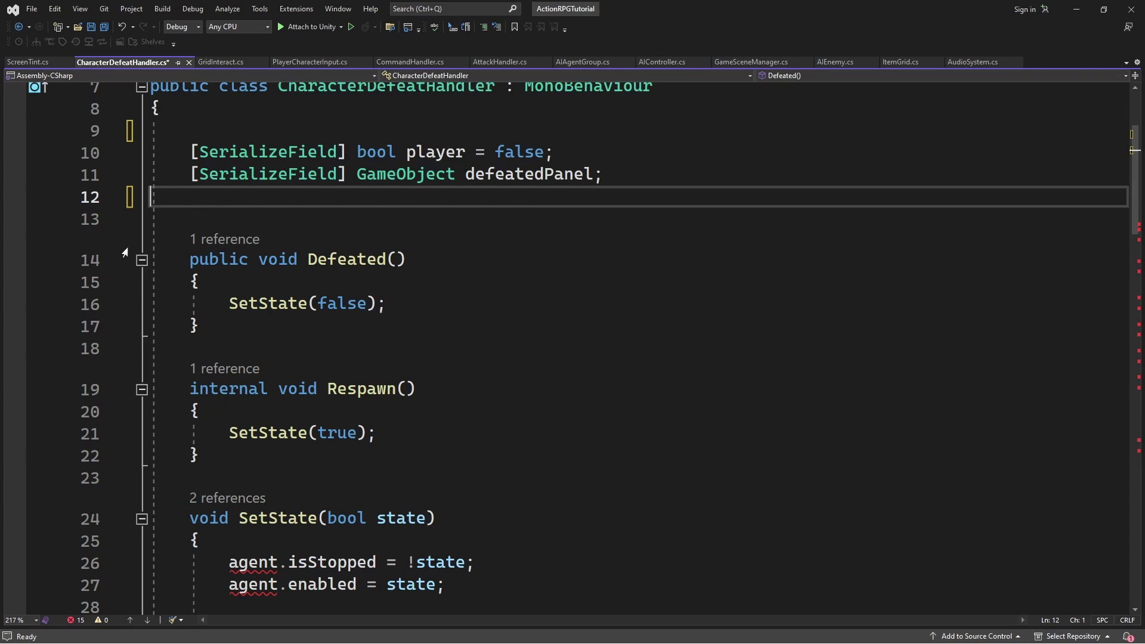
key("ctrl+s")
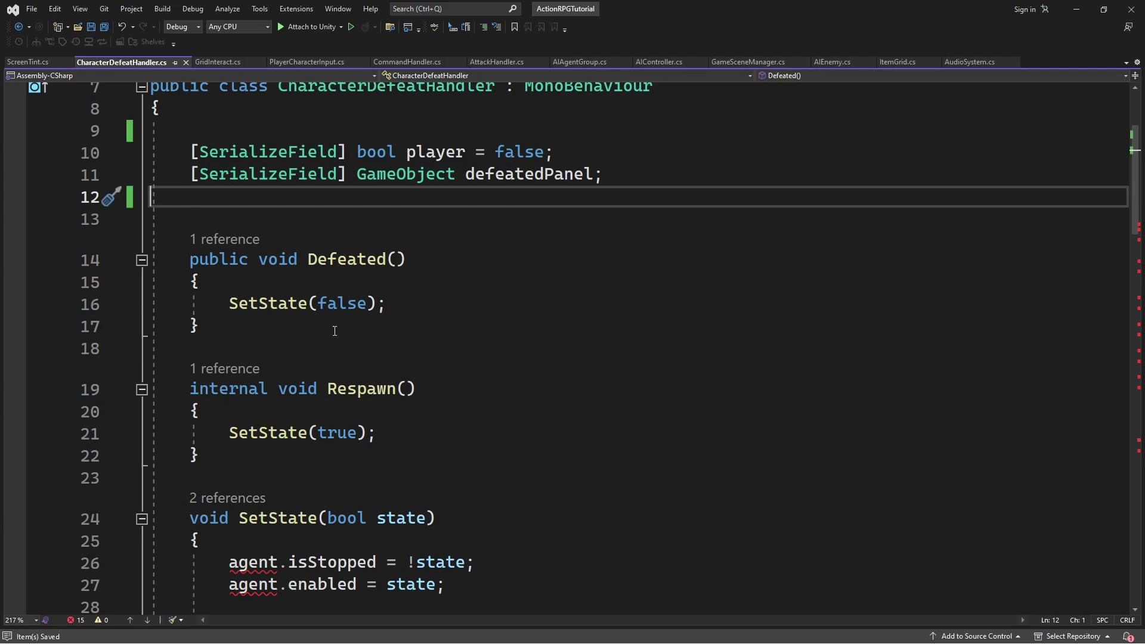
Step: Clear out the body code of the SetState method
scroll(333, 331, "down", 3)
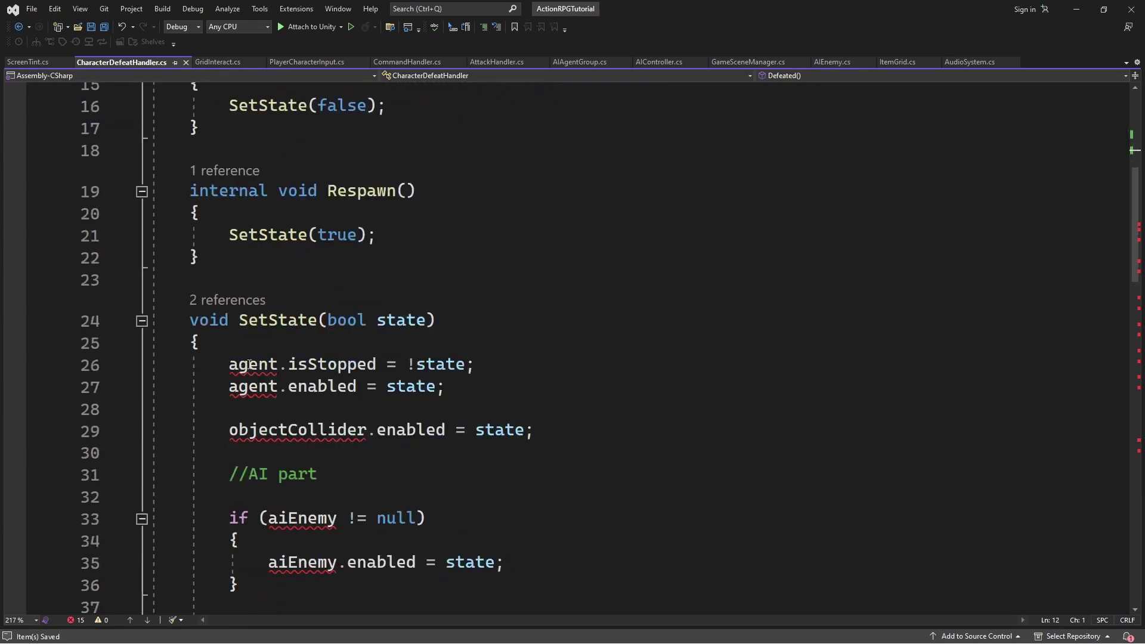
left_click(229, 364)
scroll(458, 423, "down", 11)
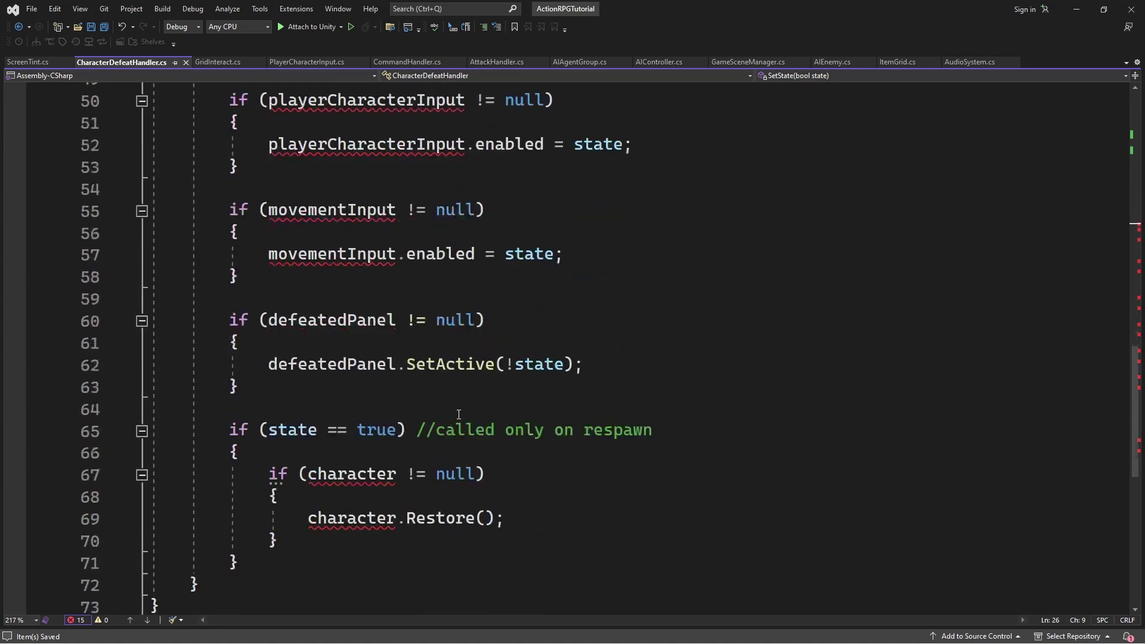
left_click(310, 556, "shift")
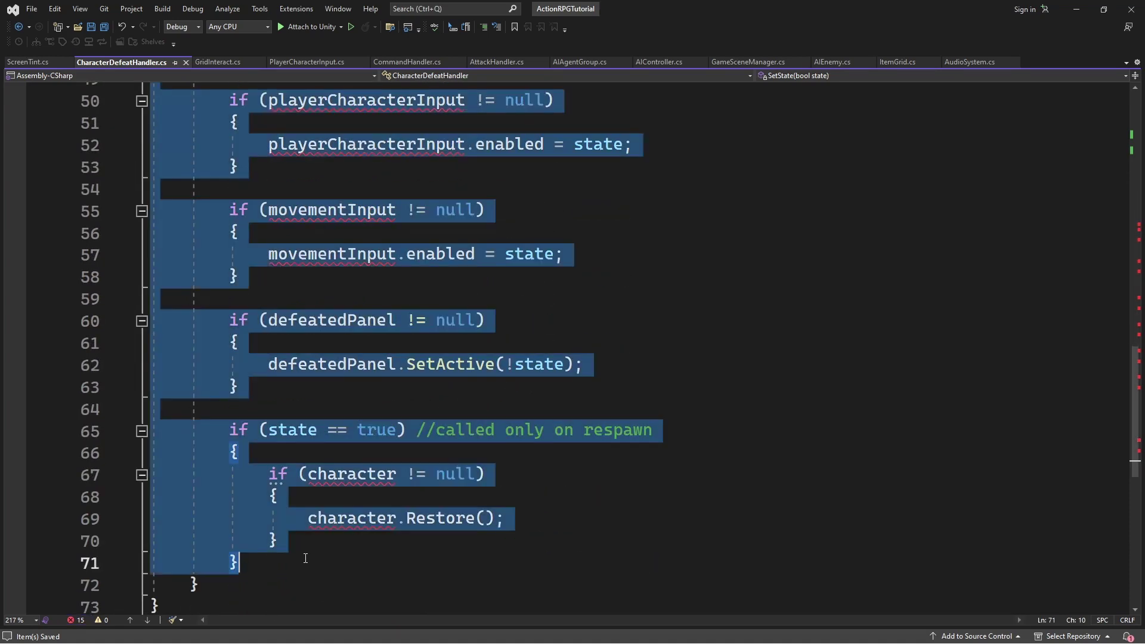
key("Delete")
Step: Remove the player and defeatedPanel fields and leftover blank lines, then save
scroll(329, 530, "up", 6)
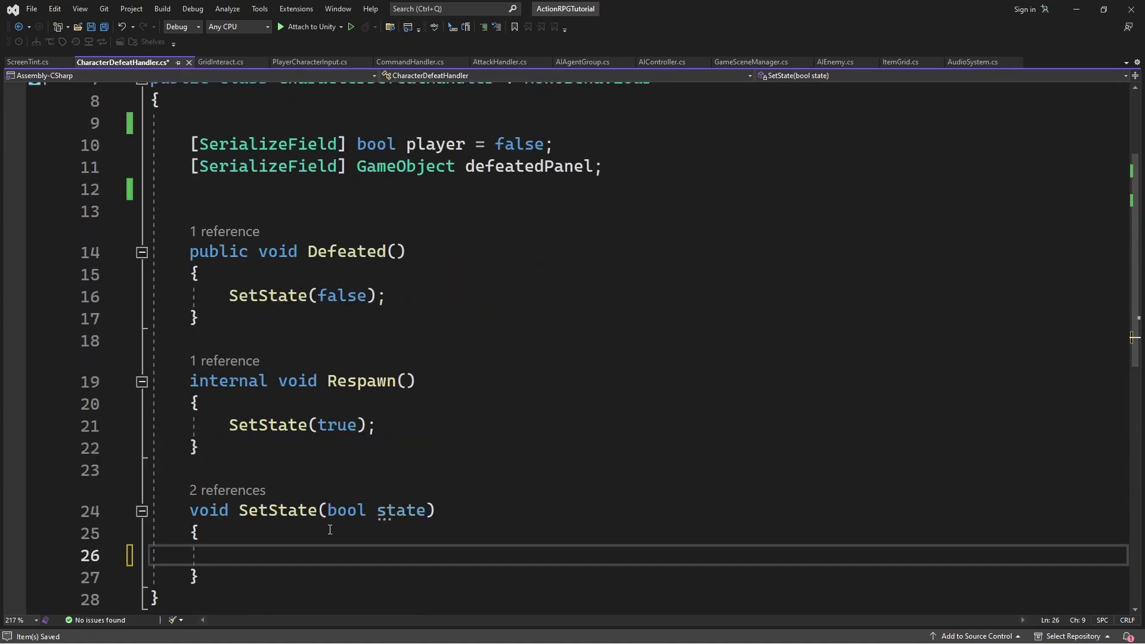
left_click(609, 332)
left_click_drag(608, 332, 181, 325)
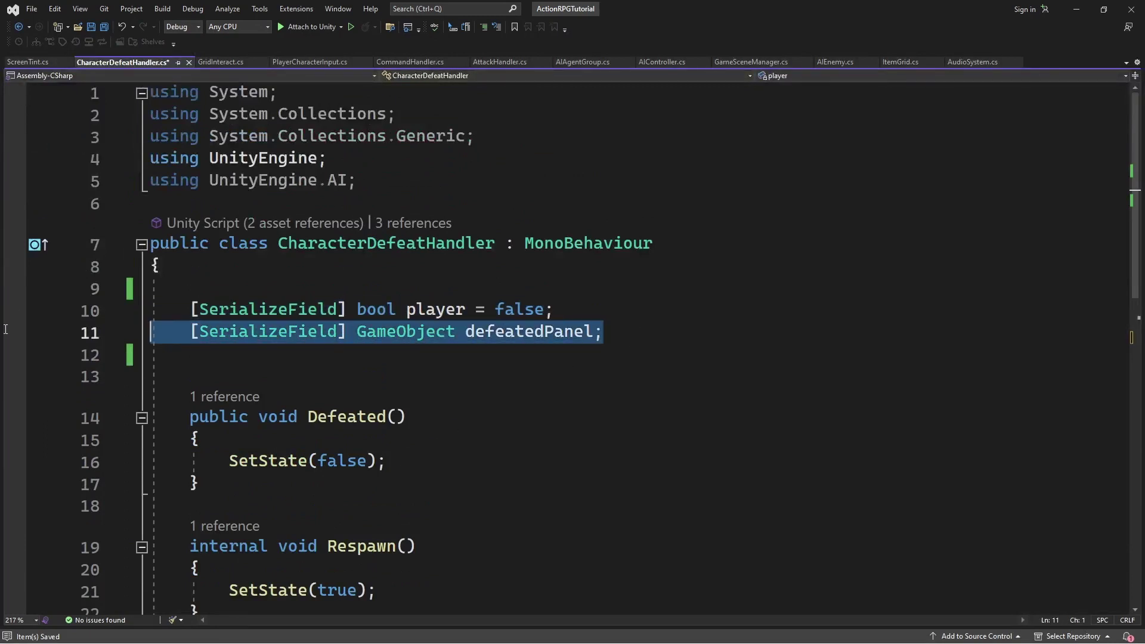
key("Delete")
key("BackSpace")
key("shift+Up")
key("shift+Up")
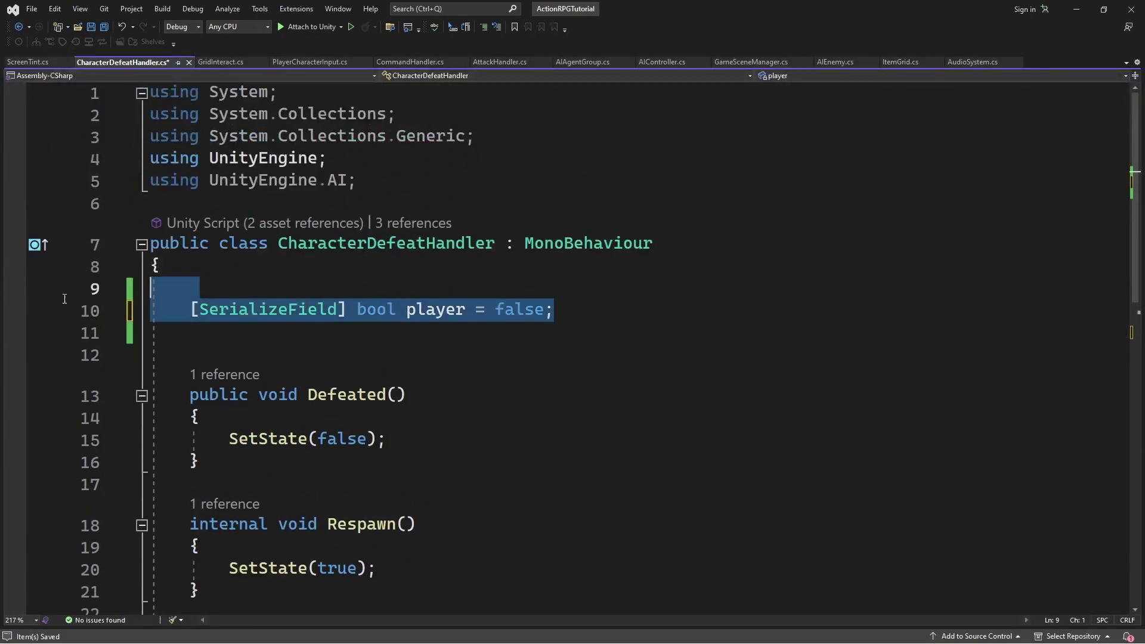
key("Delete")
key("Down")
key("shift+Down")
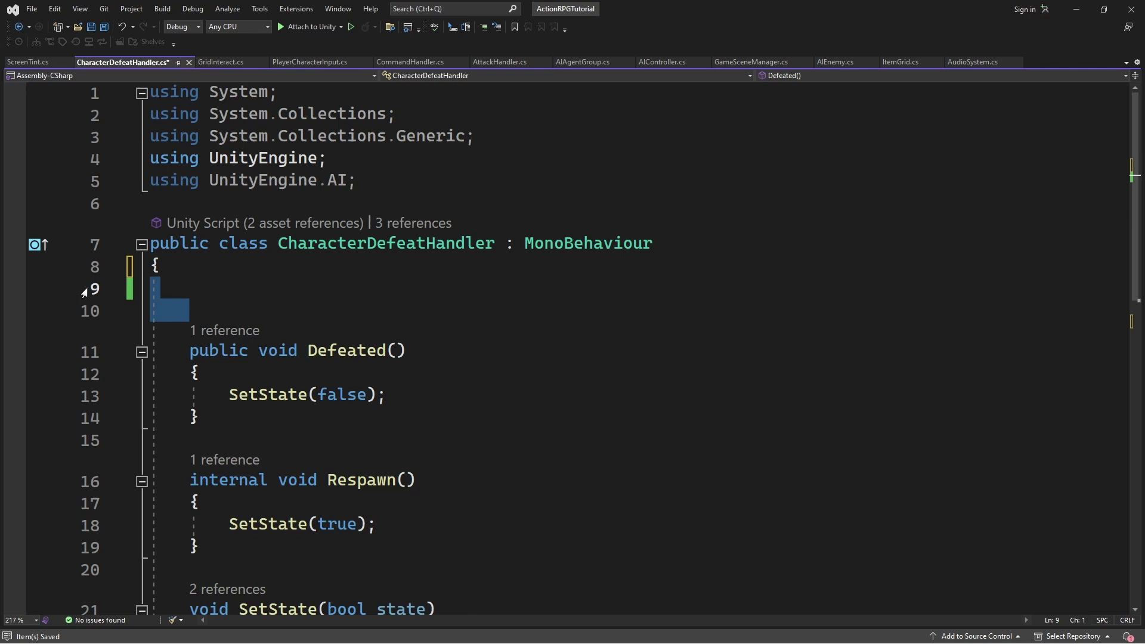
key("Delete")
key("ctrl+s")
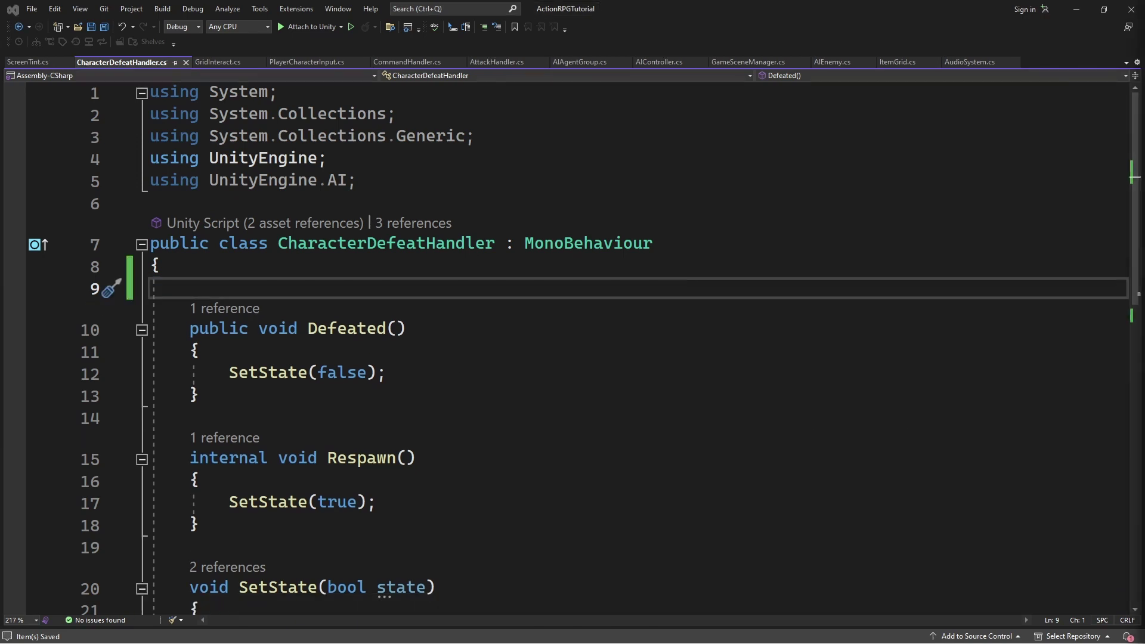
Step: Remove the SetState(false) and SetState(true) calls and the SetState method, then save
left_click_drag(436, 375, 232, 372)
key("Delete")
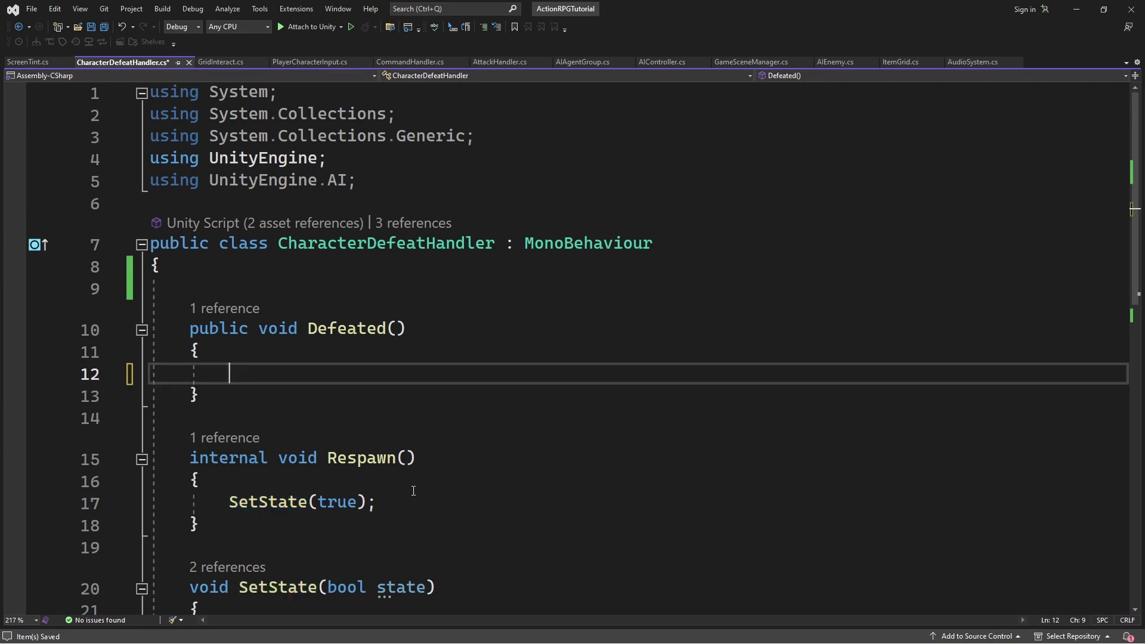
left_click_drag(377, 502, 231, 502)
key("Delete")
scroll(240, 355, "down", 3)
left_click(240, 355)
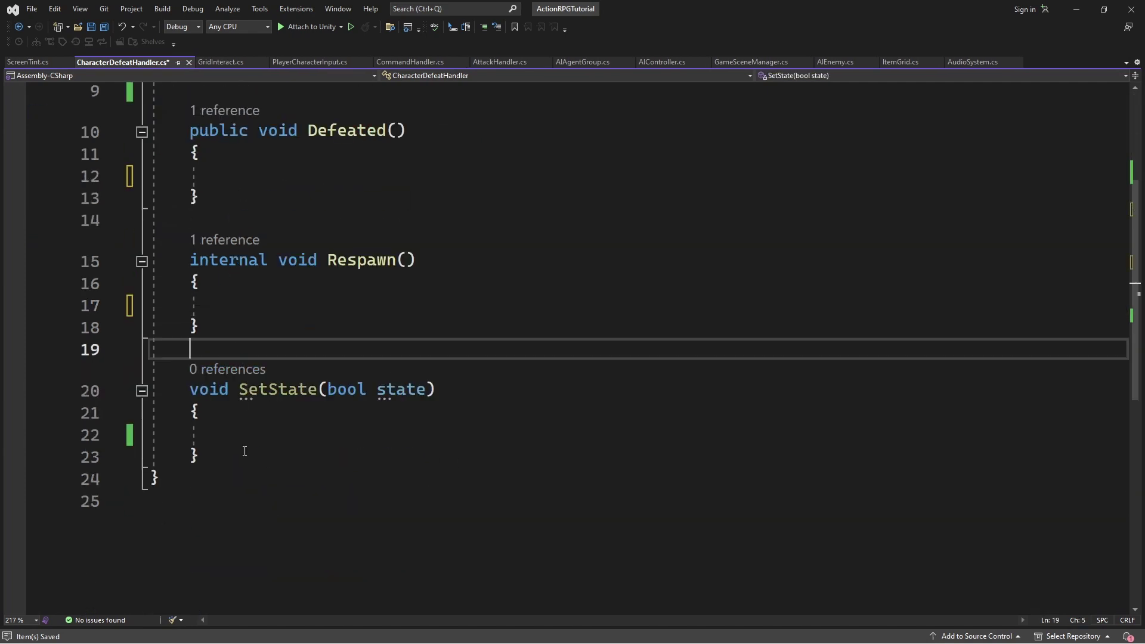
left_click(245, 454, "shift")
key("Delete")
key("ctrl+s")
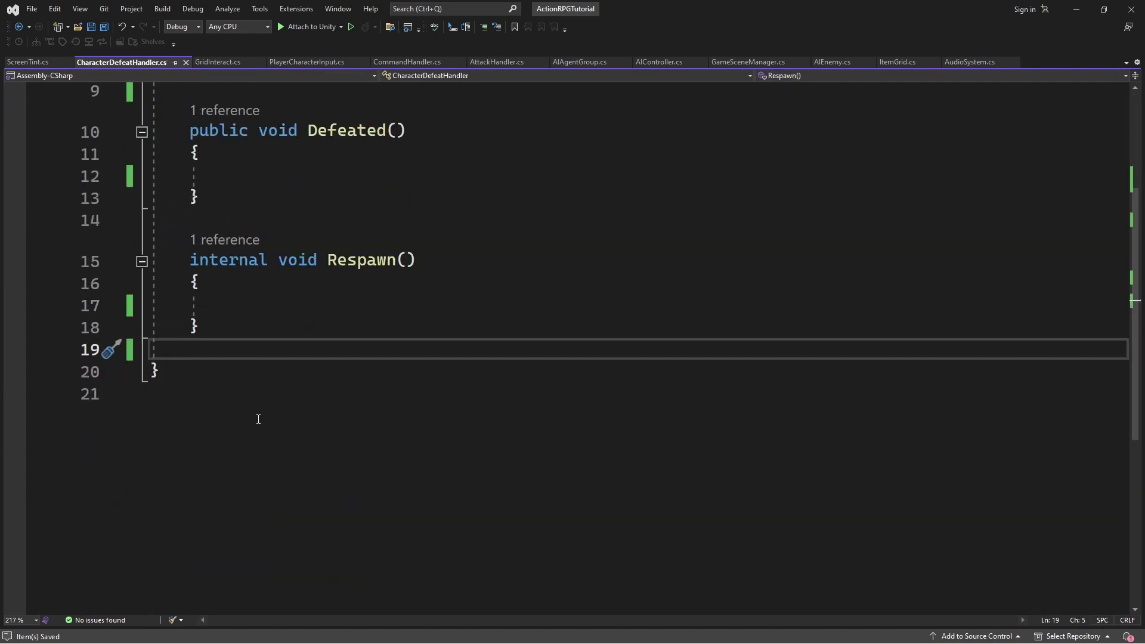
Step: Delete the three System using lines and the UnityEngine.AI using, then save
scroll(258, 416, "up", 2)
scroll(259, 417, "up", 1)
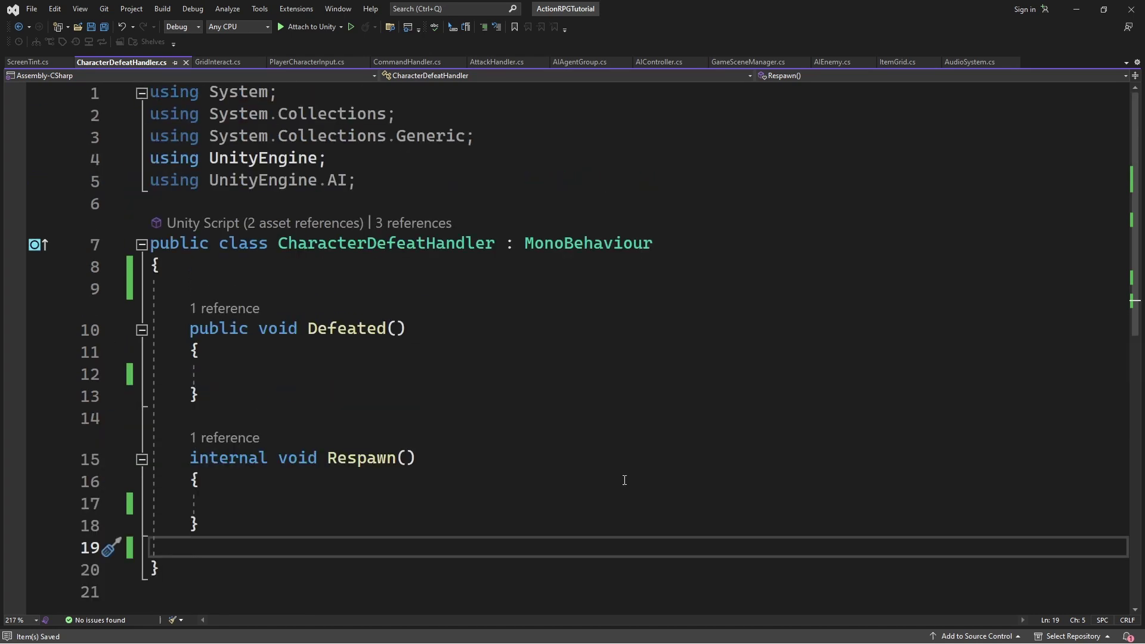
left_click_drag(475, 136, 150, 92)
key("Delete")
key("Delete")
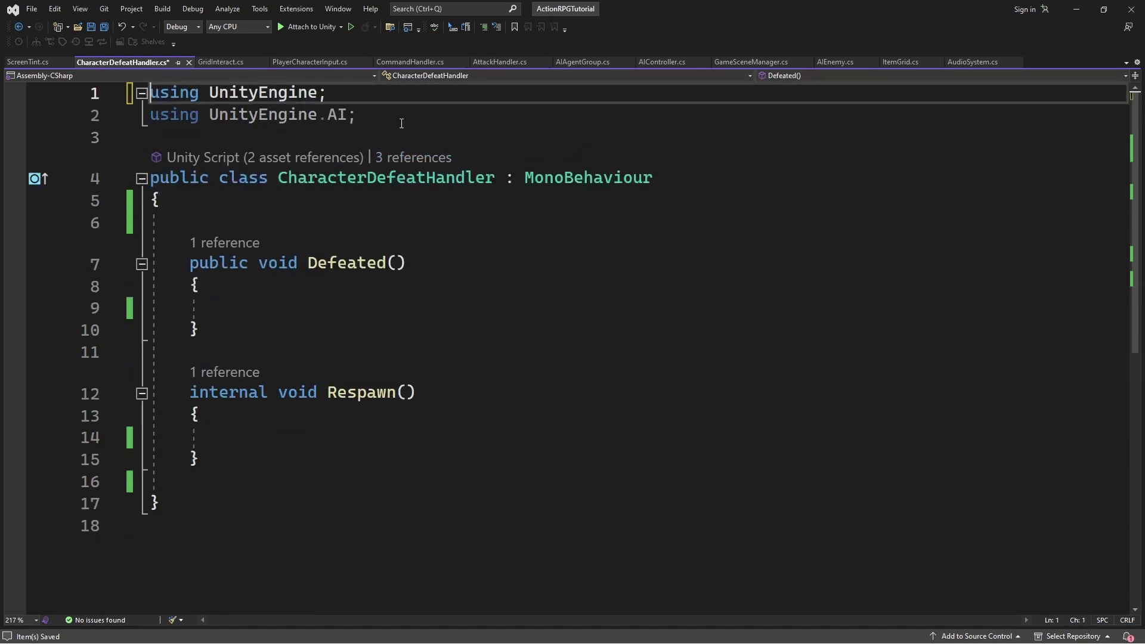
left_click_drag(357, 115, 151, 115)
key("BackSpace")
key("BackSpace")
key("ctrl+s")
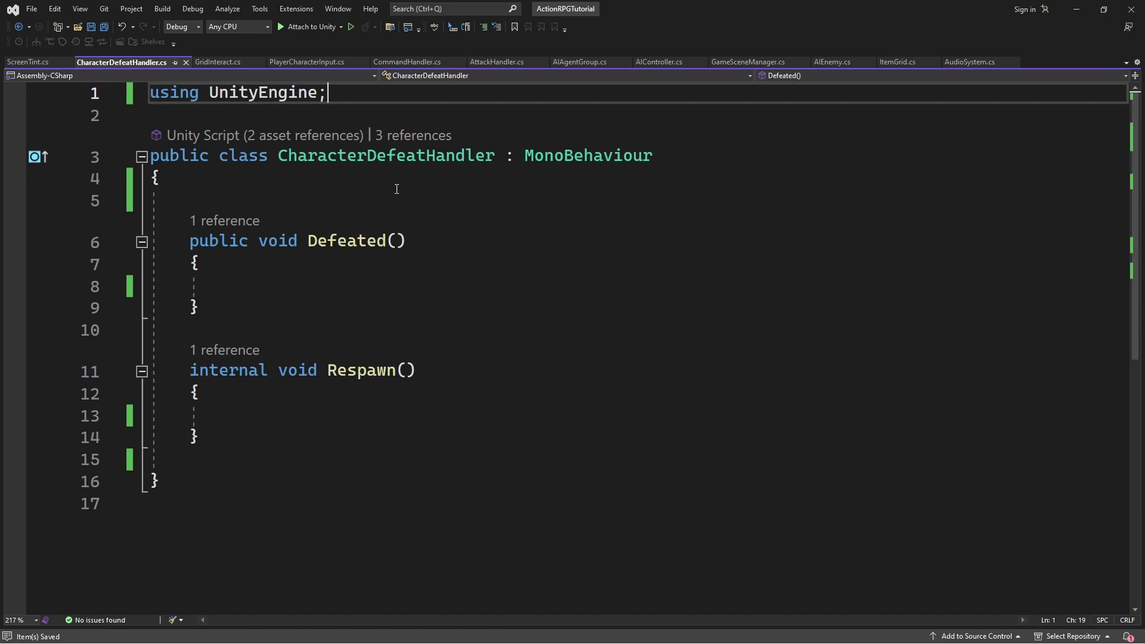
left_click(407, 191)
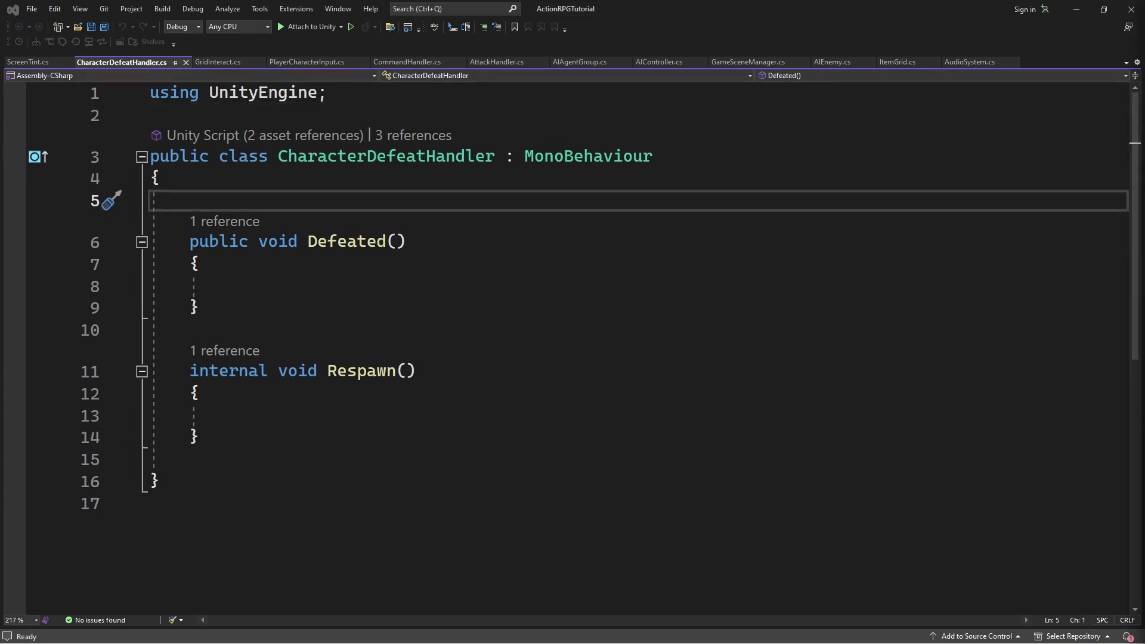
Step: Start a public UnityEvent field and add the using UnityEngine.Events import via quick fix
left_click(416, 198)
key("Return")
key("Return")
key("Up")
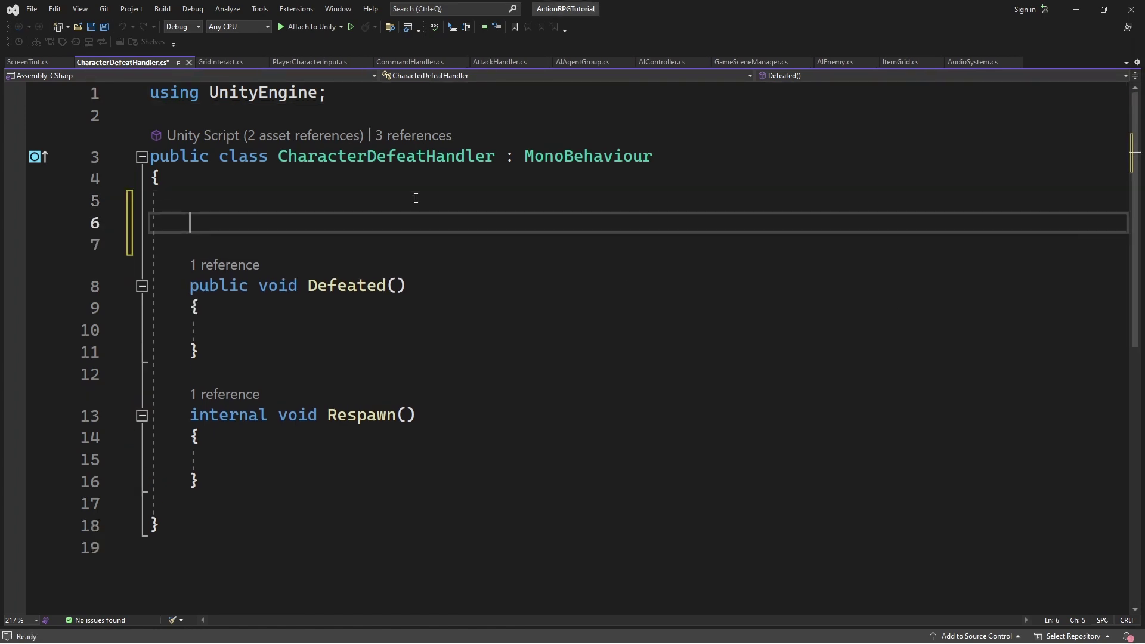
type("public UnityEvent")
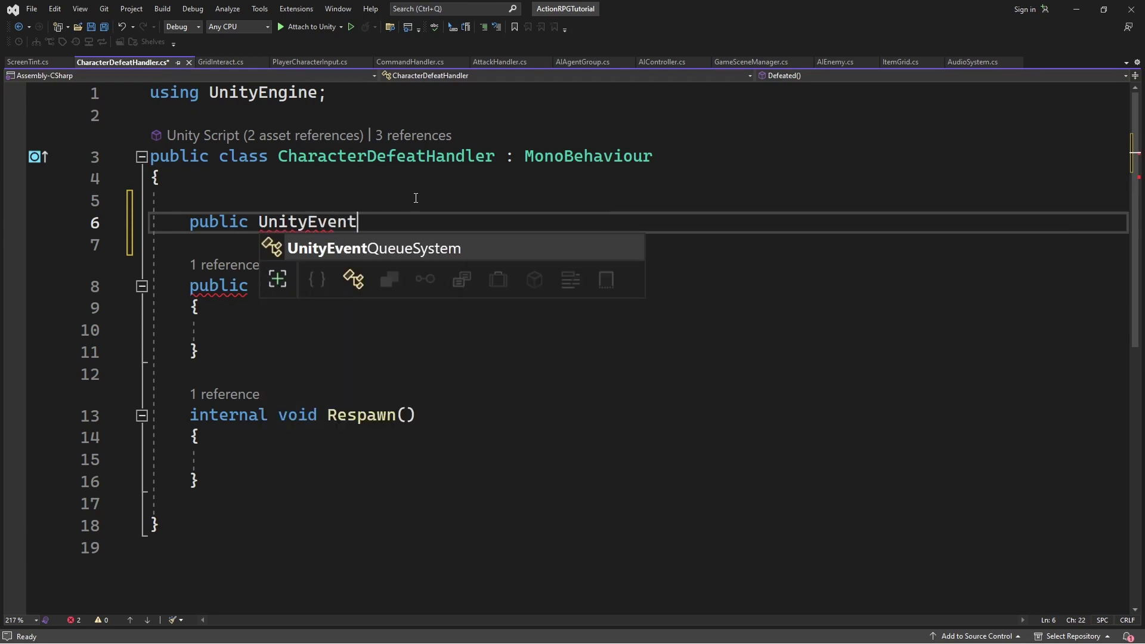
key("Escape")
left_click(307, 222)
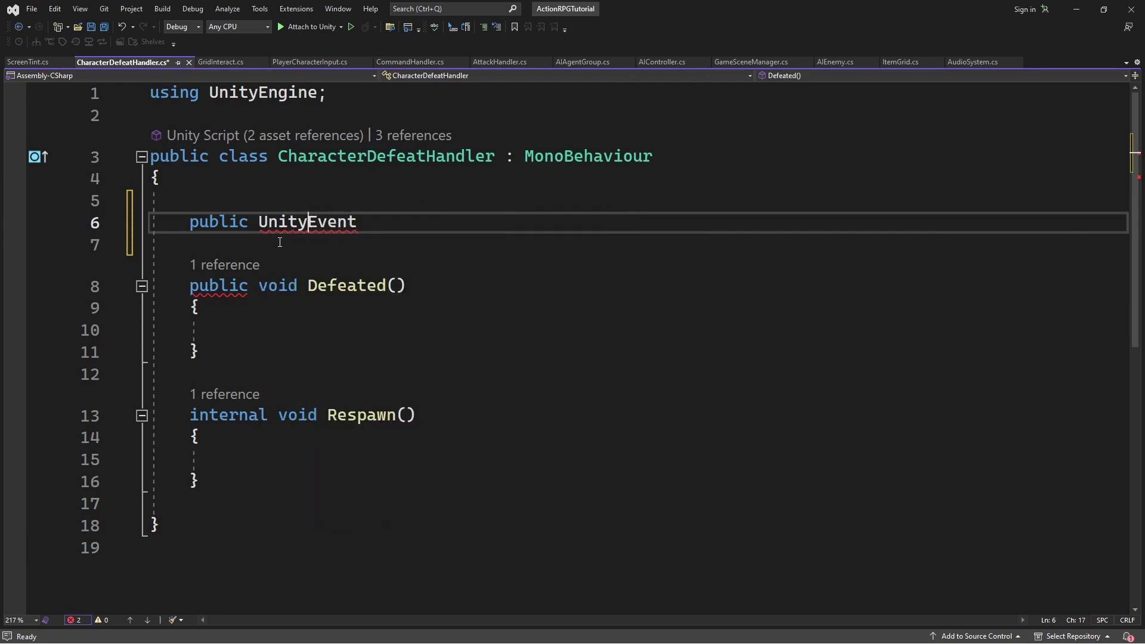
key("ctrl+period")
left_click(199, 259)
Step: Name the field onDefeated, declare public UnityEvent onRespawned, and save
left_click(463, 237)
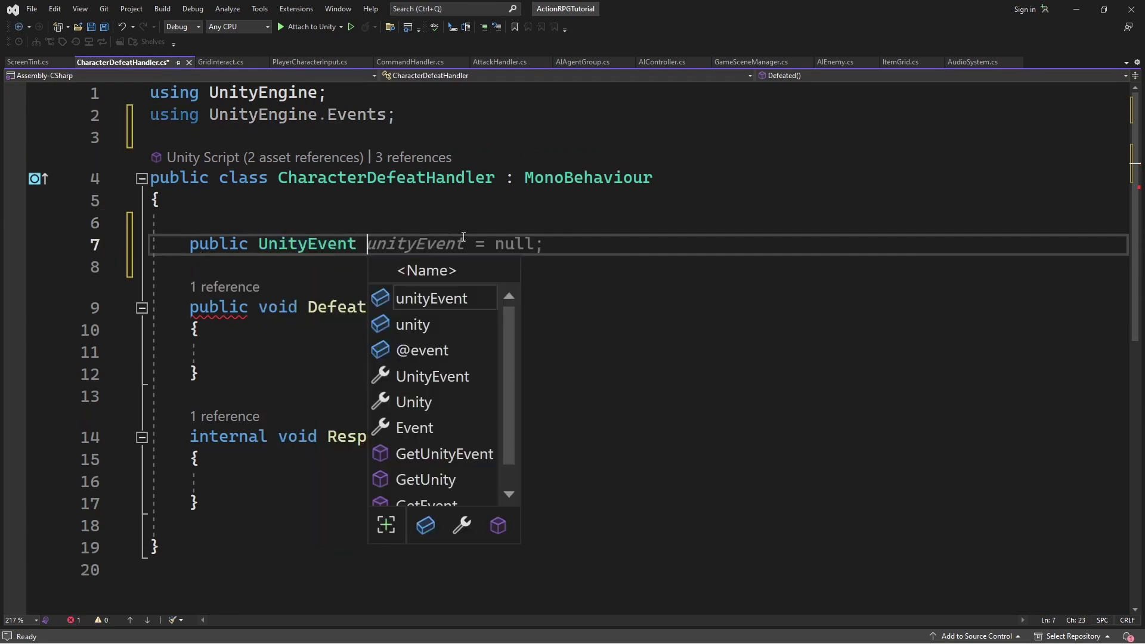
type("onD")
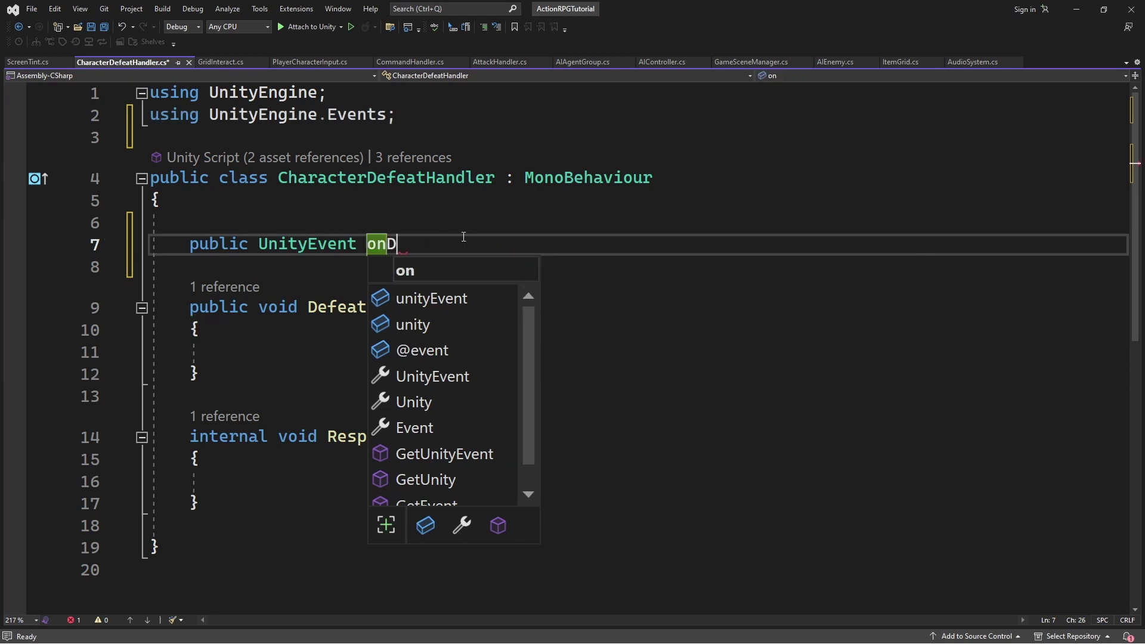
type("efeated;")
key("ctrl+s")
key("Return")
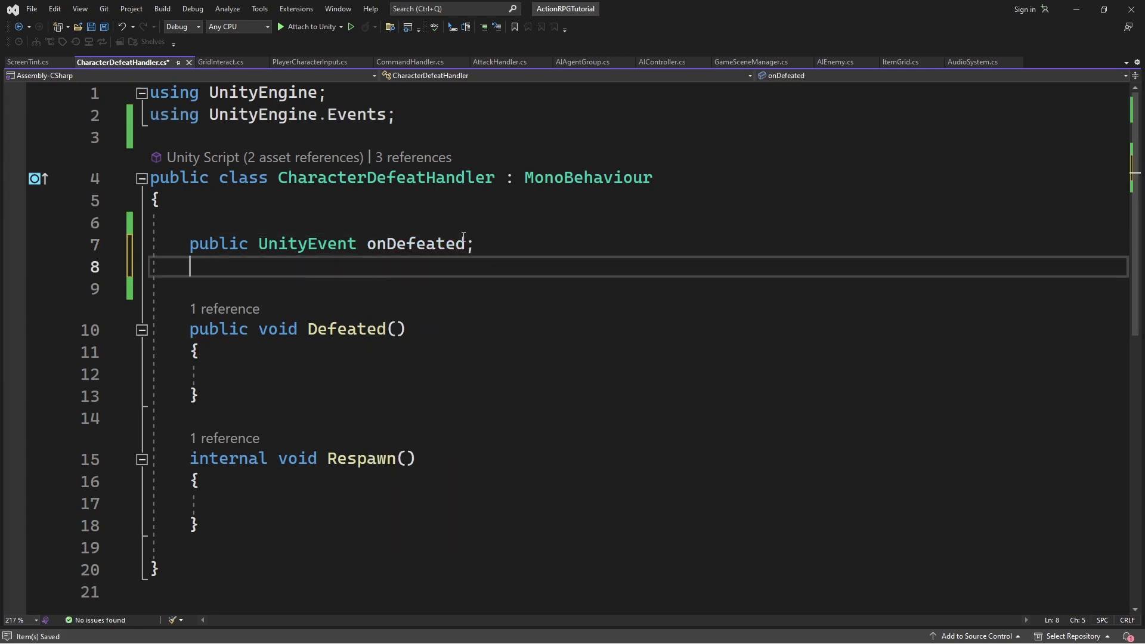
type("public Un")
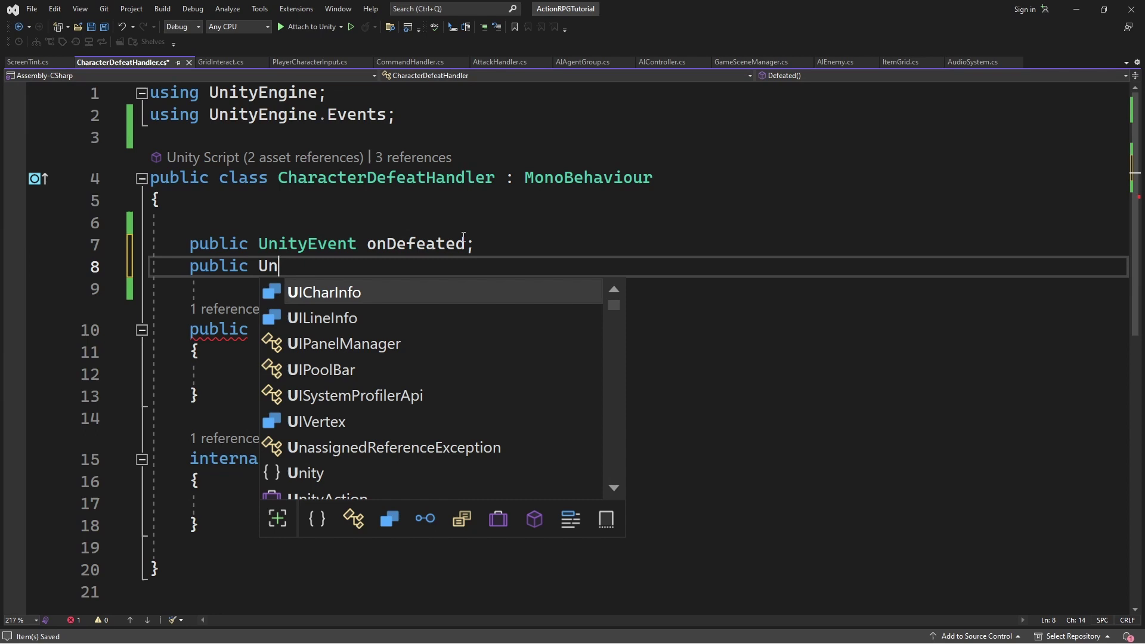
type("ityEvent on")
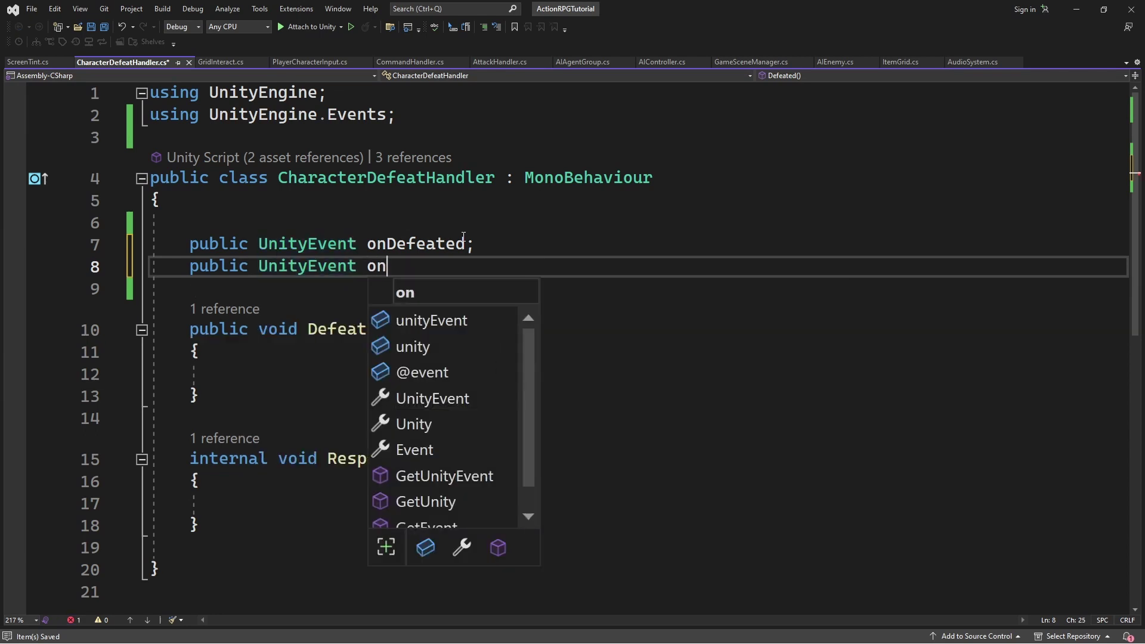
type("Respawned;")
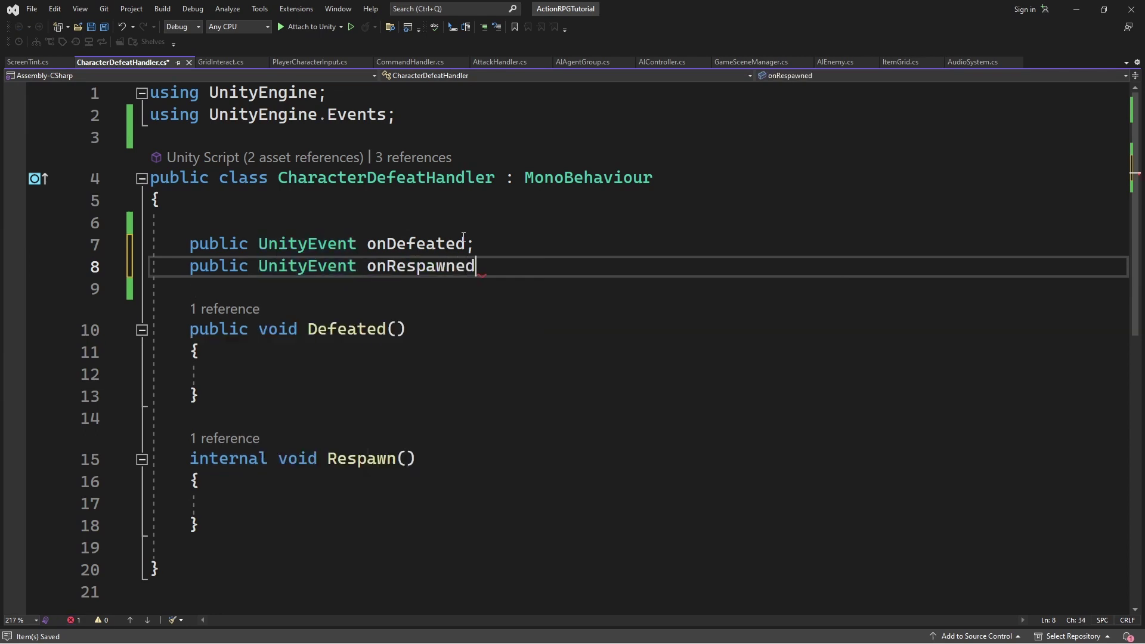
key("ctrl+s")
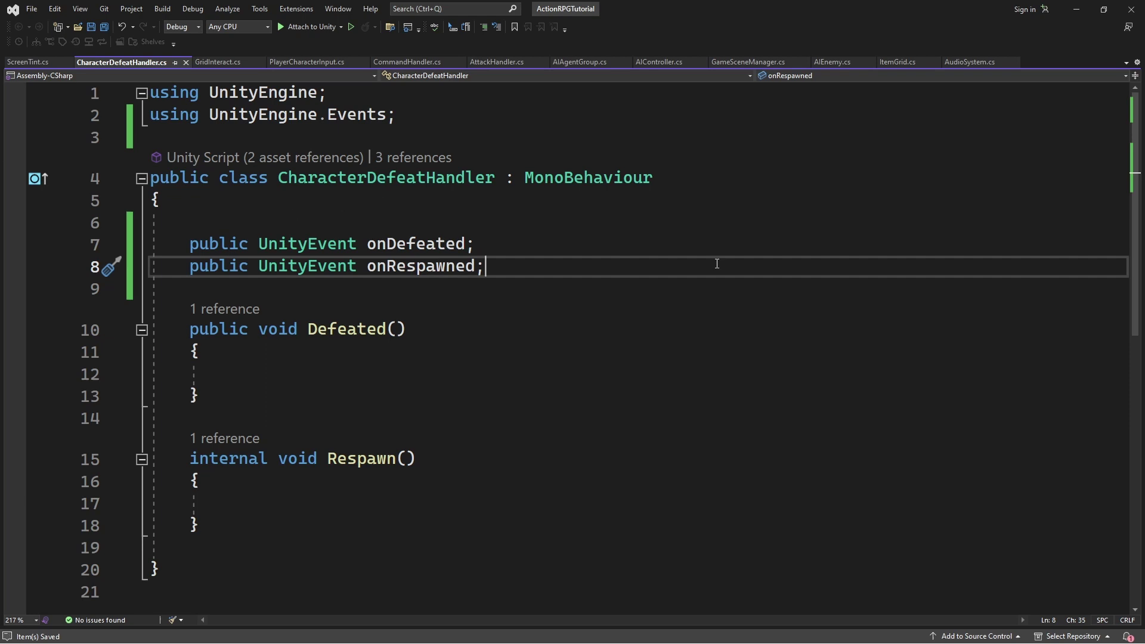
Step: Add onDefeated?.Invoke(); inside Defeated() and save
left_click(379, 382)
type("onDe")
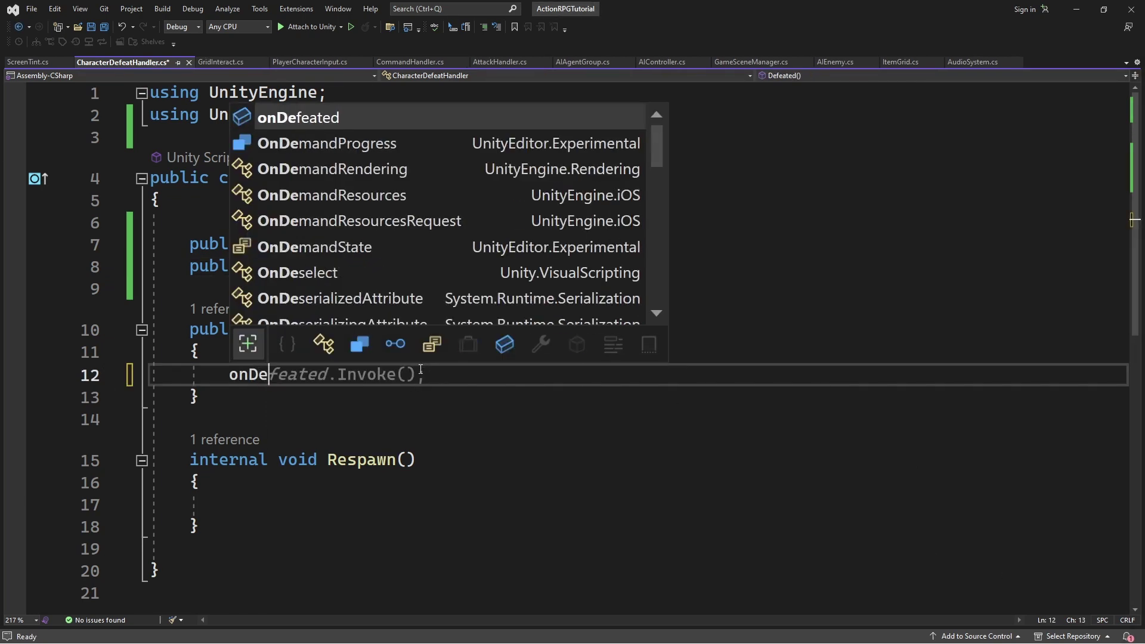
key("Tab")
type("?.")
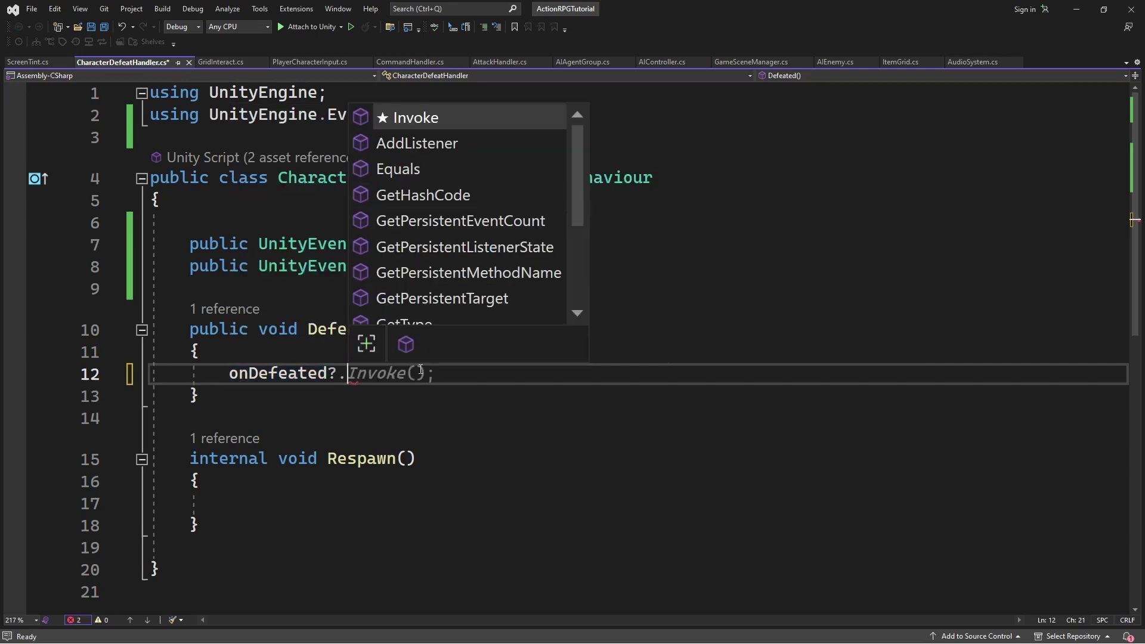
key("Tab")
type("();")
key("ctrl+s")
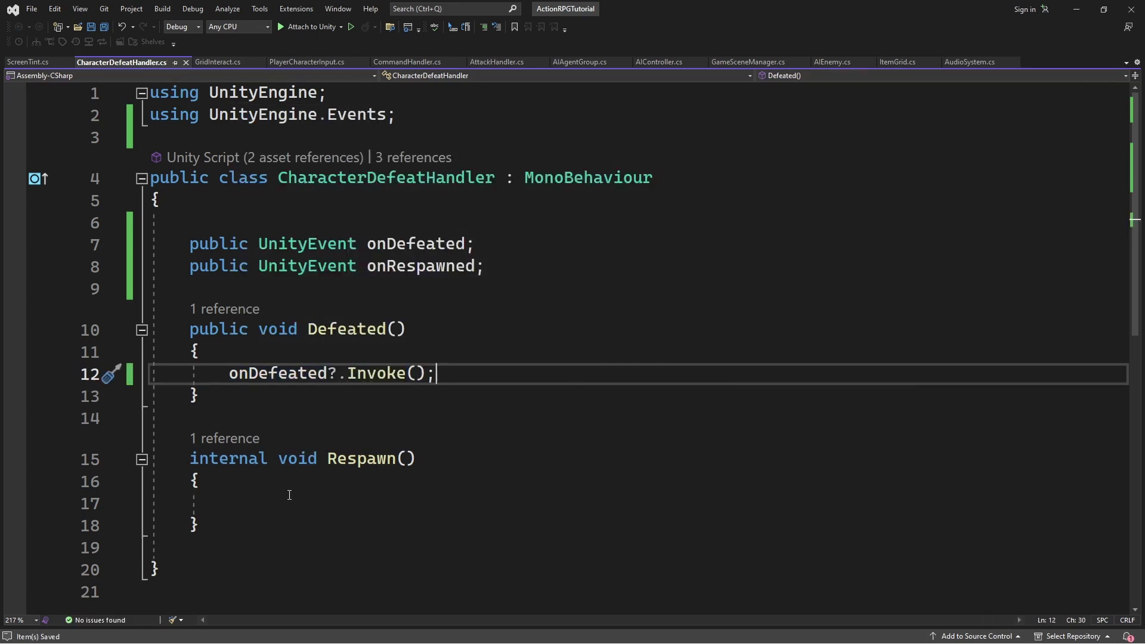
Step: Add onRespawned?.Invoke(); inside Respawn(), save, and return to Unity
left_click(301, 496)
type("onRes")
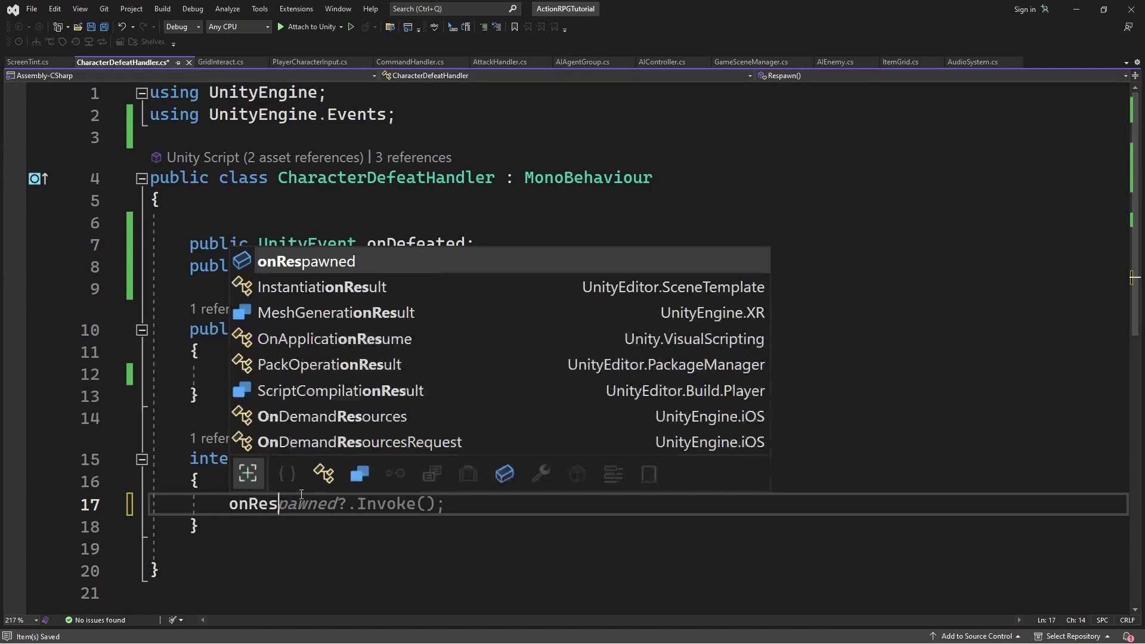
key("Tab")
type("?.")
key("Tab")
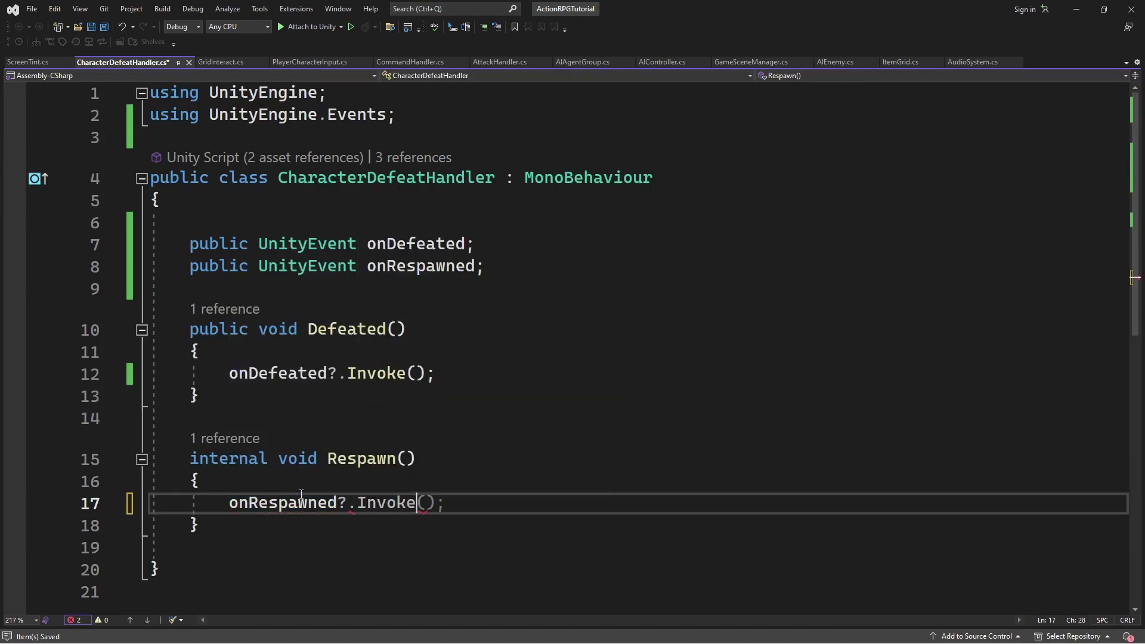
type("();")
key("ctrl+s")
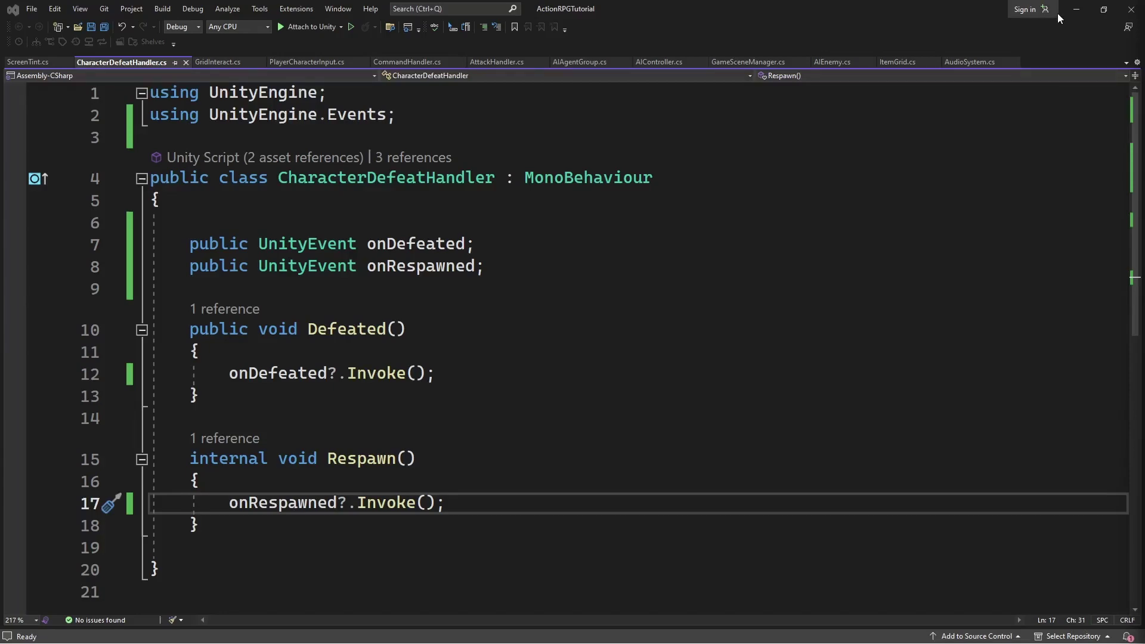
key("alt+Tab")
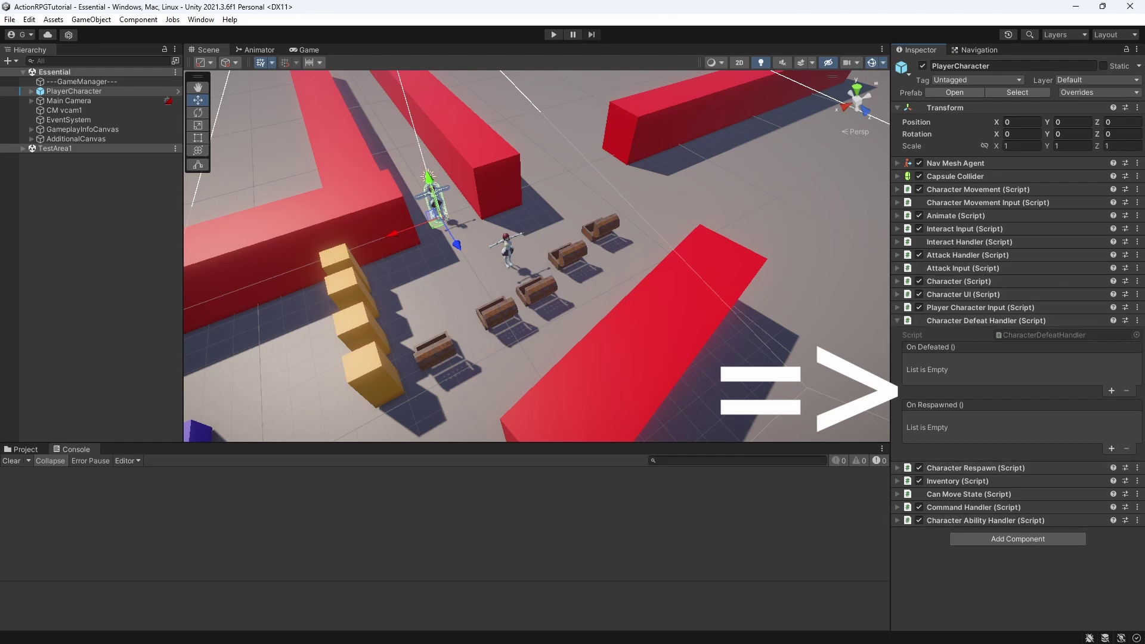
Step: Add an On Defeated listener setting NavMeshAgent.isStopped to true, plus an empty On Respawned entry
left_click(1112, 391)
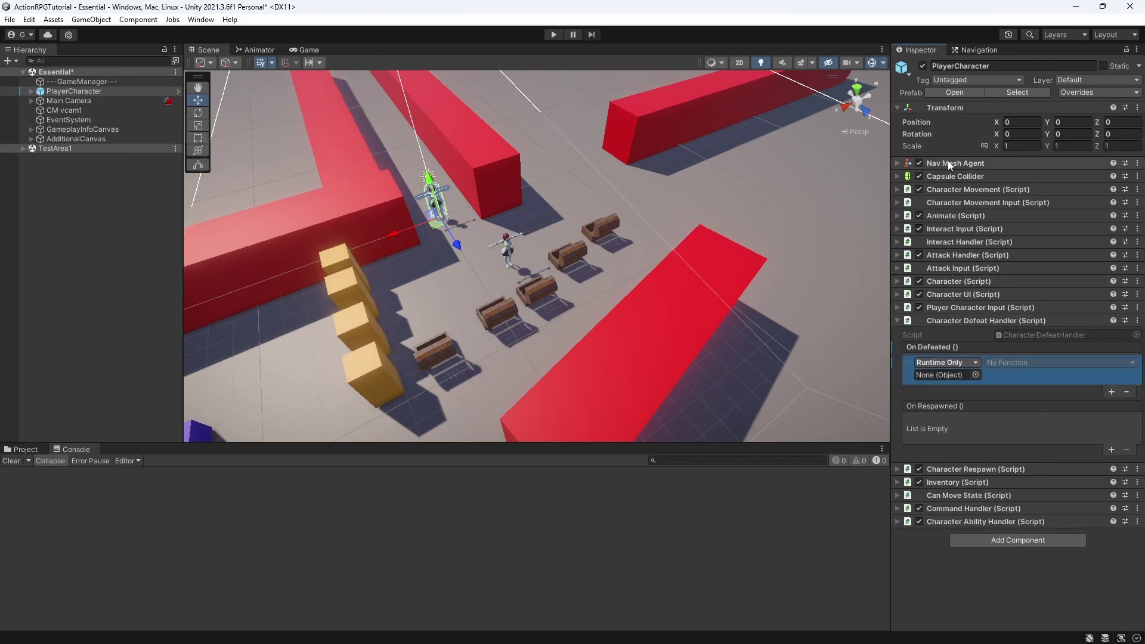
left_click_drag(948, 160, 948, 375)
left_click(1014, 362)
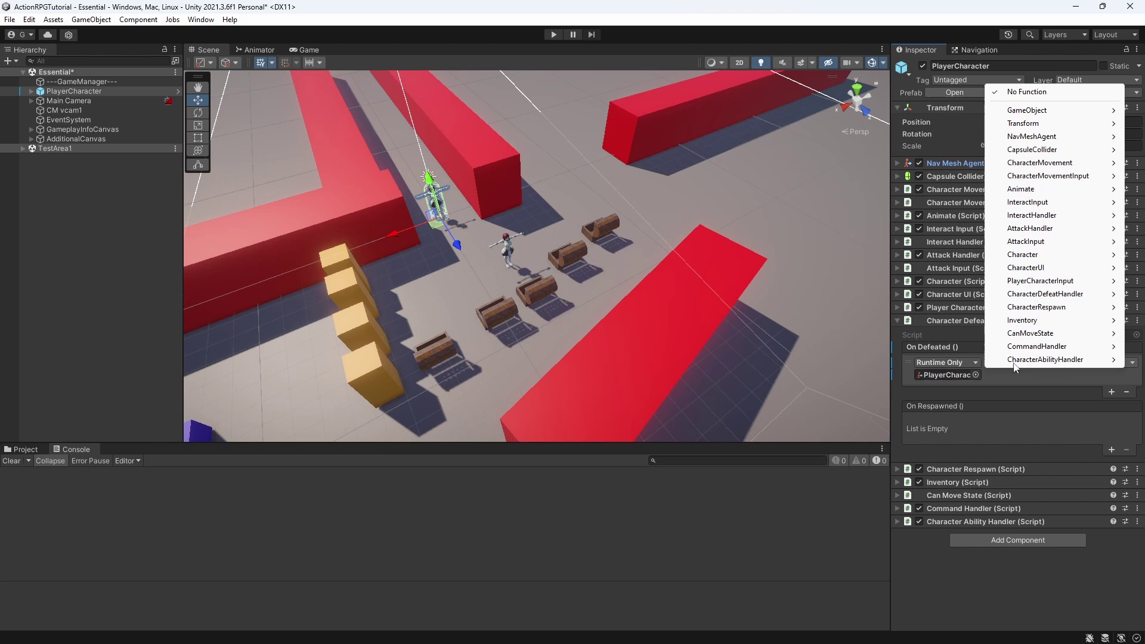
mouse_move(1033, 137)
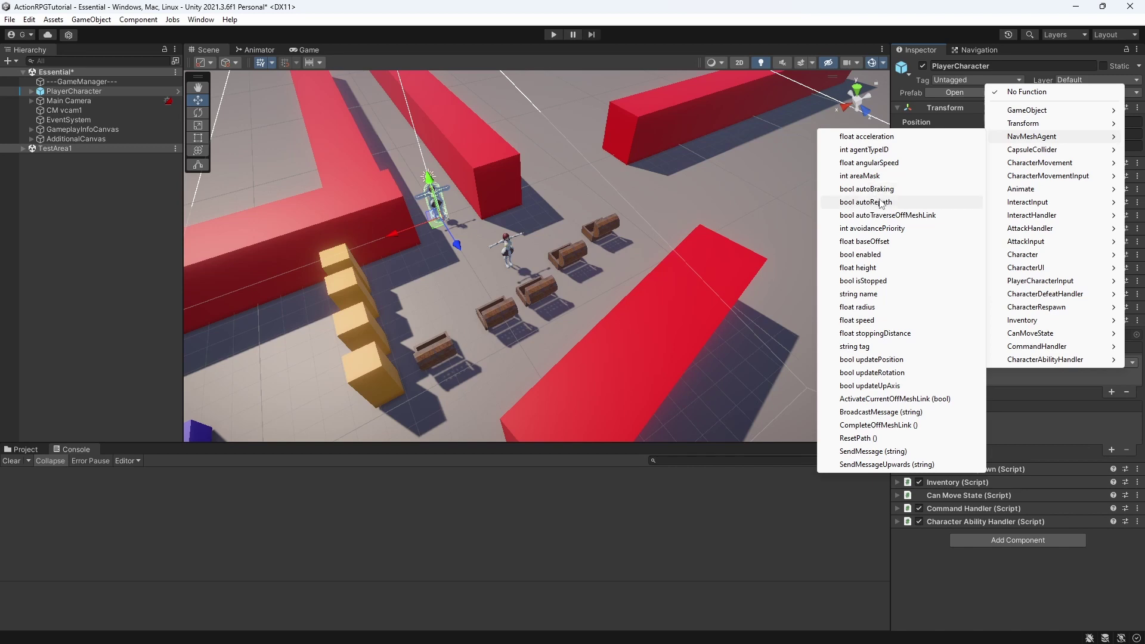
left_click(881, 281)
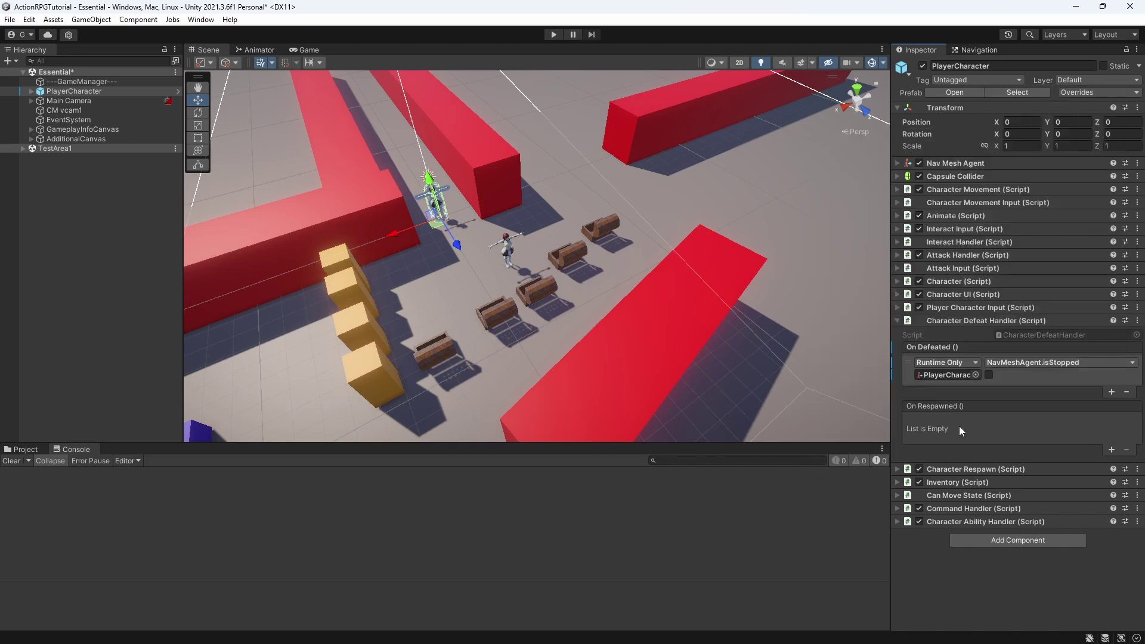
left_click(989, 375)
left_click(1112, 451)
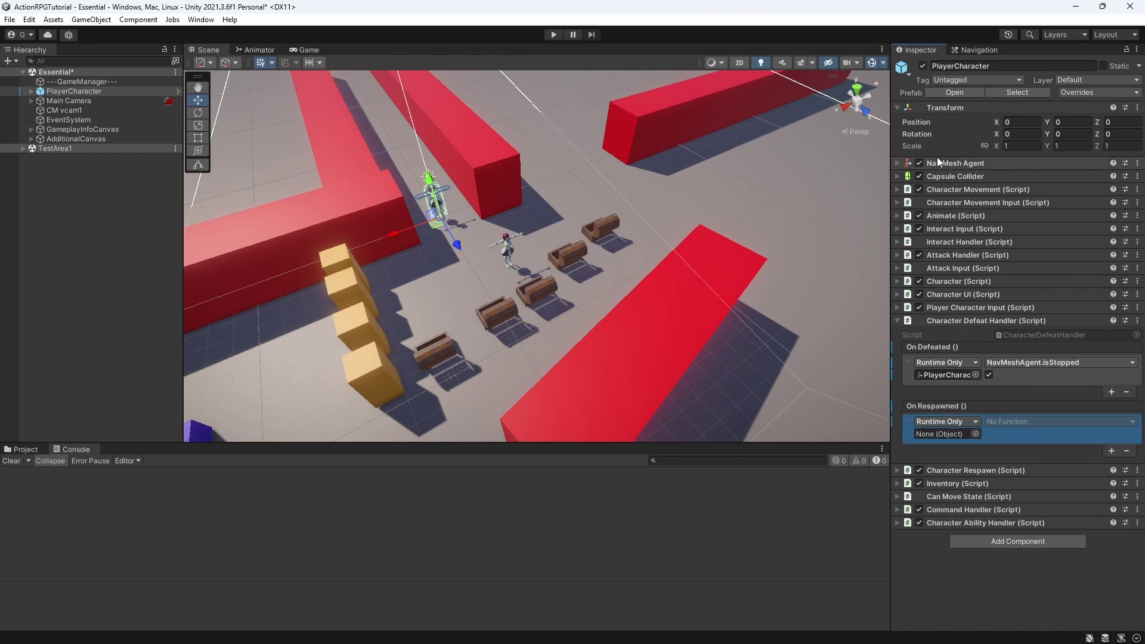
Step: Point the first On Respawned entry at NavMeshAgent.isStopped, left false
left_click_drag(955, 163, 947, 435)
left_click(1008, 429)
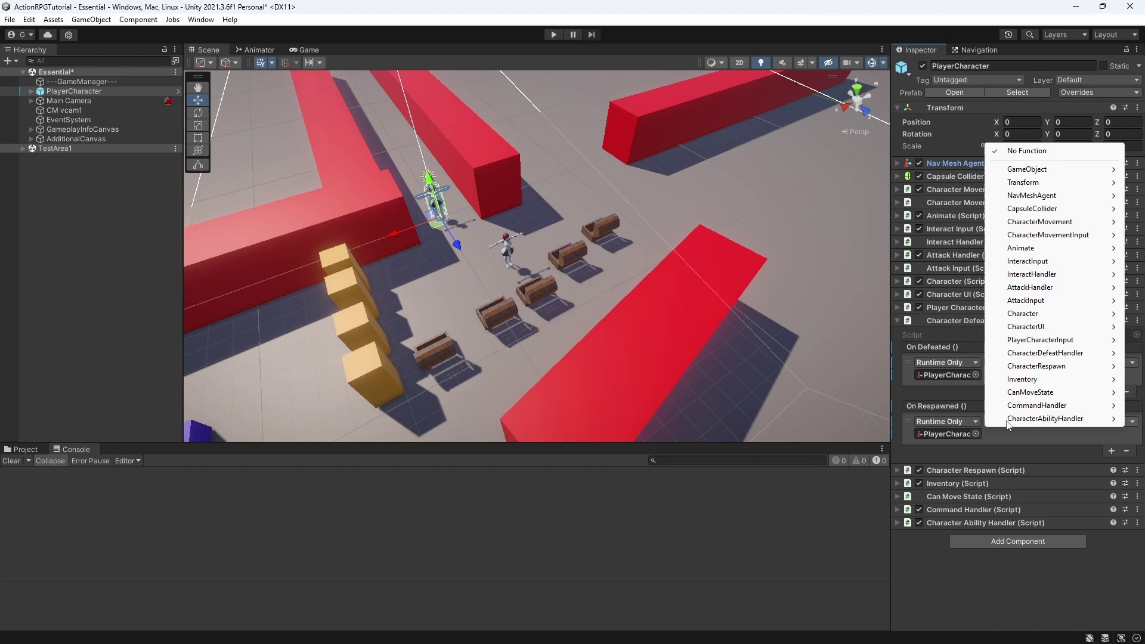
mouse_move(1035, 197)
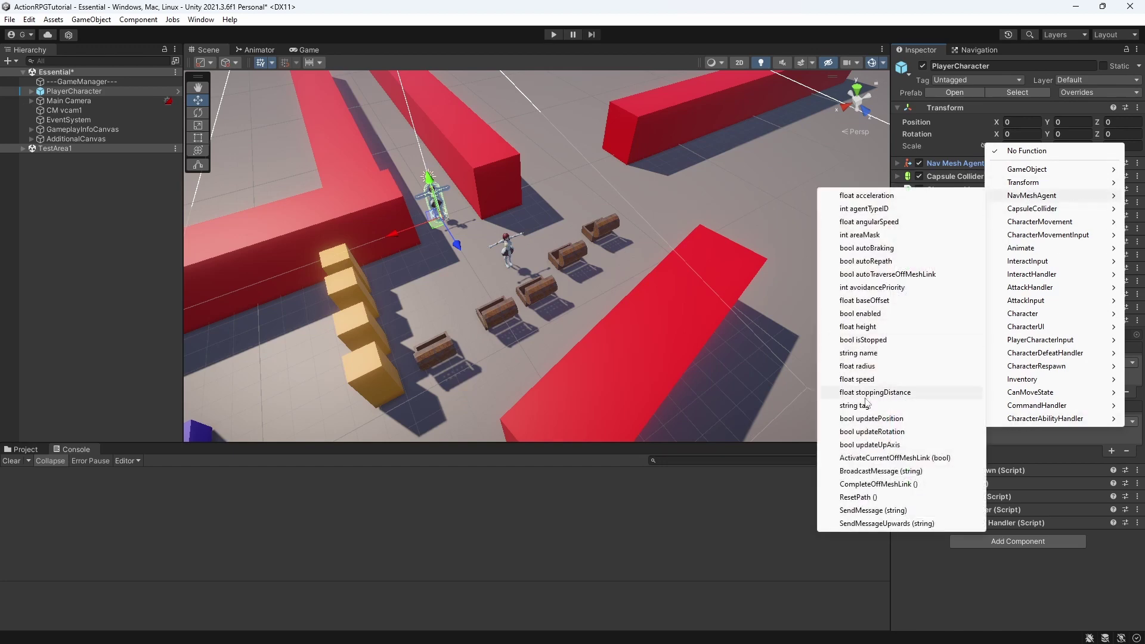
left_click(874, 340)
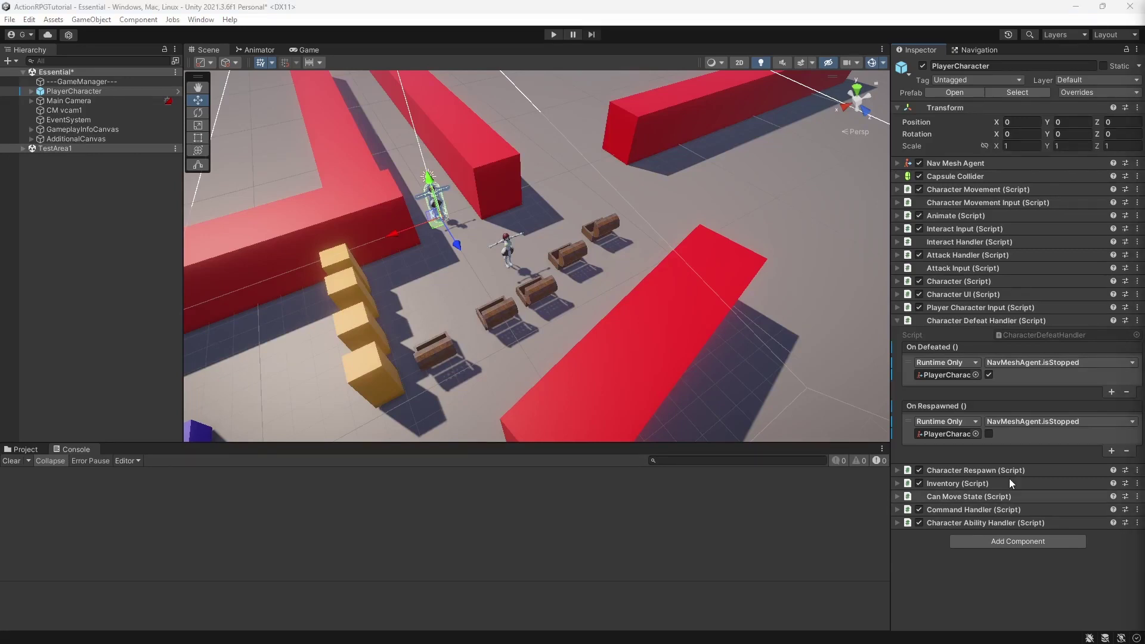
Step: Add second entries to both events setting NavMeshAgent.enabled: false on defeat, true on respawn
left_click(1111, 392)
left_click(1111, 480)
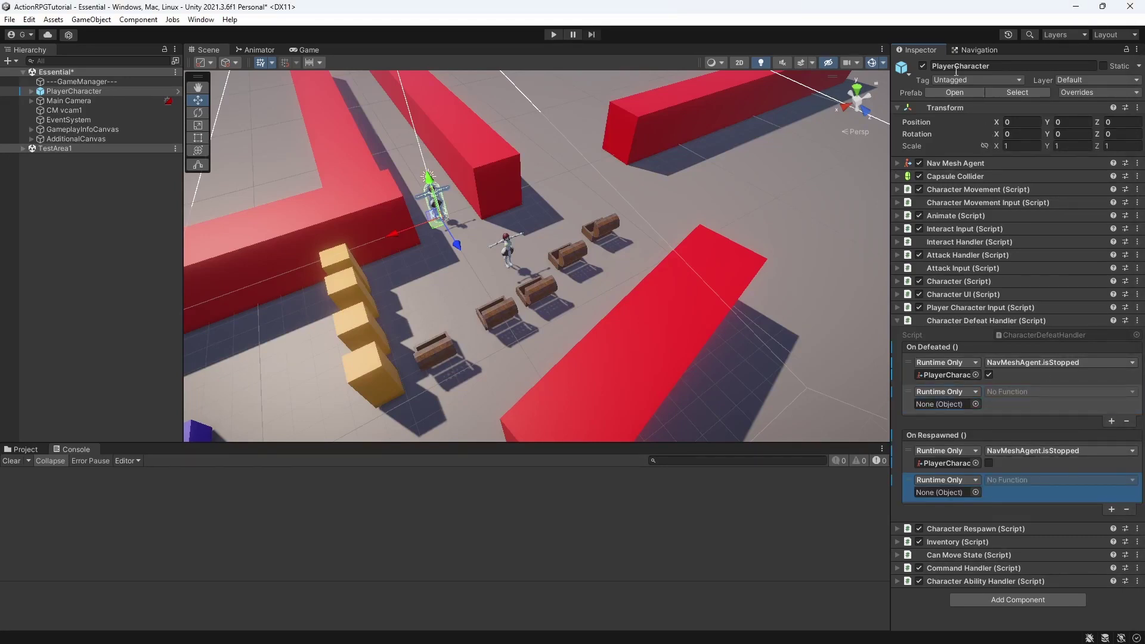
left_click_drag(933, 164, 948, 403)
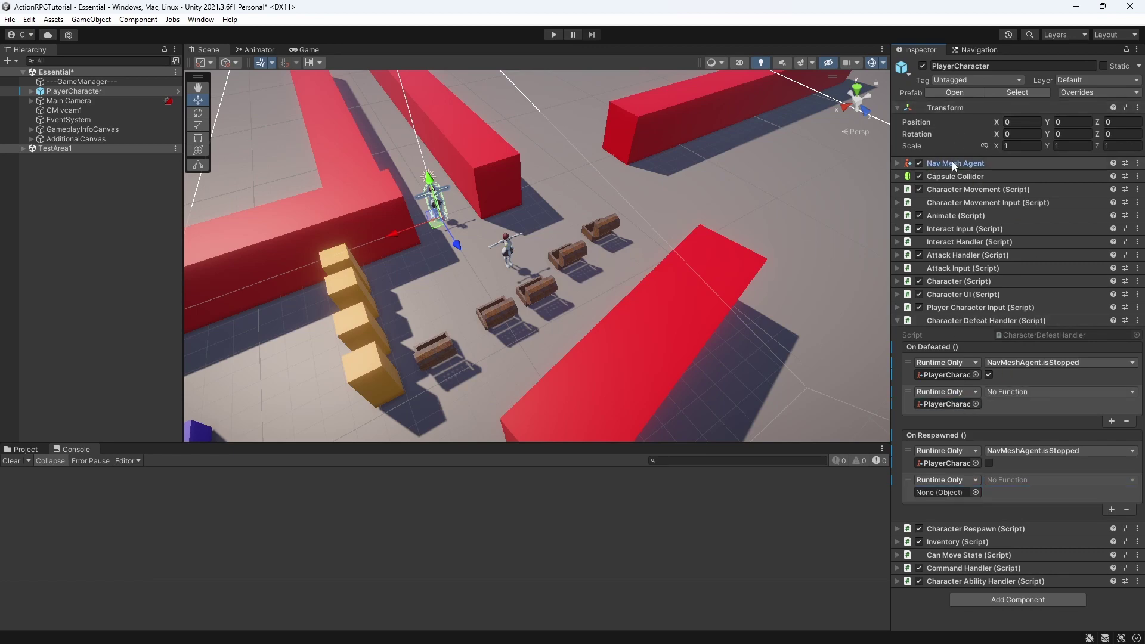
left_click_drag(952, 161, 948, 492)
left_click(1017, 392)
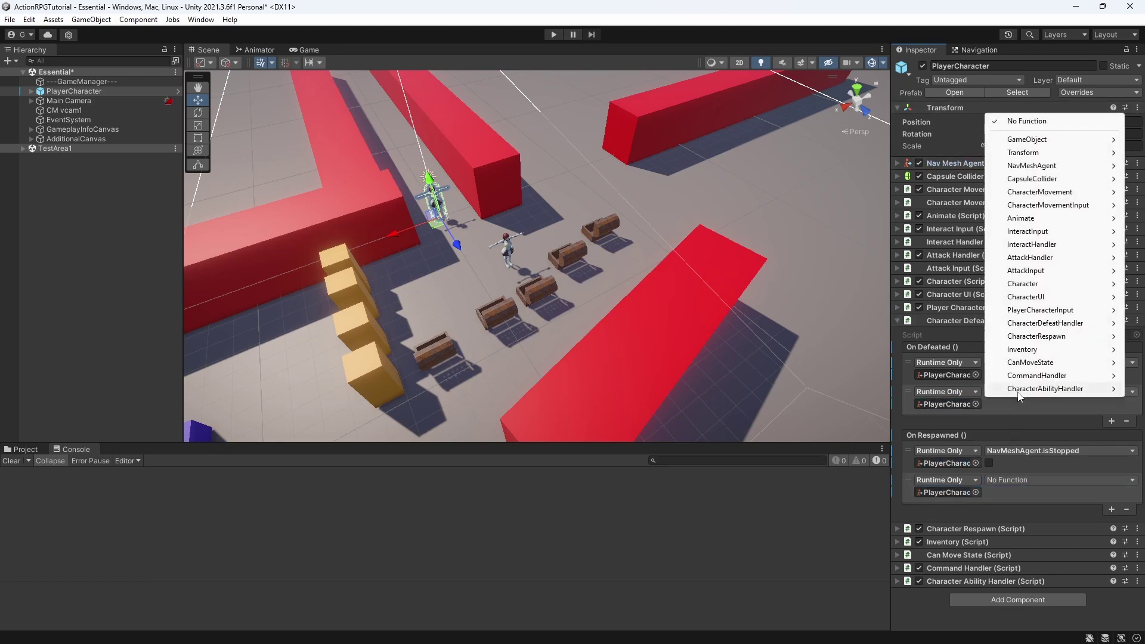
mouse_move(1045, 167)
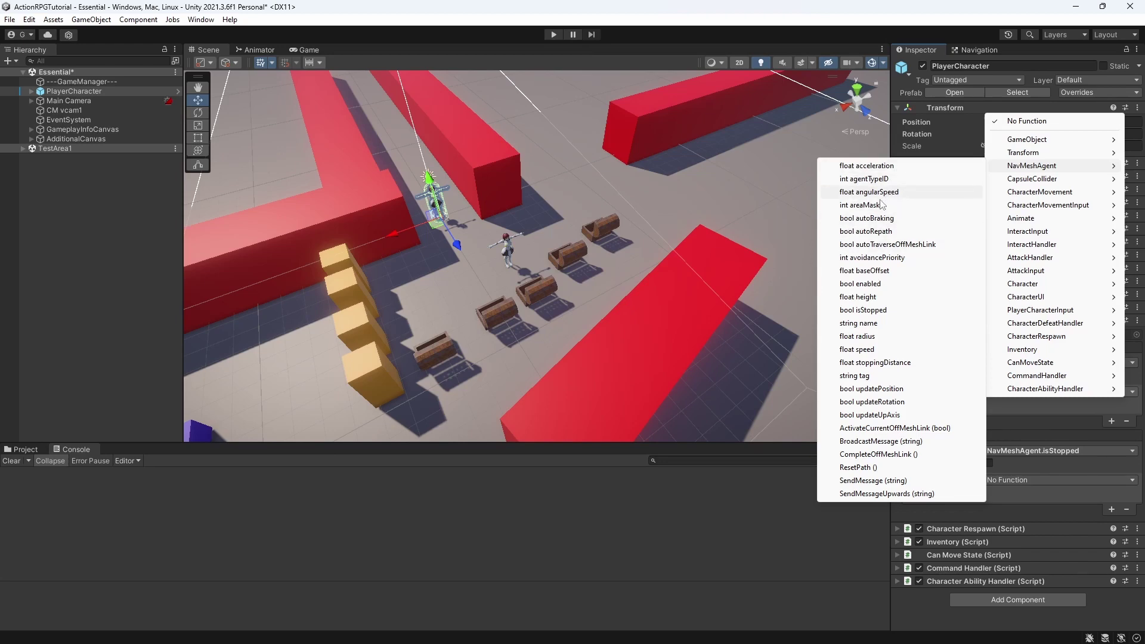
left_click(896, 284)
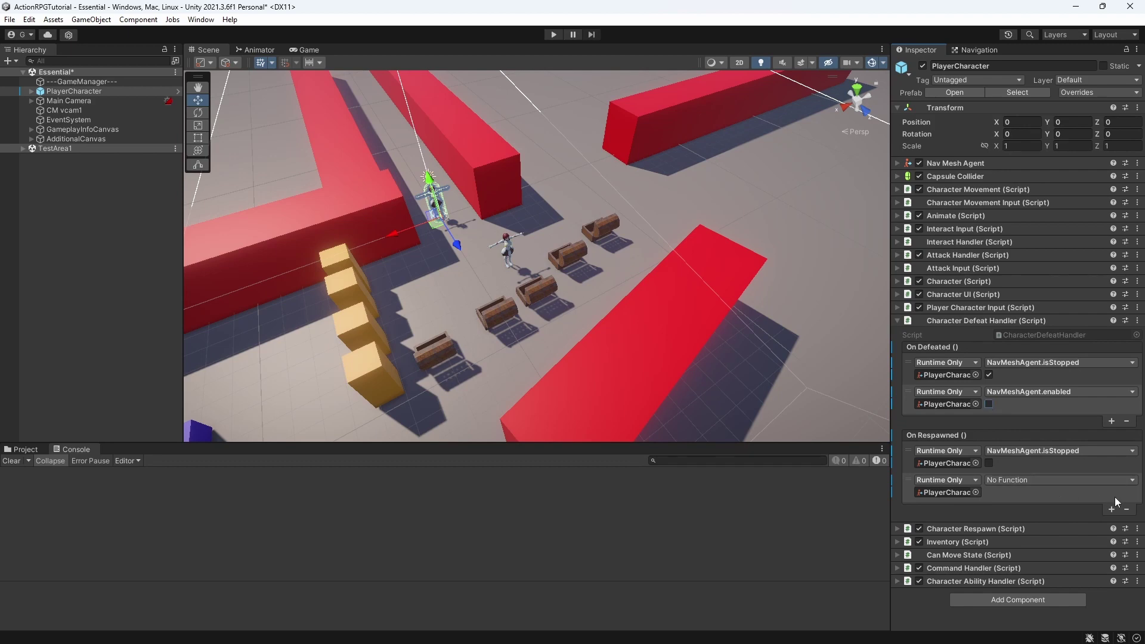
left_click(1017, 481)
mouse_move(1038, 253)
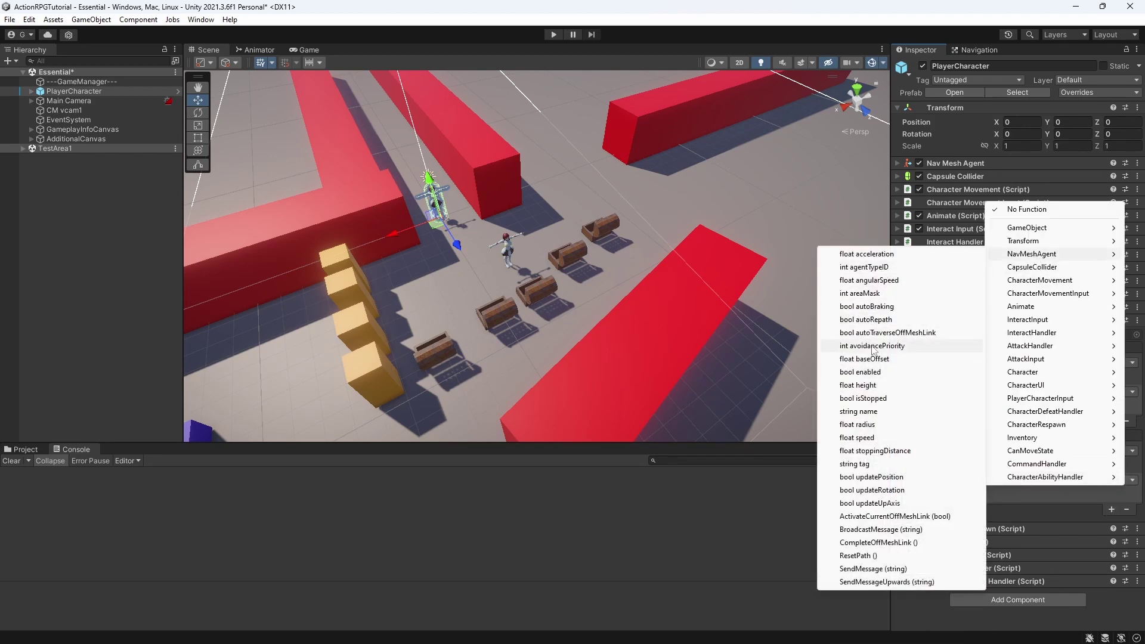
left_click(877, 372)
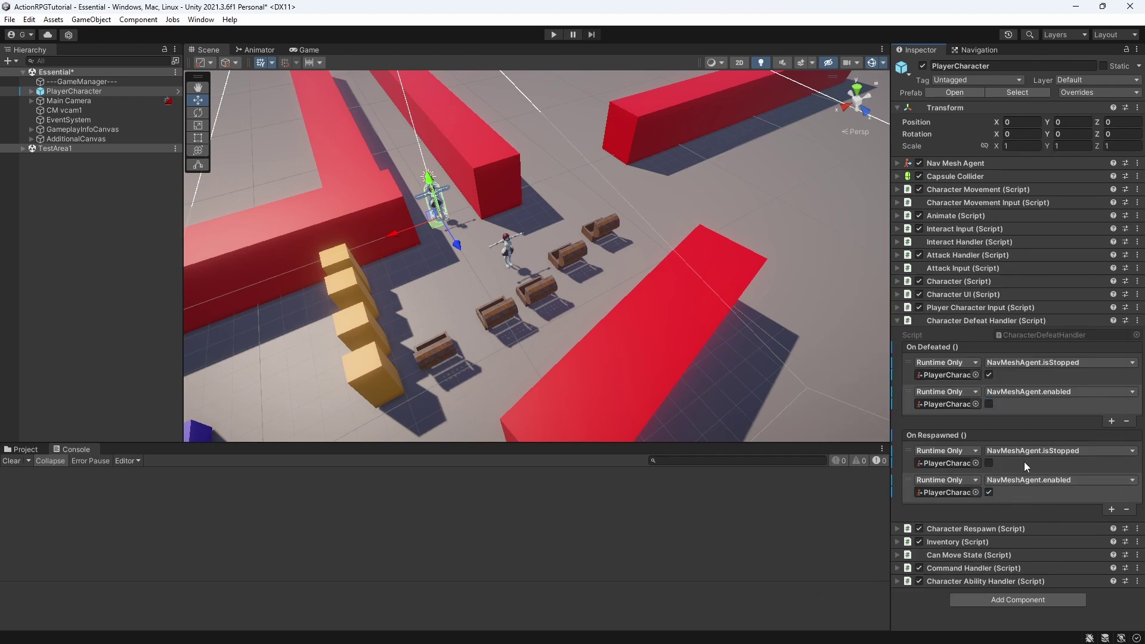
Step: Add third entries to both events and assign the player's Capsule Collider to each
left_click(1112, 422)
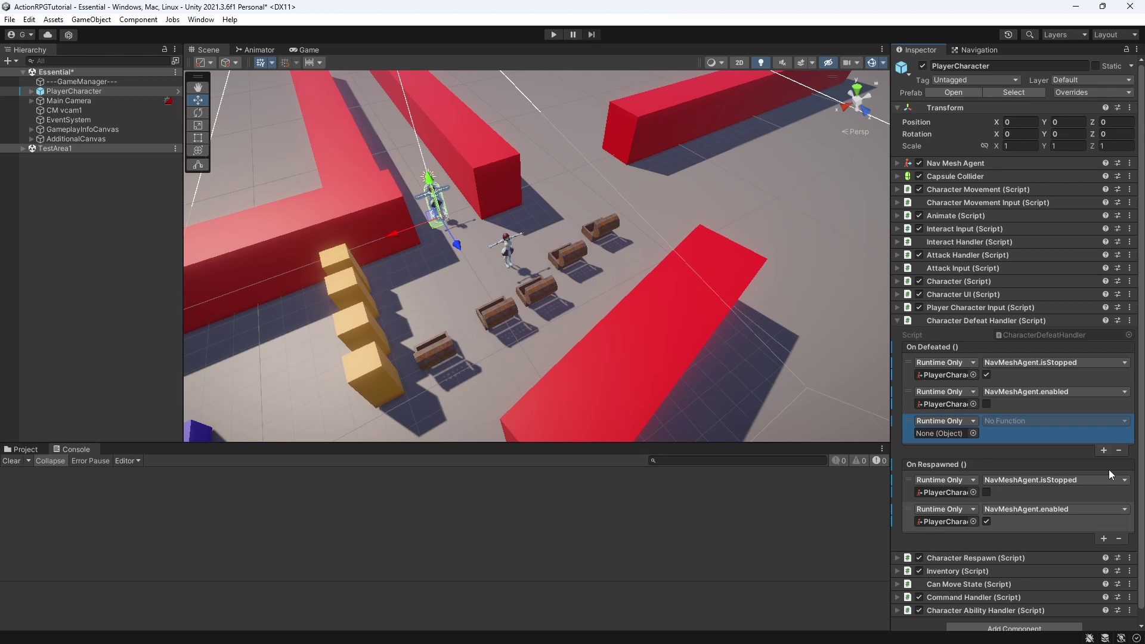
left_click(1105, 540)
scroll(1014, 358, "down", 2)
left_click_drag(945, 134, 951, 391)
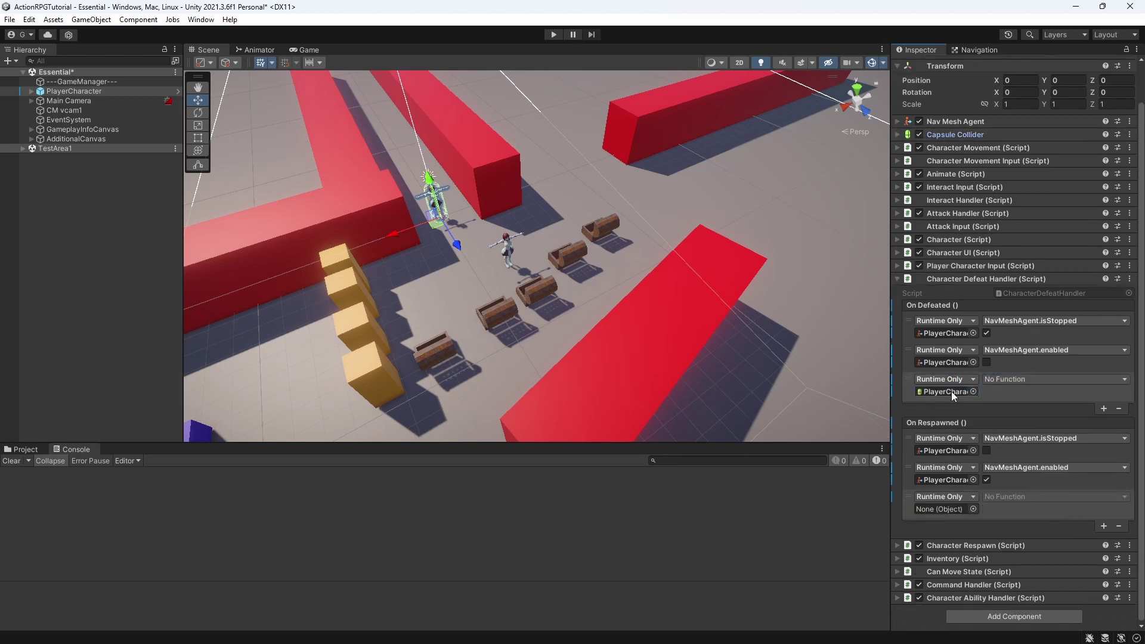
left_click_drag(949, 185, 953, 510)
Step: Set both entries to CapsuleCollider.enabled, off on defeat and on at respawn, and add empty entries
left_click(1007, 381)
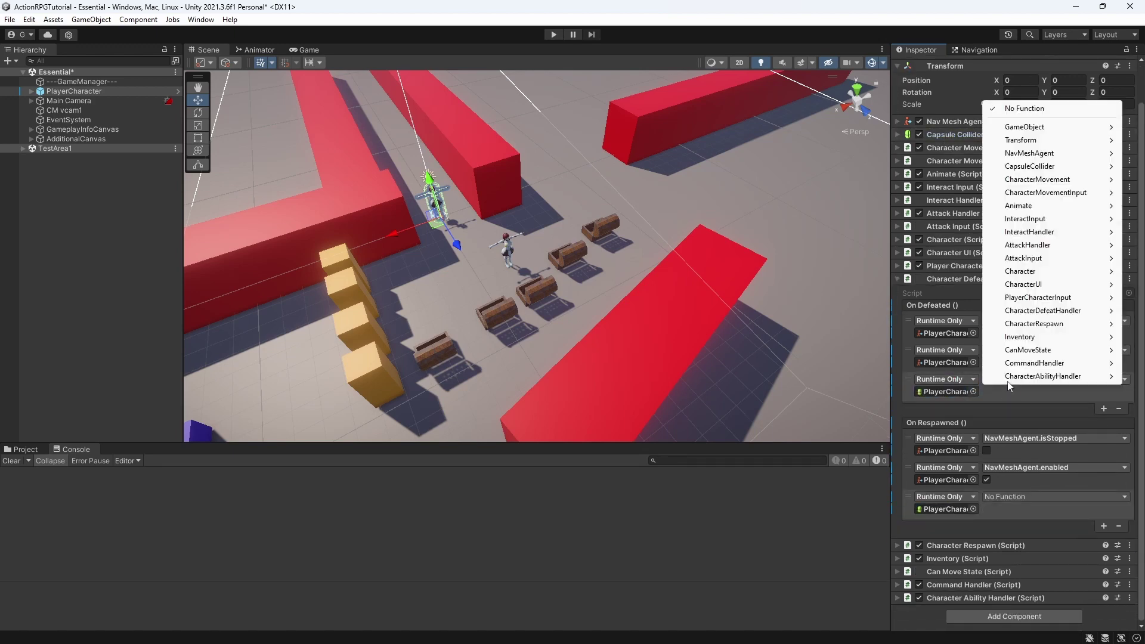
mouse_move(1040, 173)
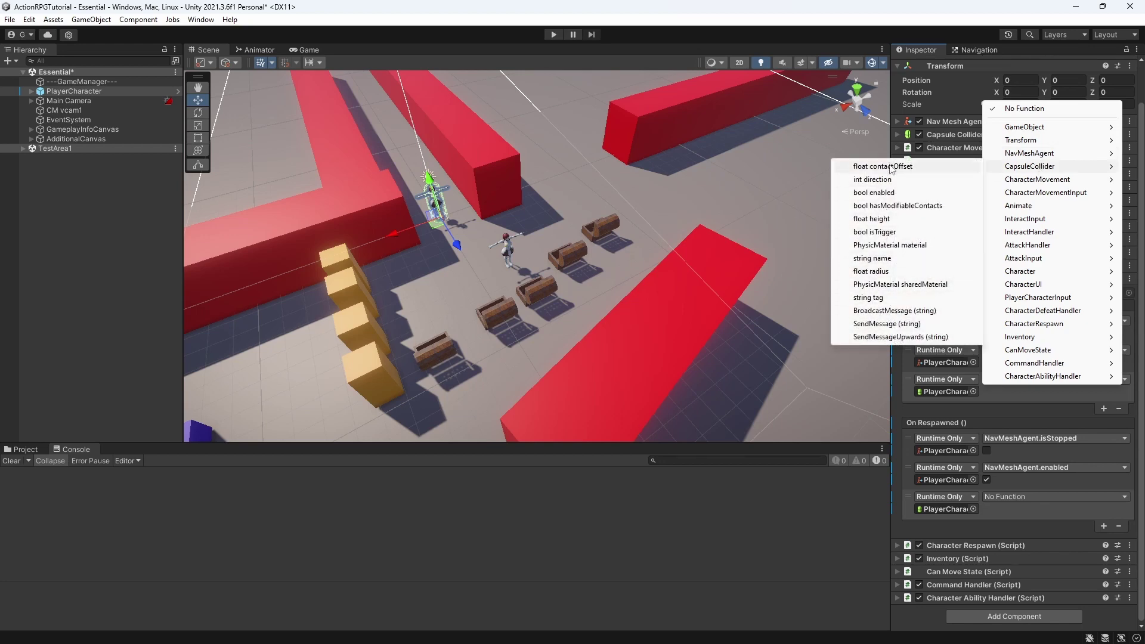
left_click(889, 194)
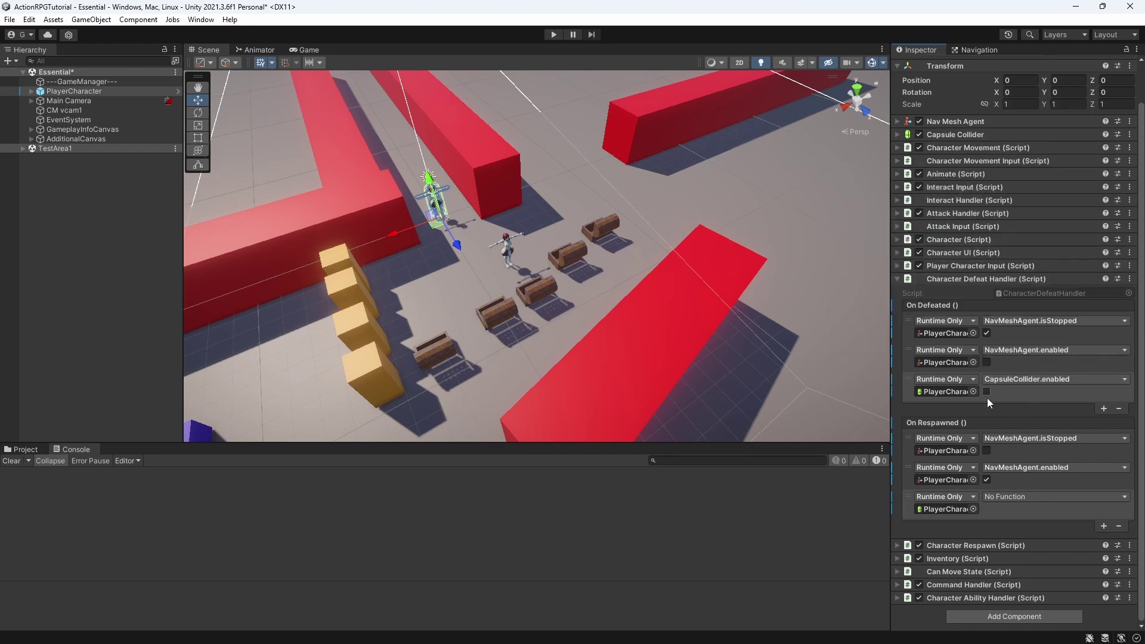
left_click(1040, 496)
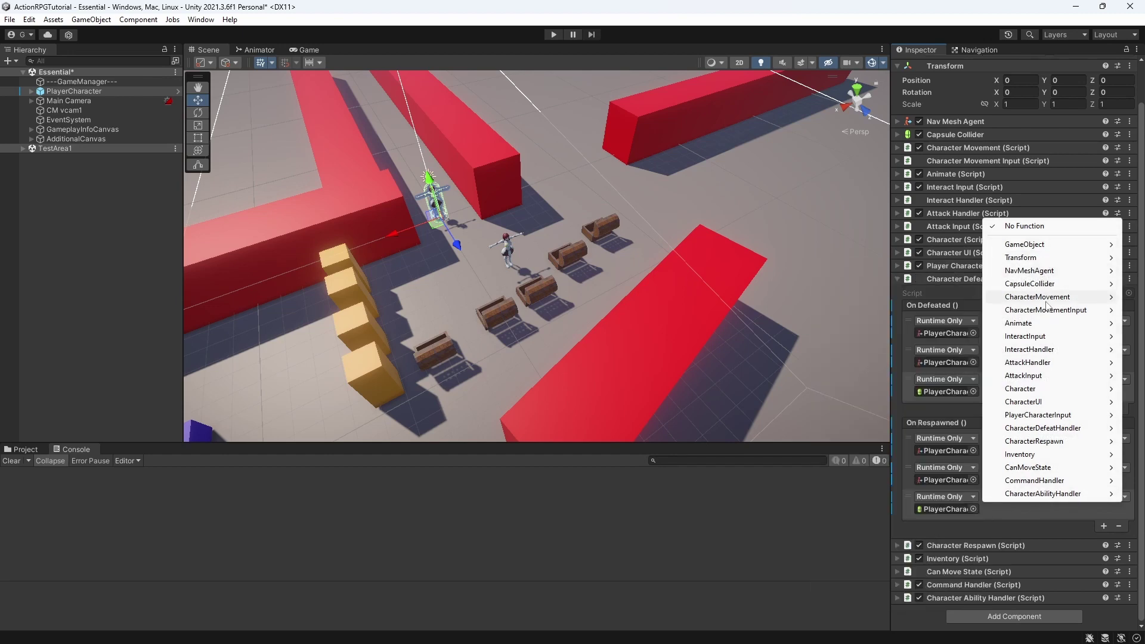
mouse_move(1038, 284)
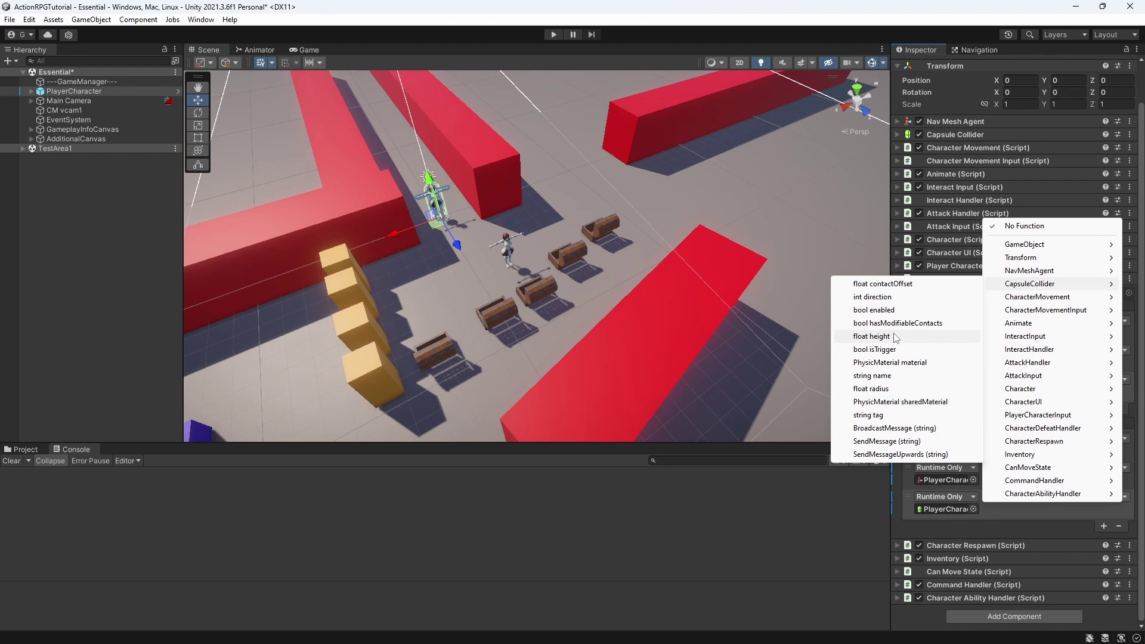
left_click(874, 310)
left_click(987, 508)
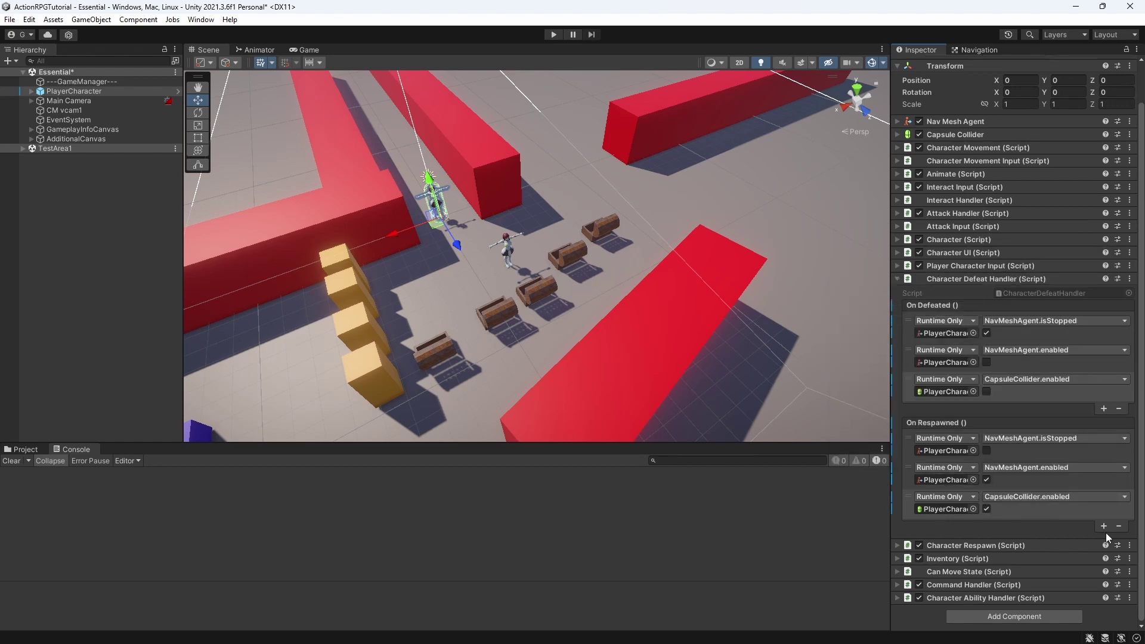
left_click(1104, 526)
left_click(1104, 408)
Step: Target the player in the fourth defeat and respawn entries; set defeat to AttackInput.enabled
scroll(1082, 423, "down", 2)
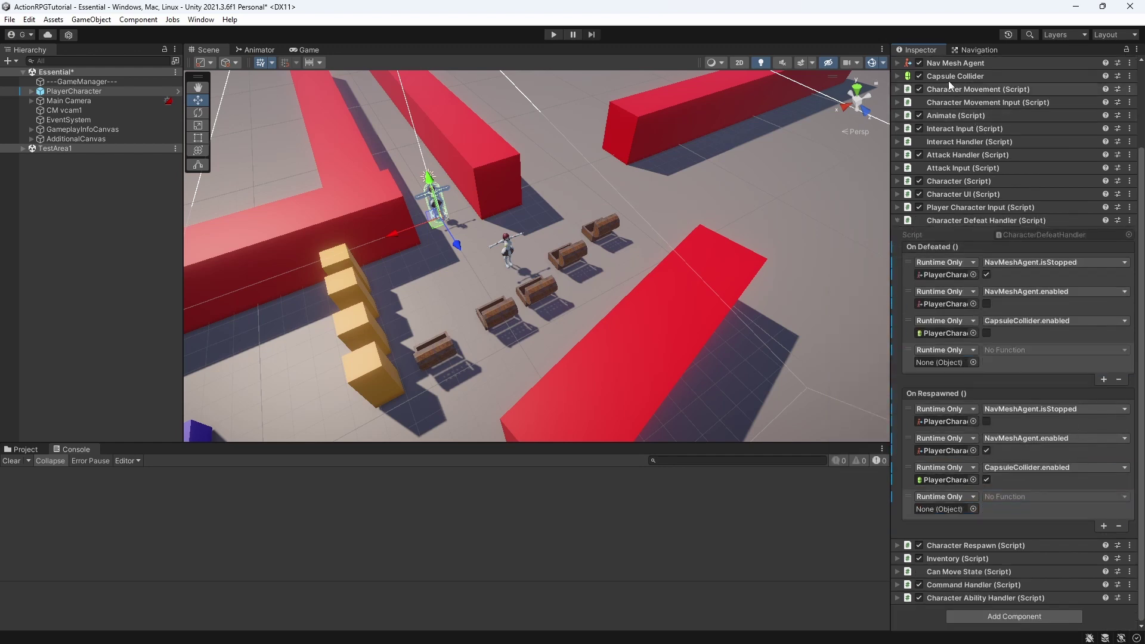
left_click_drag(991, 544, 947, 509)
left_click_drag(978, 221, 948, 362)
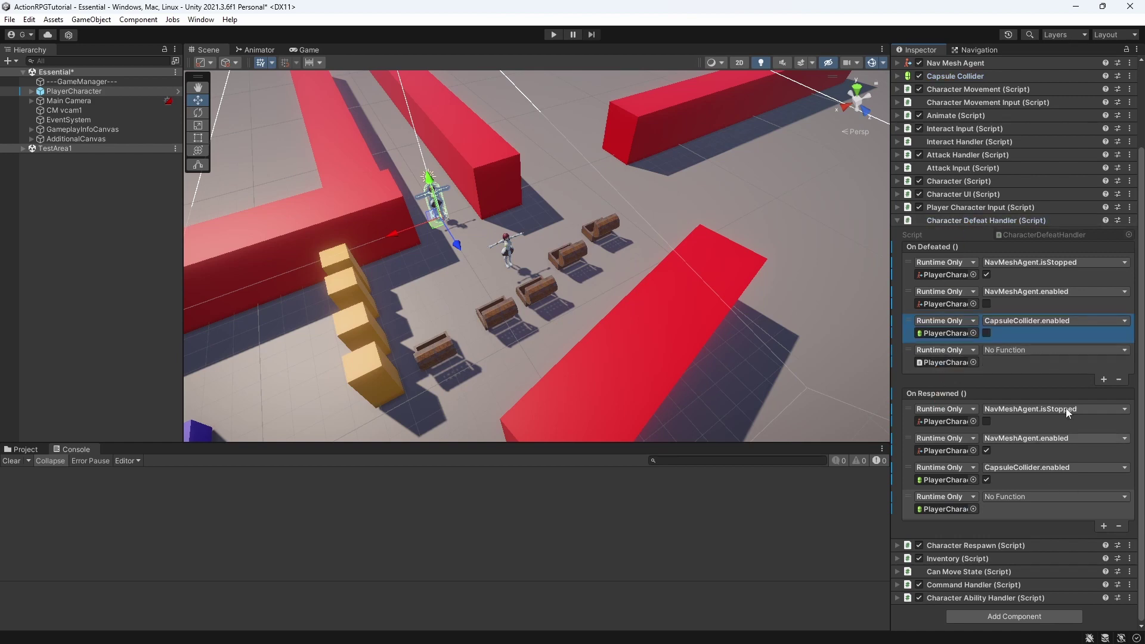
left_click(1017, 352)
mouse_move(1050, 513)
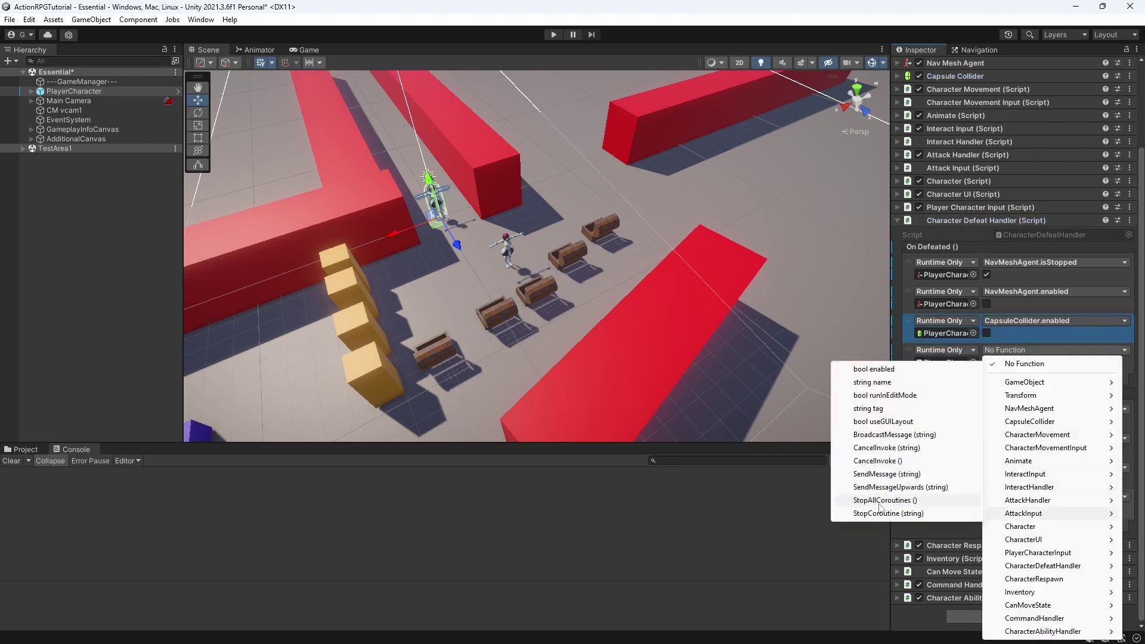
left_click(874, 370)
Step: Set the fourth respawn entry to InteractInput.enabled, checked, and add entries to both events
left_click(1024, 499)
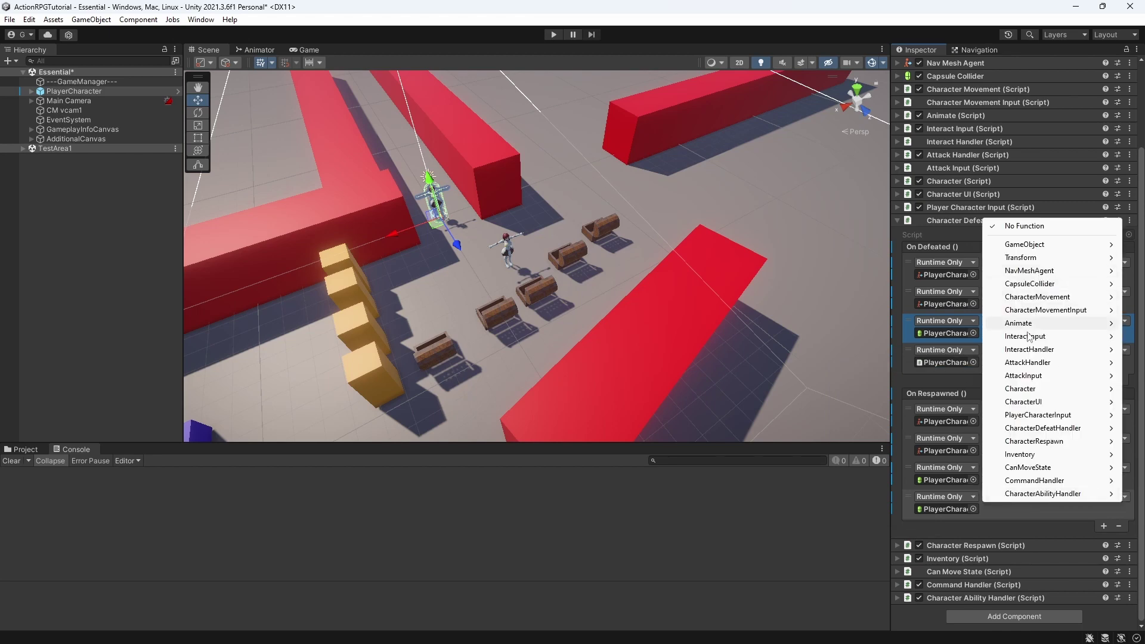
mouse_move(1028, 337)
left_click(871, 335)
left_click(987, 509)
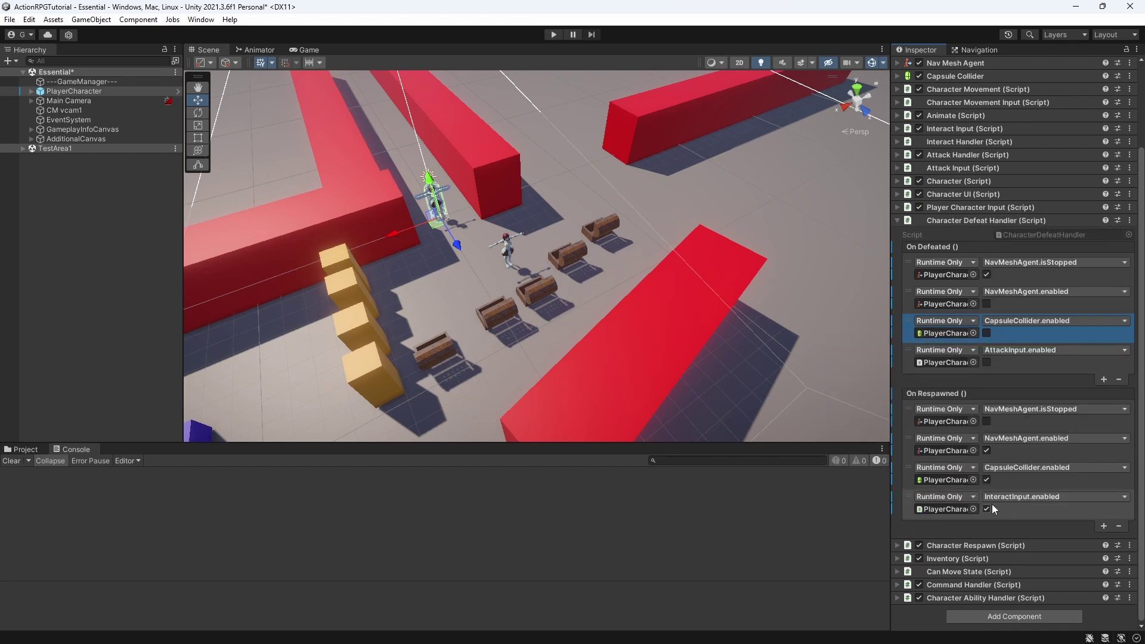
left_click(1104, 525)
left_click(1105, 379)
Step: Set the fifth defeat and respawn entries to InteractInput.enabled and add another entry to each event
scroll(967, 164, "down", 2)
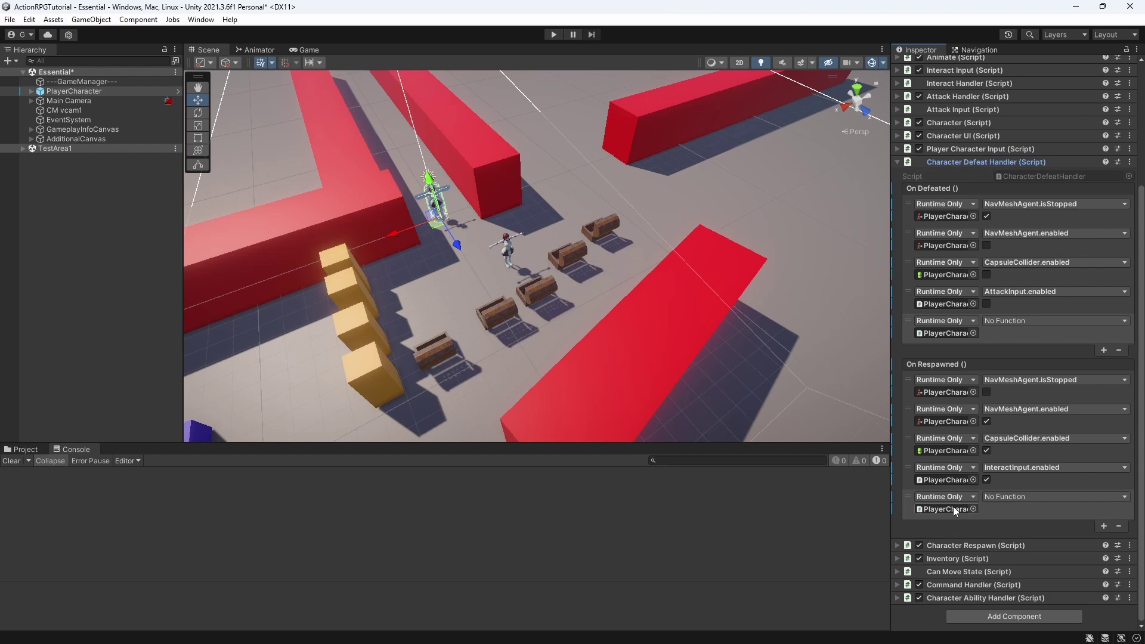
left_click(1049, 321)
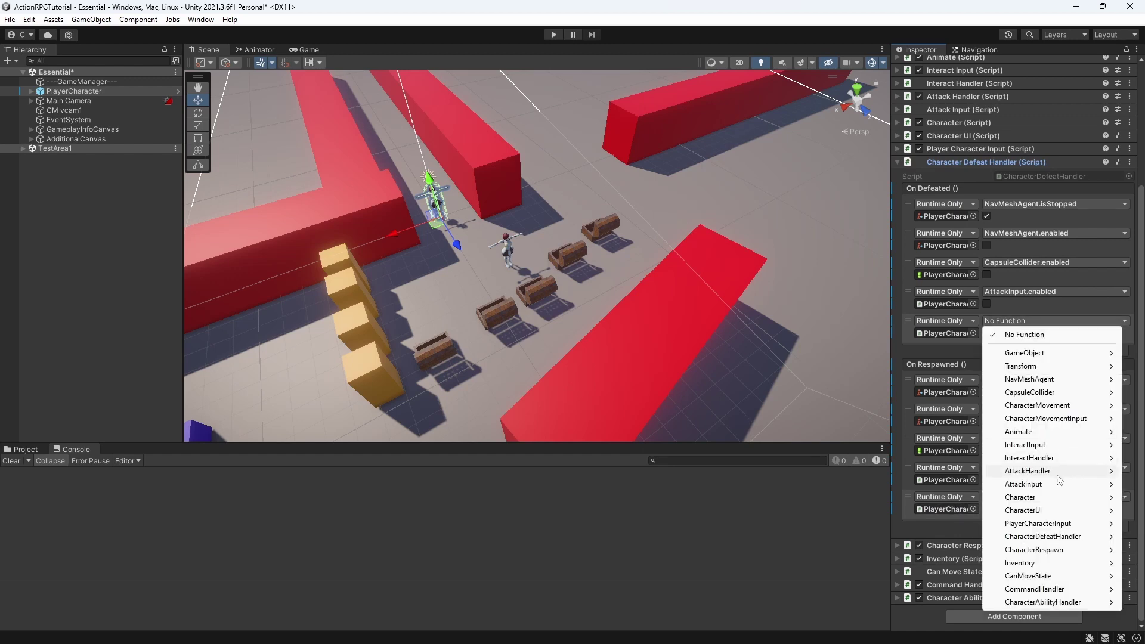
mouse_move(1026, 445)
left_click(874, 445)
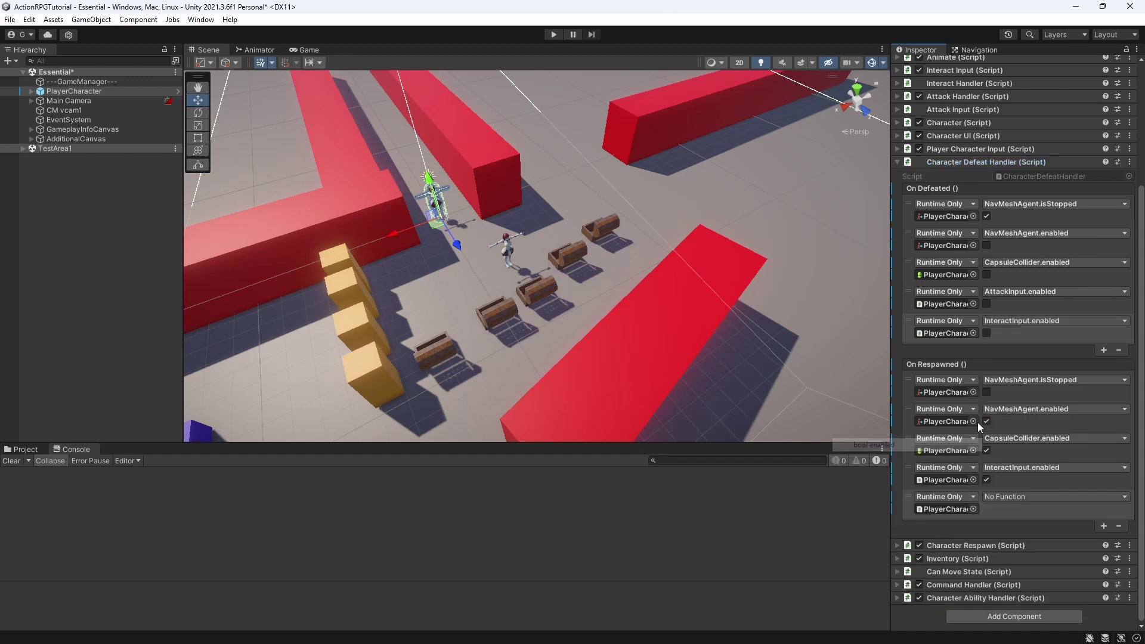
left_click(993, 496)
mouse_move(1029, 334)
left_click(871, 335)
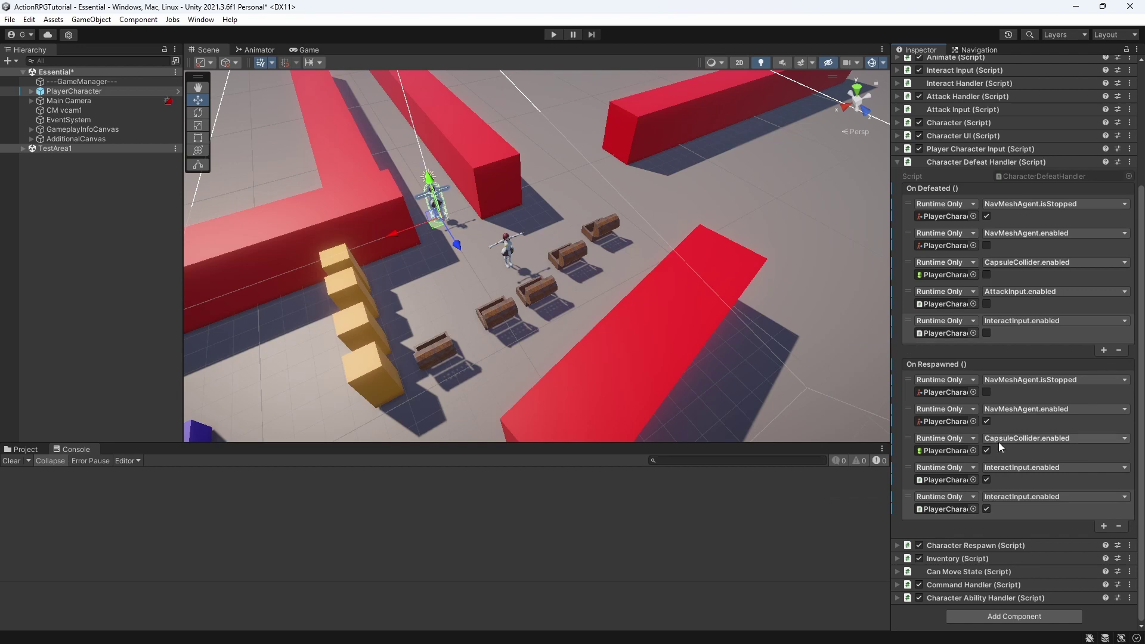
left_click(1104, 351)
left_click(1104, 555)
scroll(1059, 547, "down", 2)
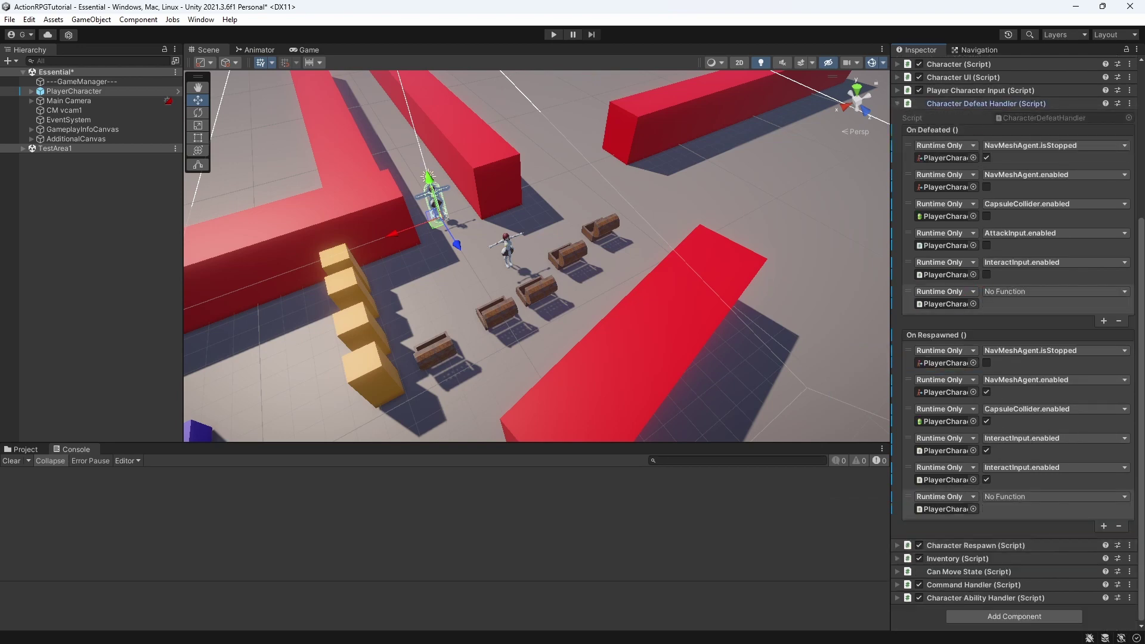
Step: Switch the fourth respawn entry to AttackInput.enabled; set the next defeat entry to PlayerCharacterInput.enabled
left_click(1049, 467)
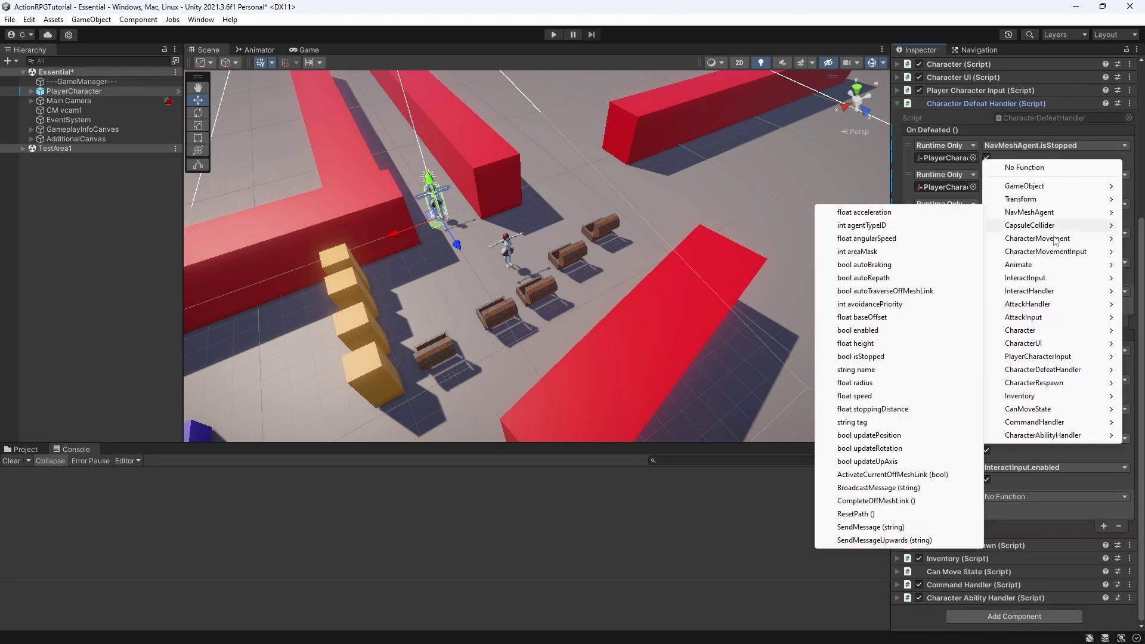
mouse_move(1026, 317)
left_click(1016, 500)
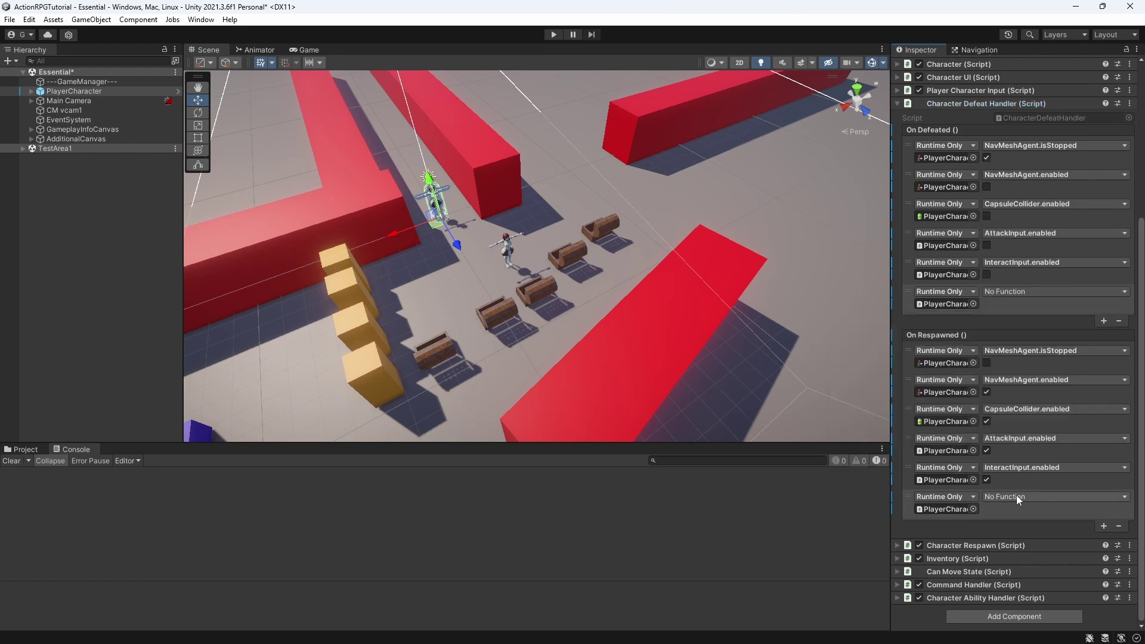
left_click(1017, 495)
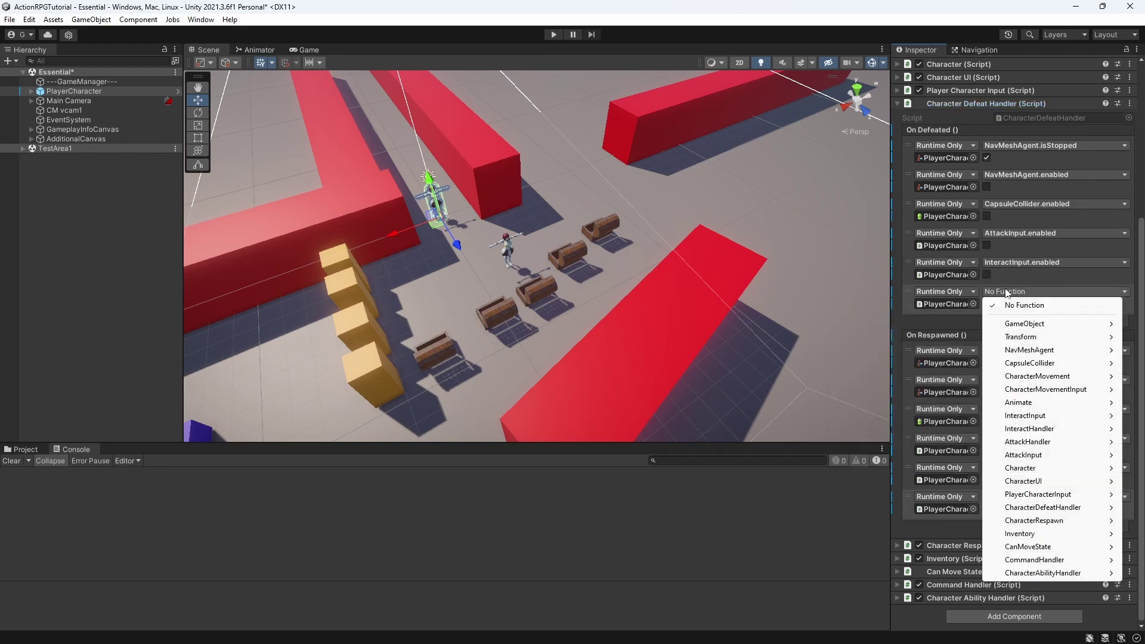
mouse_move(1050, 495)
left_click(898, 352)
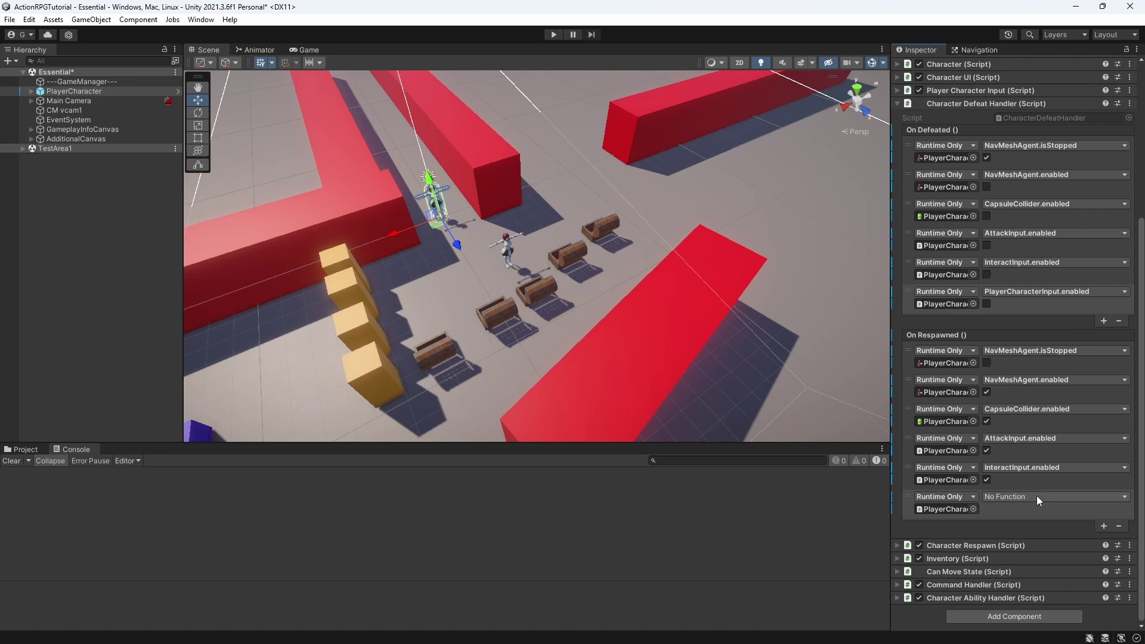
Step: Set the respawn entry to PlayerCharacterInput.enabled, add new entries, and target the player in the last one
left_click(1053, 496)
mouse_move(1038, 412)
left_click(924, 411)
left_click(1103, 320)
left_click(1104, 526)
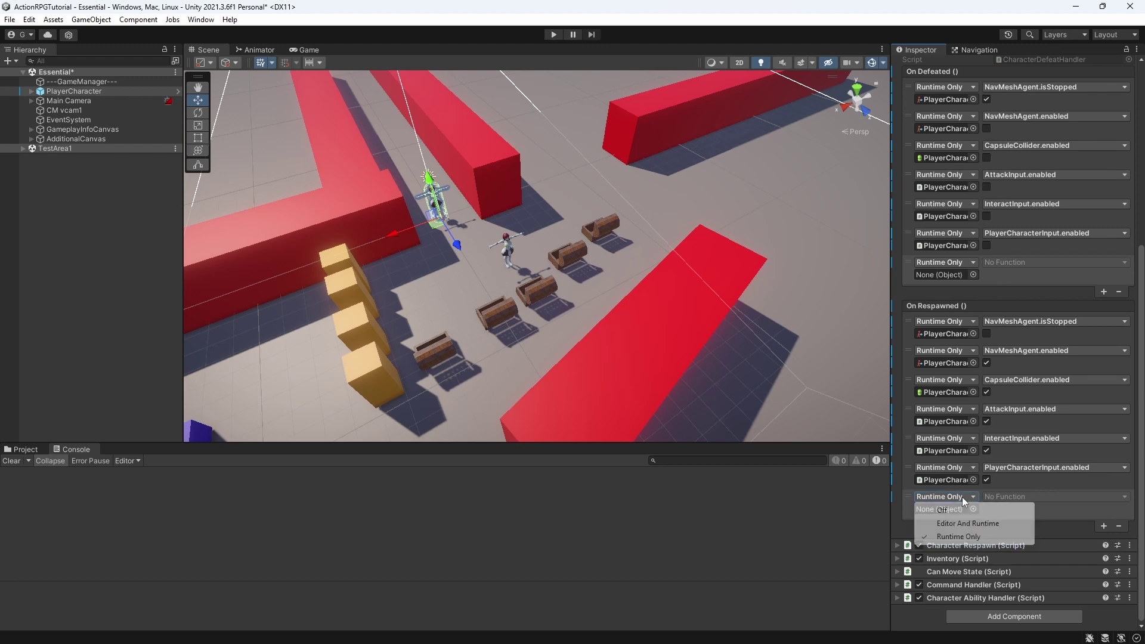
left_click_drag(1033, 543, 947, 509)
Step: Set the last entries to CharacterMovementInput.enabled (unchecked on defeat, checked on respawn), adding a new defeat entry
left_click(976, 545)
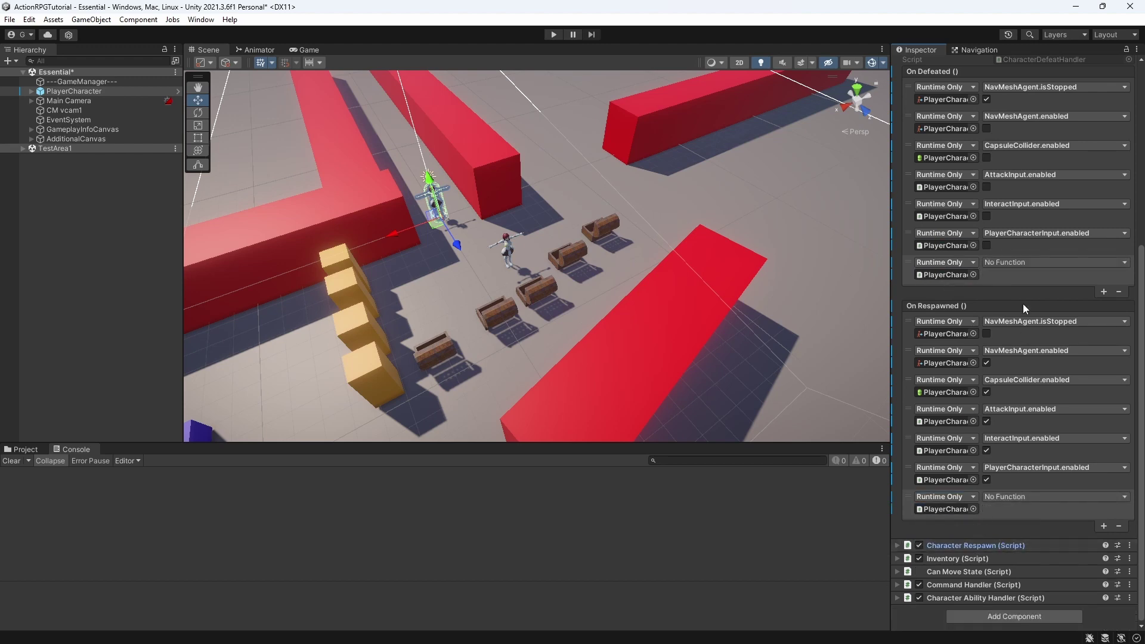
left_click(1016, 262)
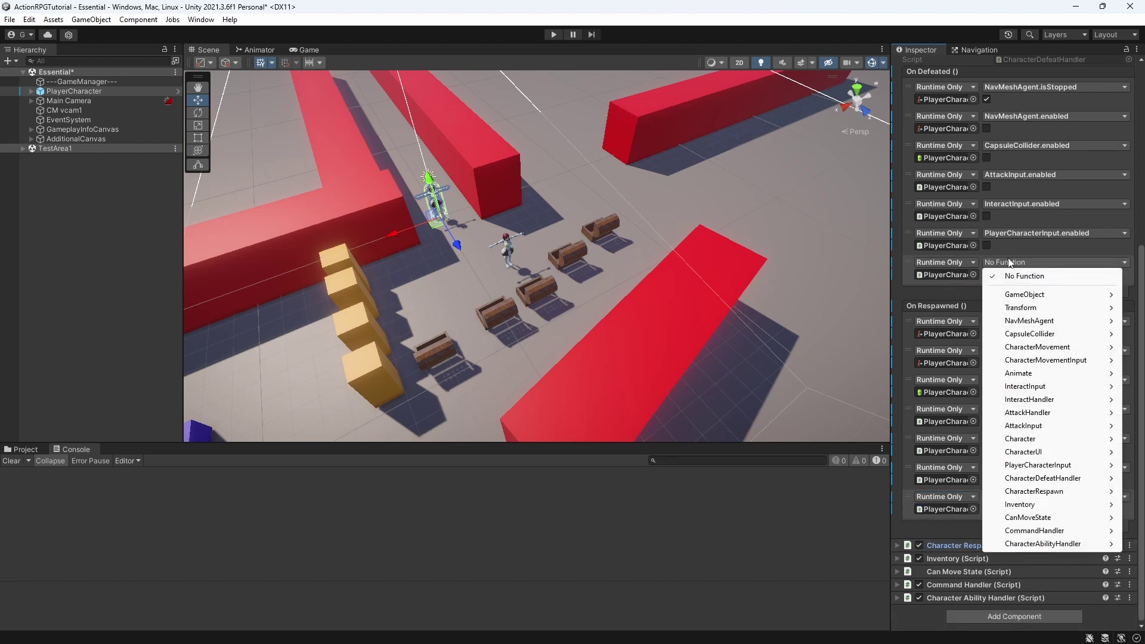
mouse_move(1042, 454)
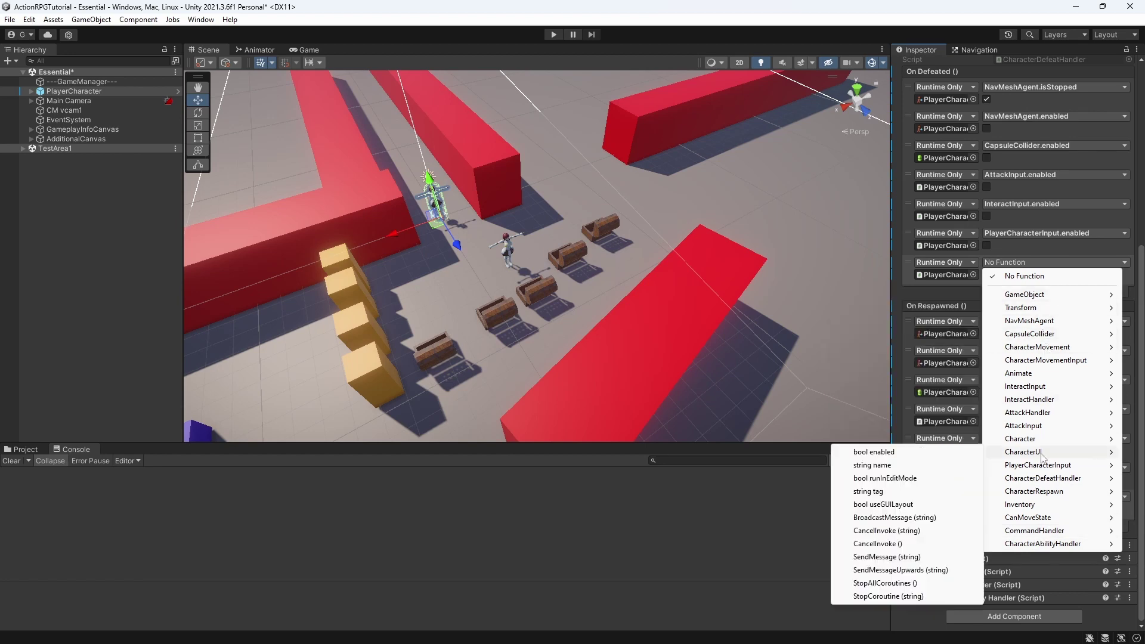
mouse_move(1047, 361)
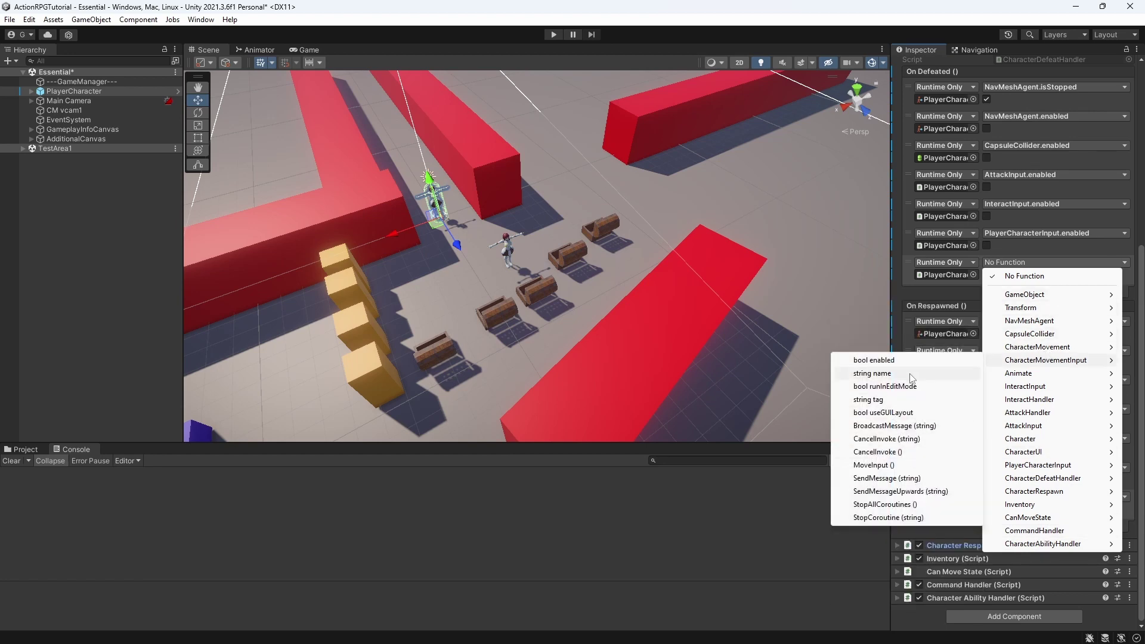
left_click(906, 361)
left_click(1071, 496)
mouse_move(1097, 310)
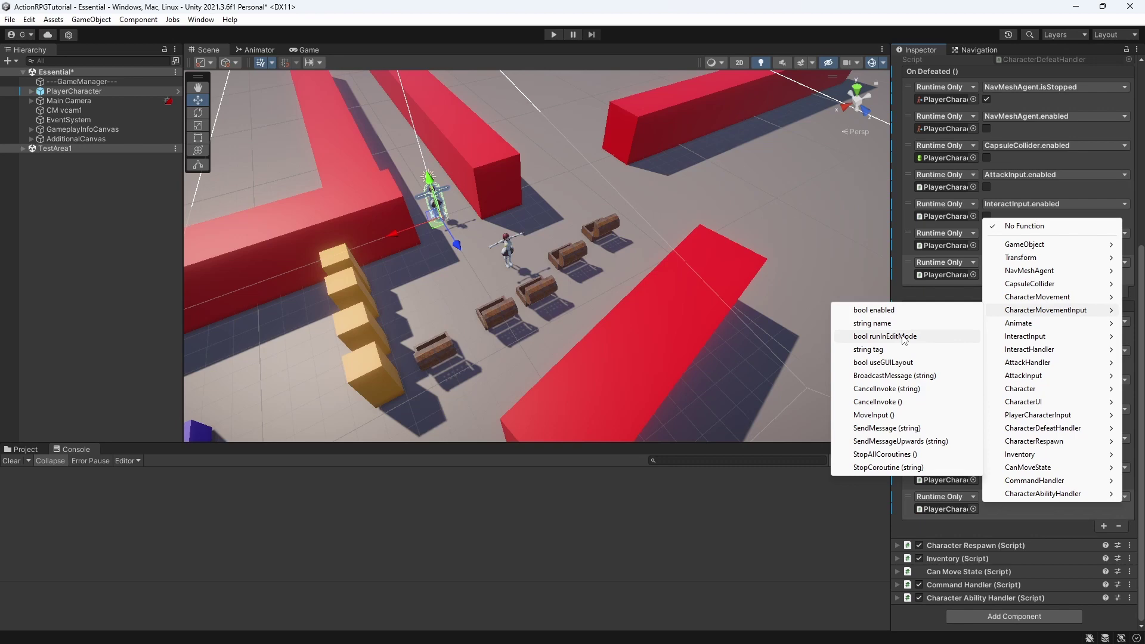
left_click(874, 310)
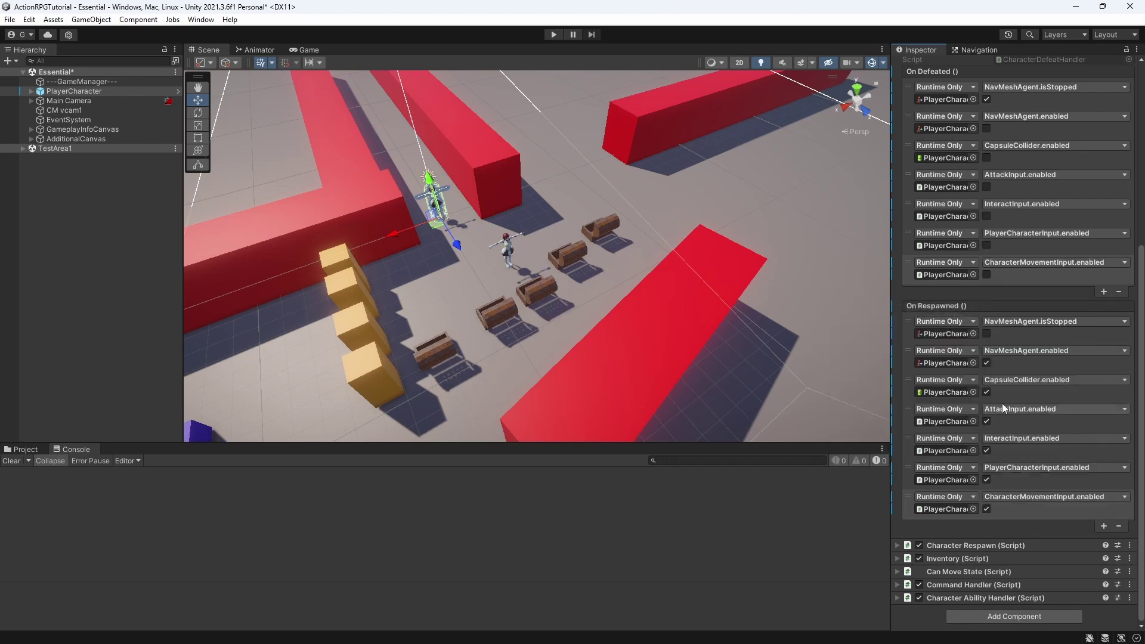
left_click(1105, 526)
left_click(1110, 291)
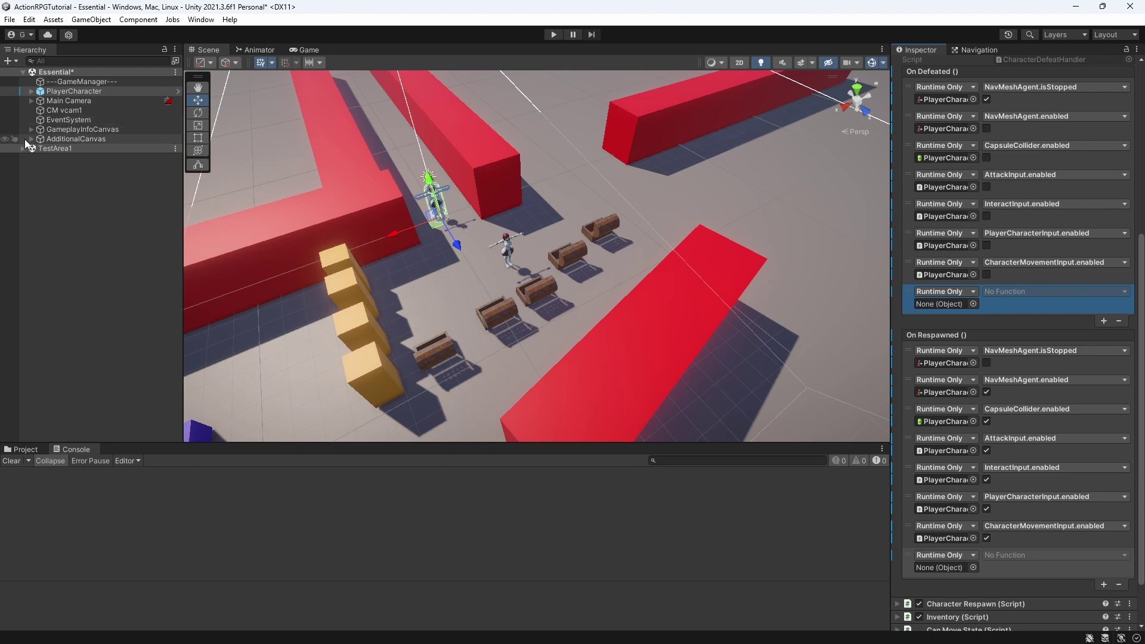
Step: Find the Defeated Panel via Hierarchy search and make On Defeated call GameObject.SetActive, checked
left_click(86, 62)
type("Defeat")
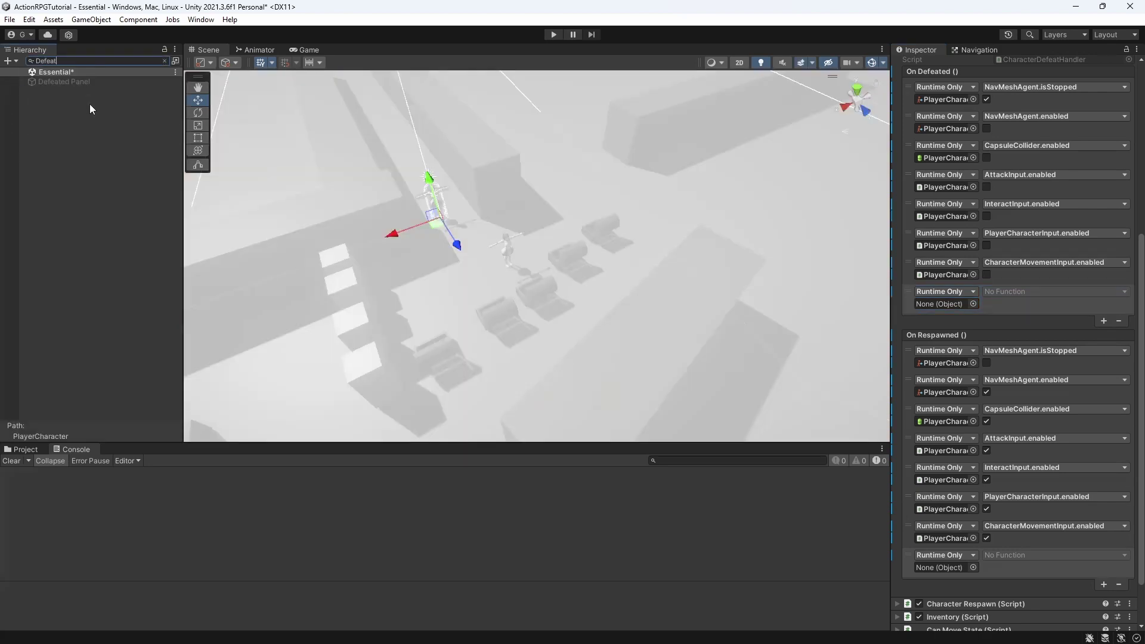
left_click_drag(68, 81, 958, 309)
left_click(1028, 291)
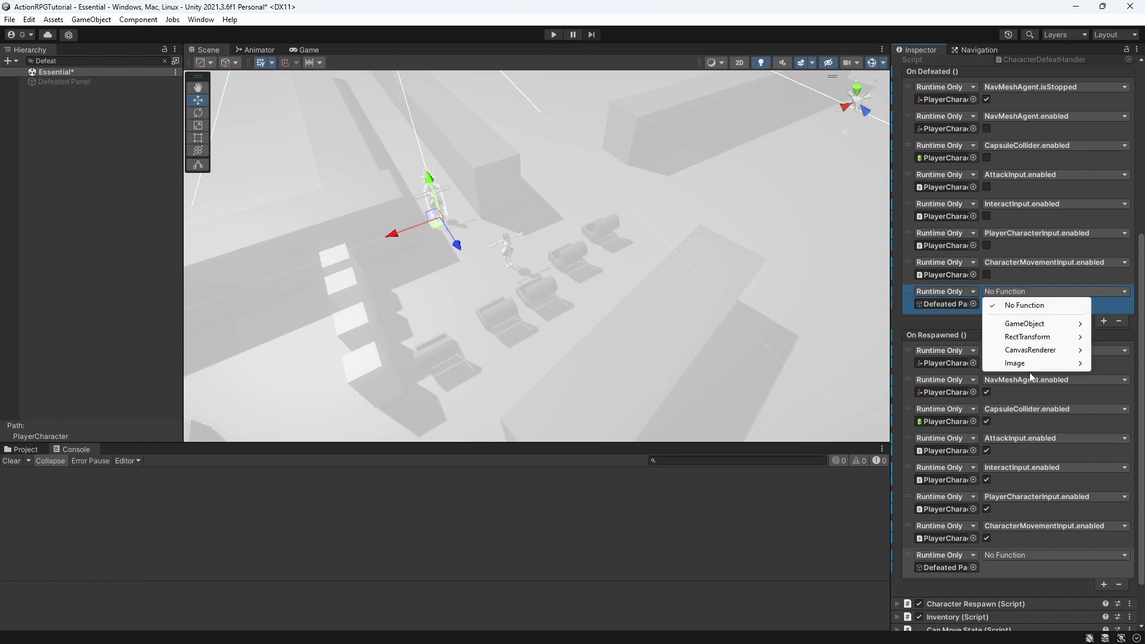
mouse_move(1038, 325)
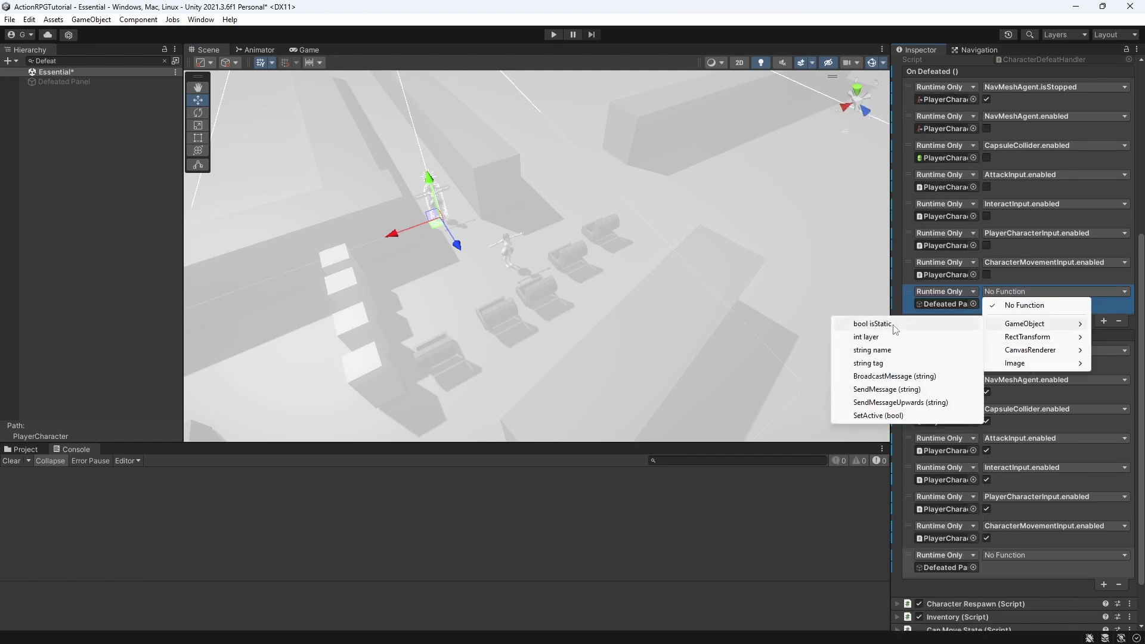
left_click(878, 416)
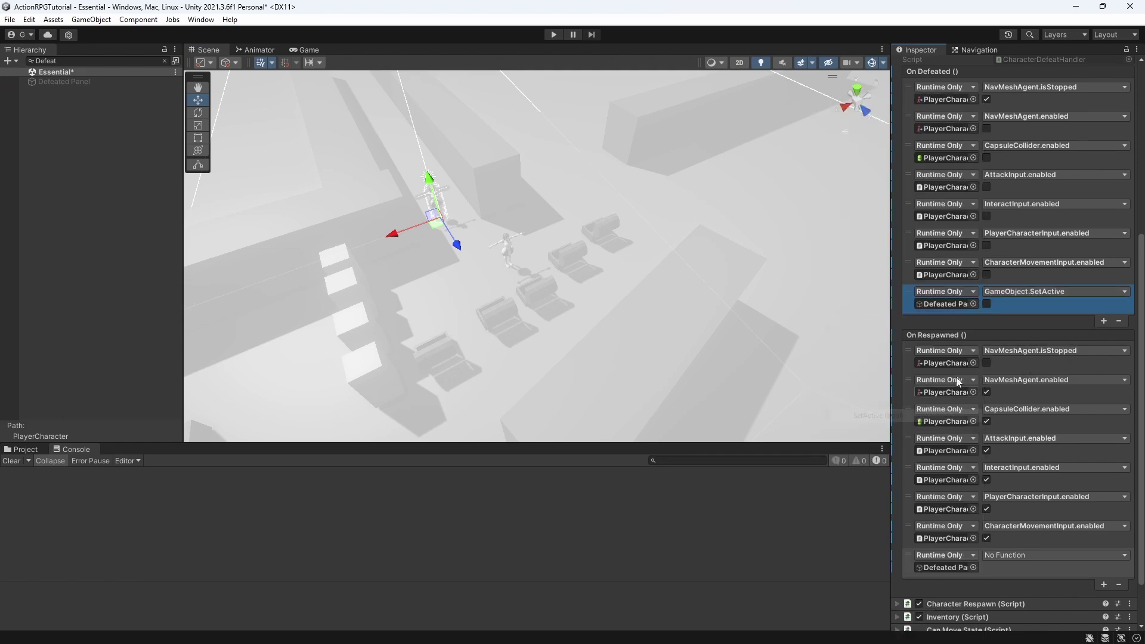
left_click(987, 305)
Step: Set the respawn panel entry to SetActive unchecked, add another On Respawned entry, and clear the search
left_click(1004, 555)
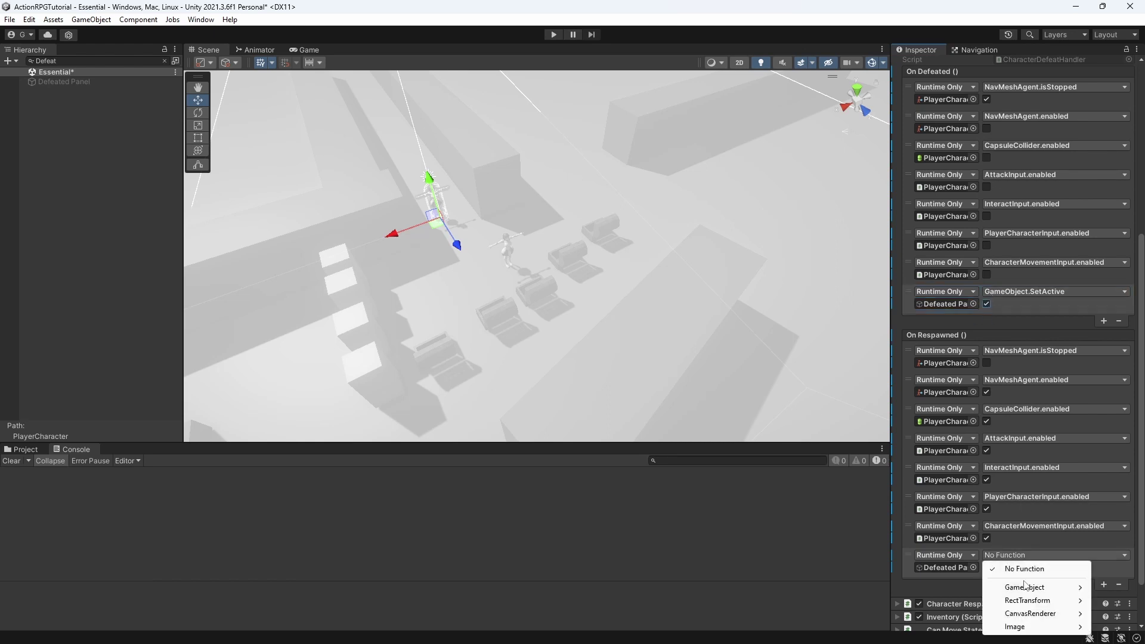
mouse_move(1032, 588)
left_click(907, 588)
left_click(987, 568)
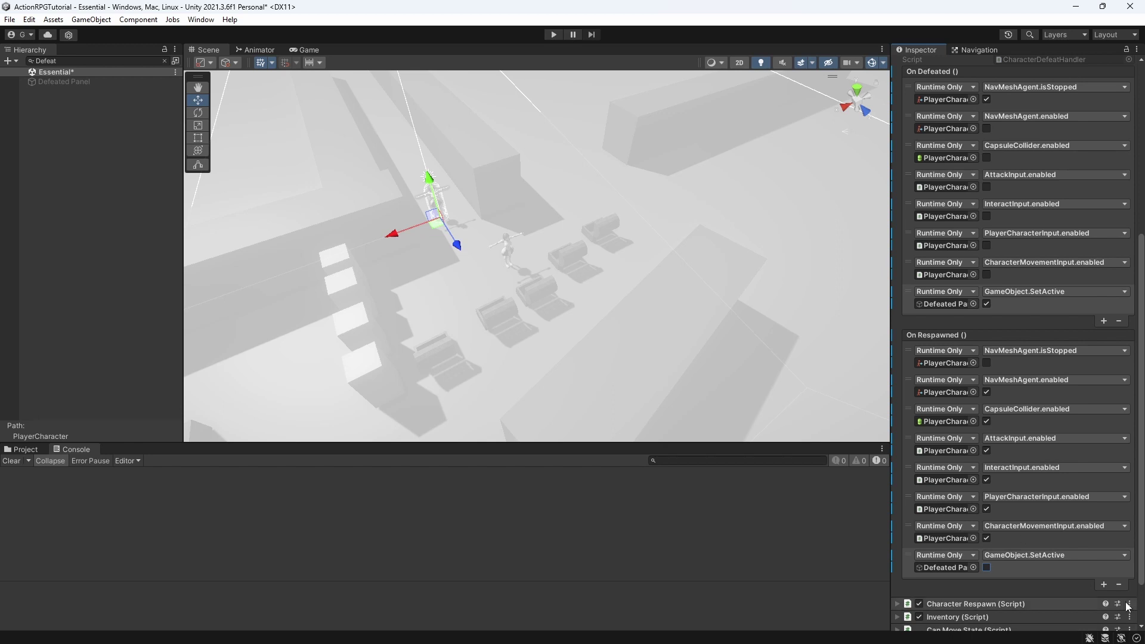
left_click(1104, 584)
scroll(1030, 566, "down", 3)
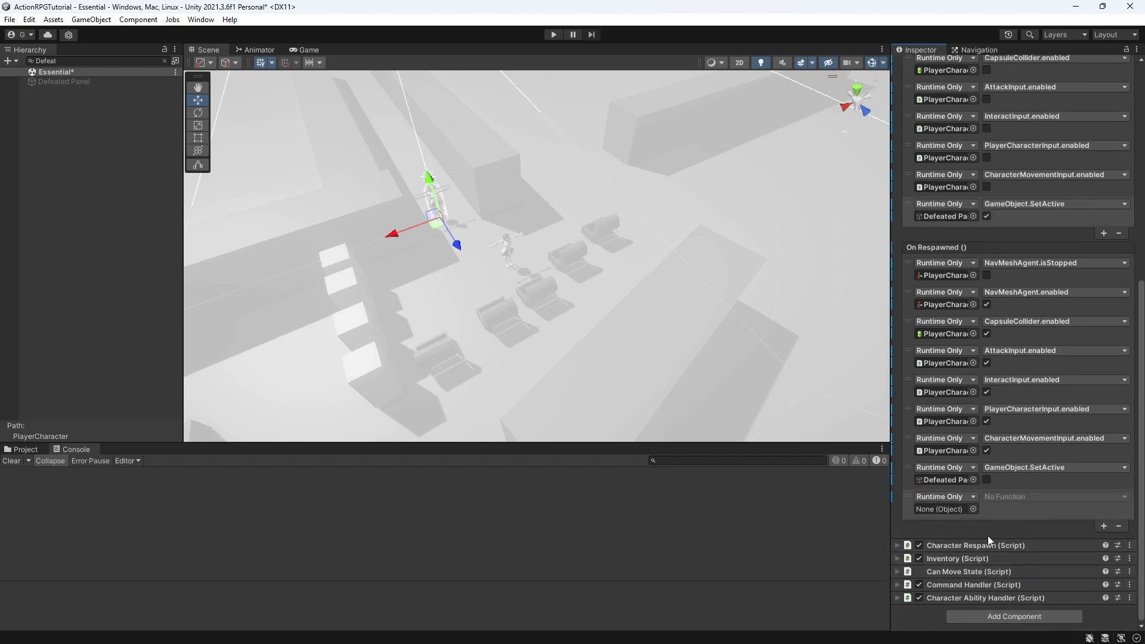
left_click(165, 61)
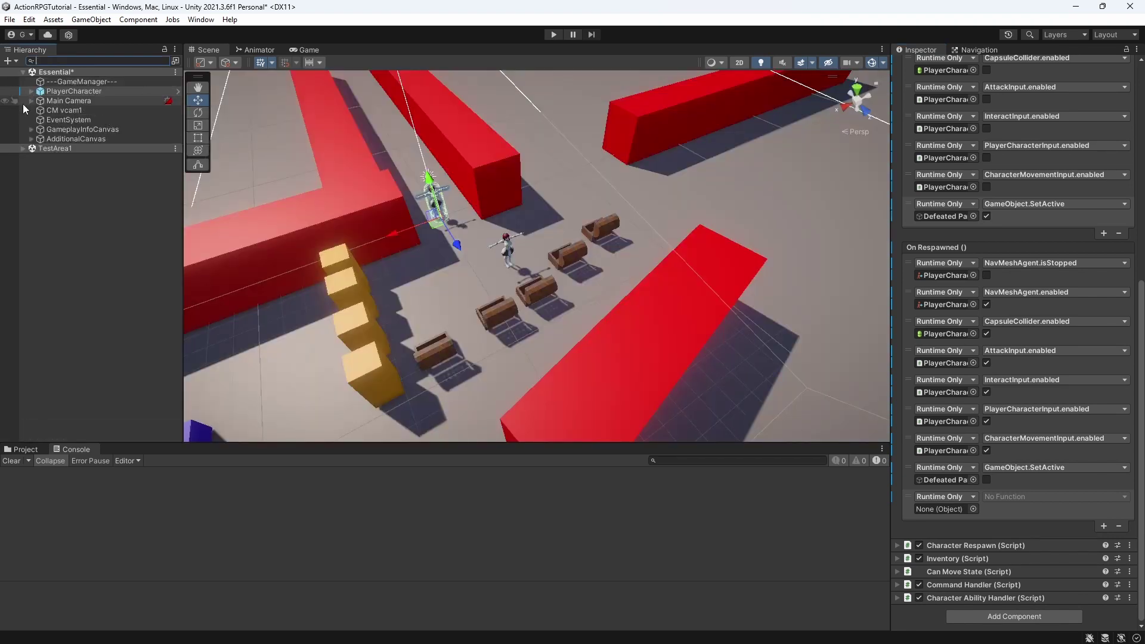
Step: Target PlayerCharacter in the new On Respawned entry, review its functions, and start a Project window search
left_click_drag(69, 90, 951, 509)
left_click(898, 546)
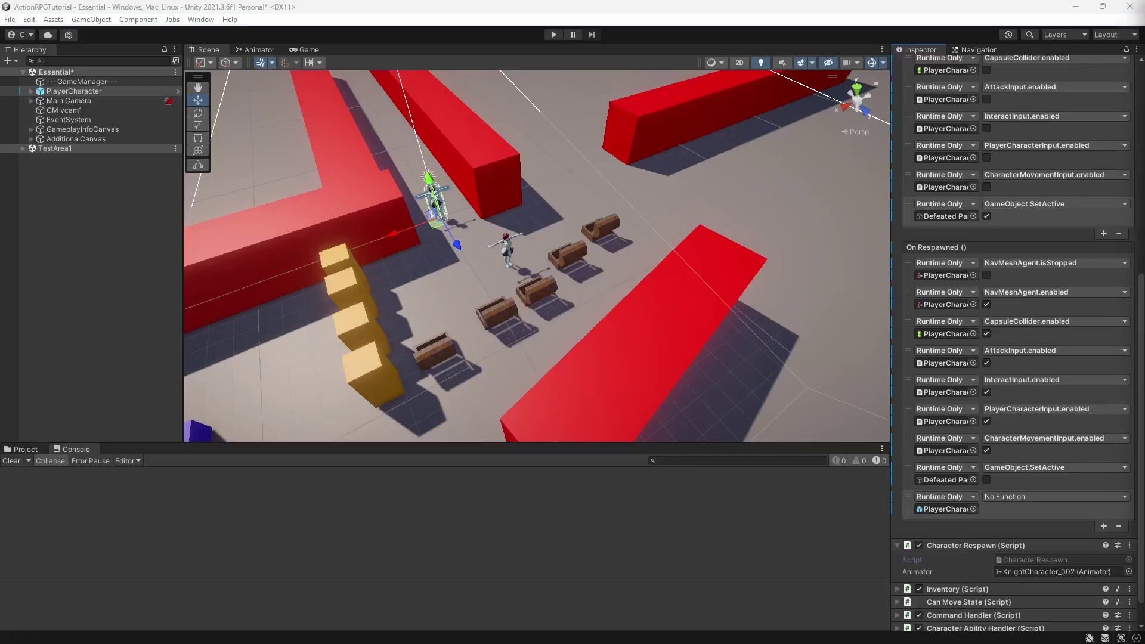
left_click(1024, 498)
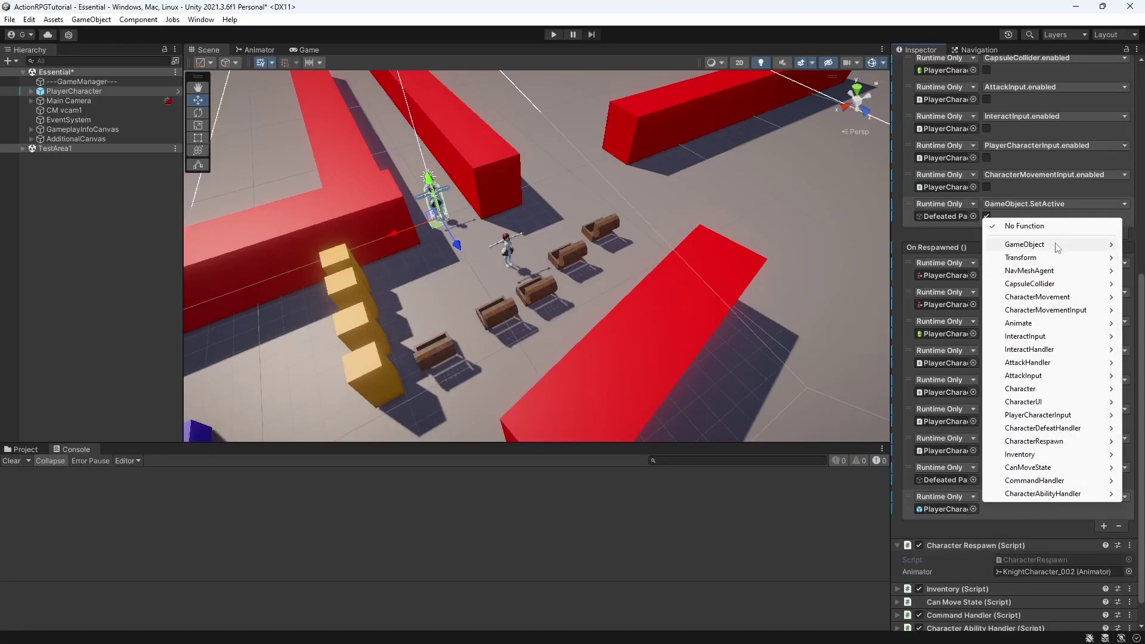
mouse_move(1064, 395)
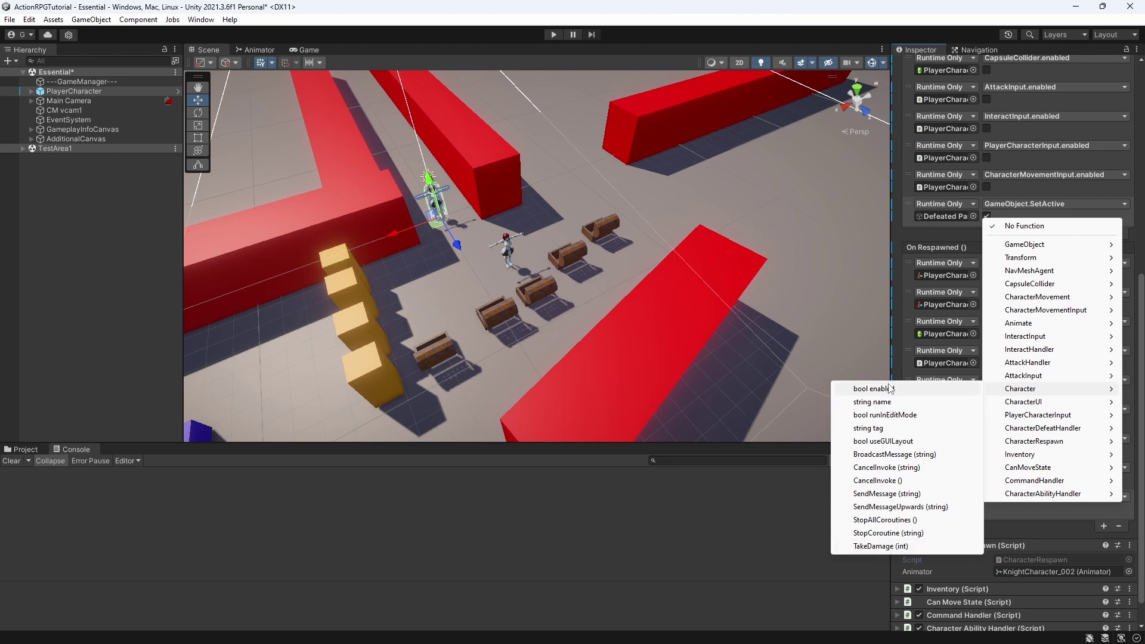
left_click(804, 518)
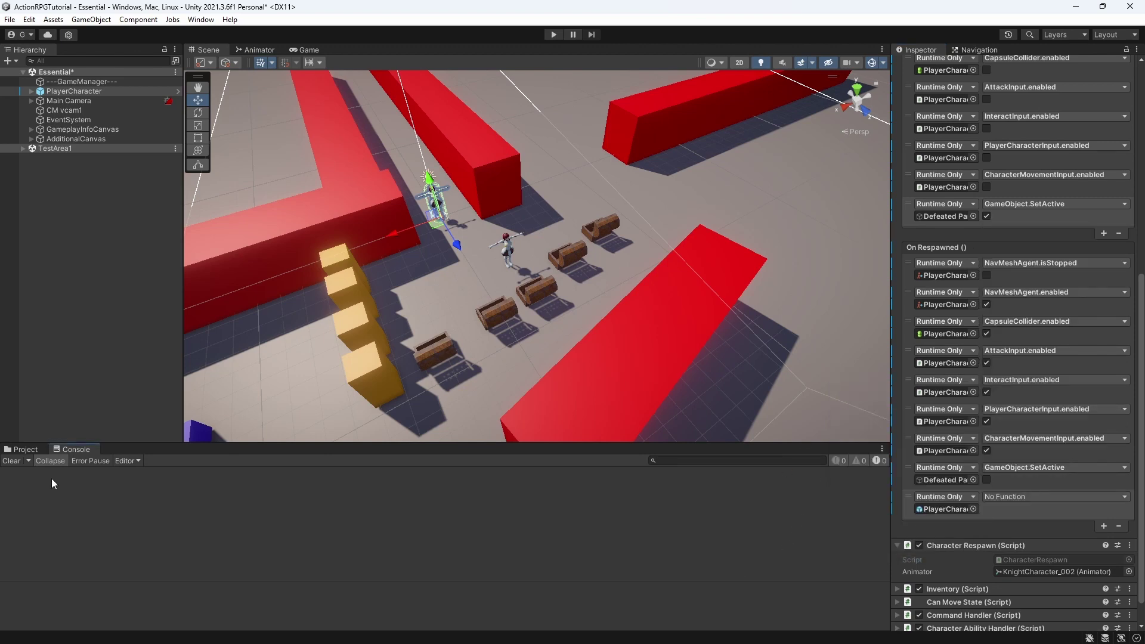
left_click(22, 449)
left_click(736, 463)
Step: Open Character.cs, change Restore() from internal to public, save, and return to Unity
type("Character")
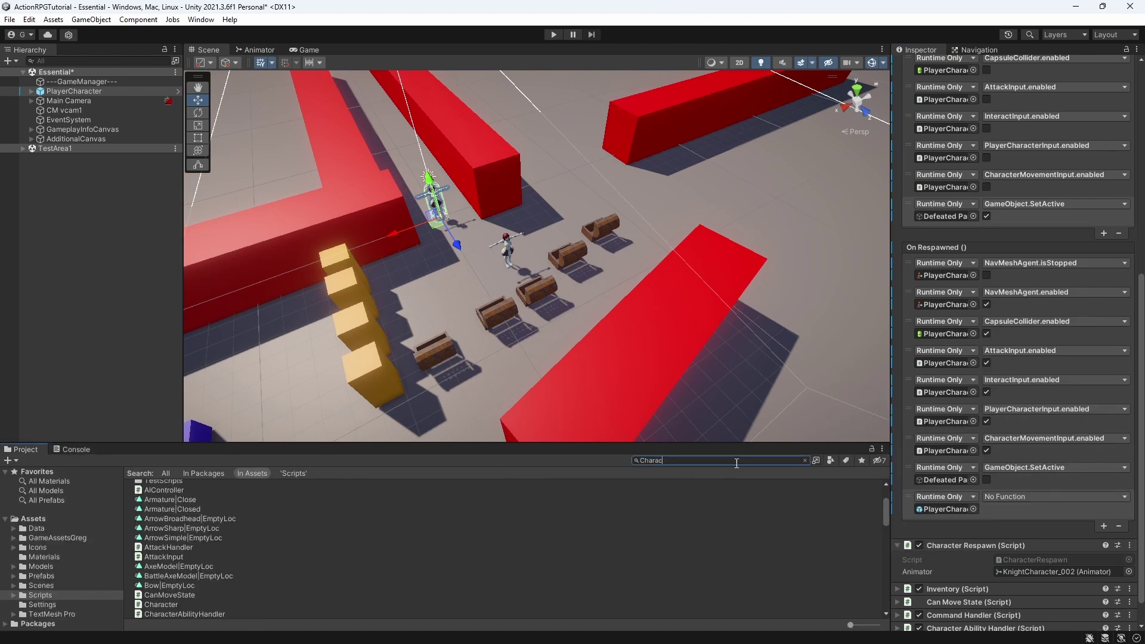
double_click(171, 485)
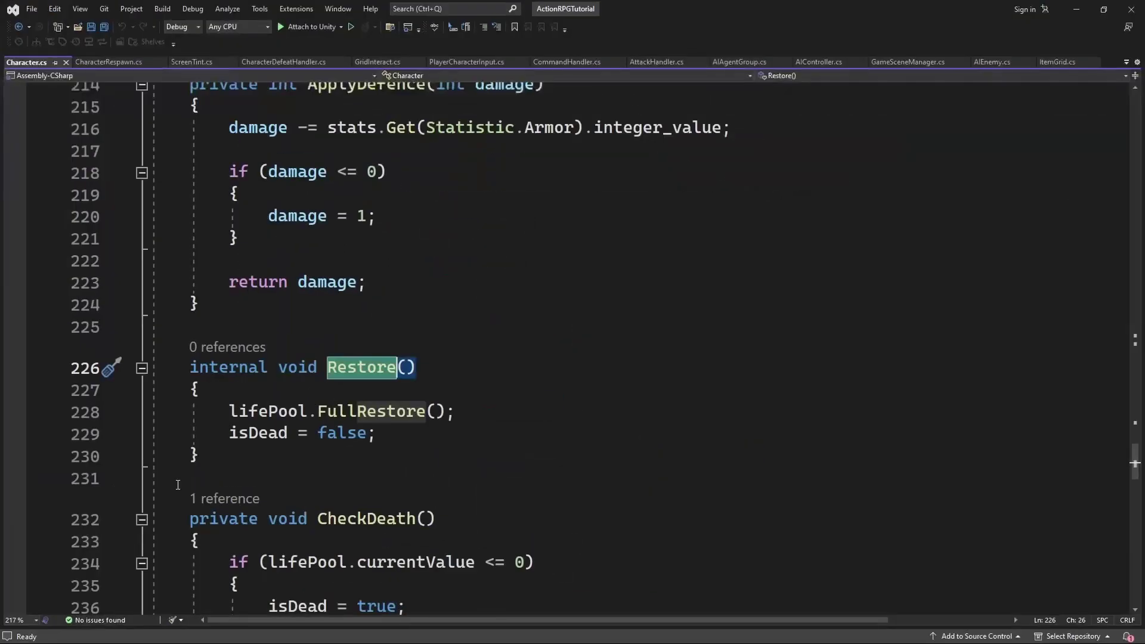
left_click(412, 478)
left_click_drag(378, 432, 358, 327)
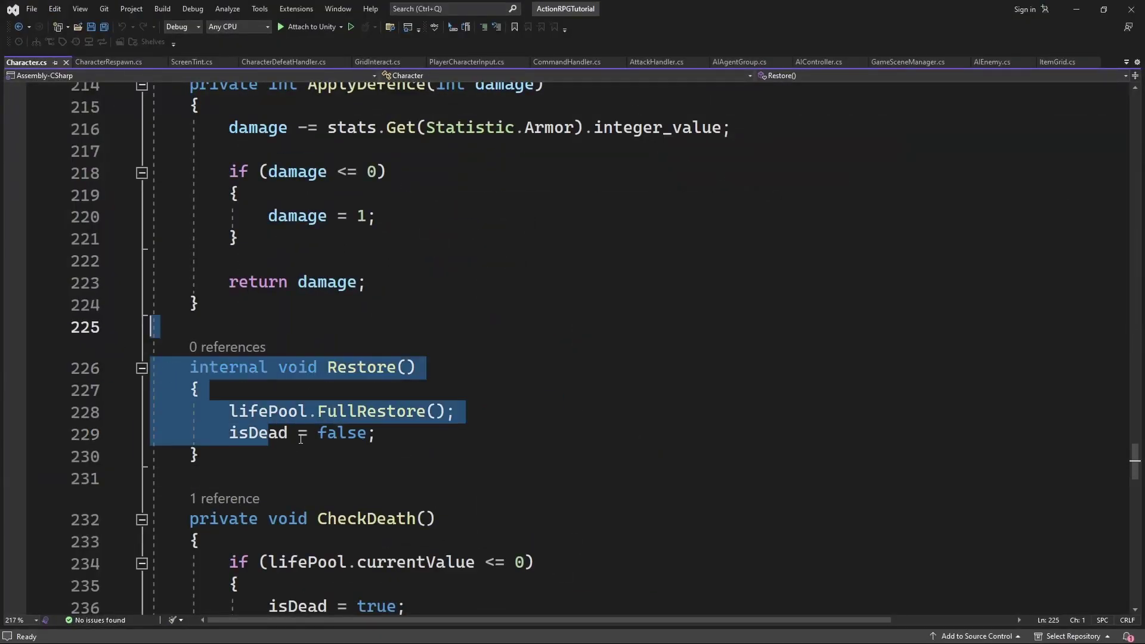
left_click(362, 452)
double_click(239, 368)
type("public")
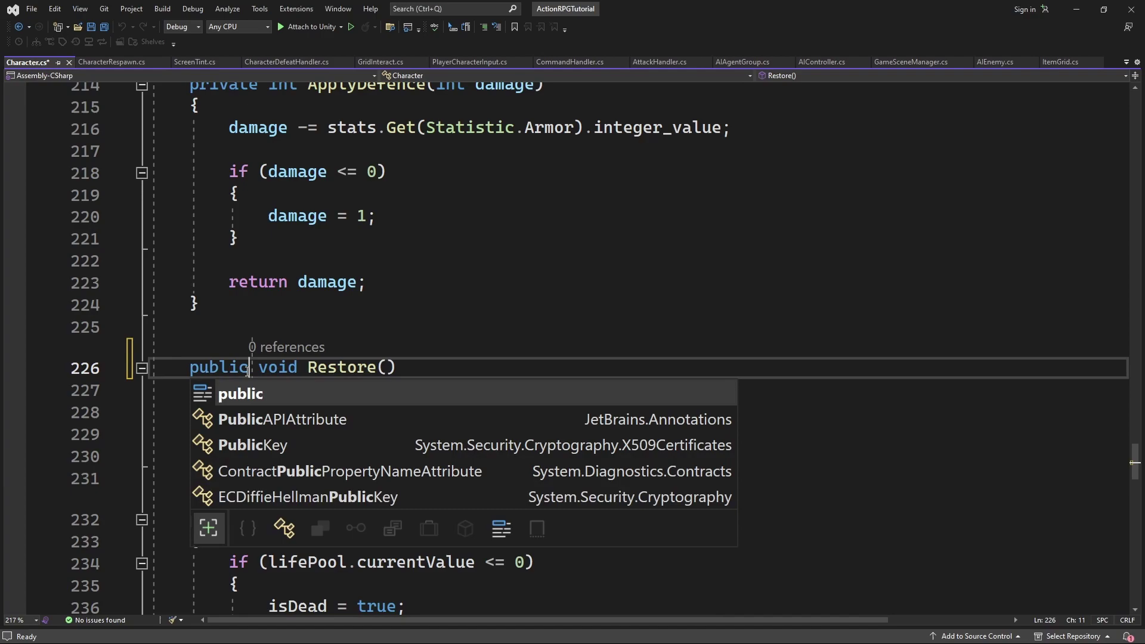
key("ctrl+s")
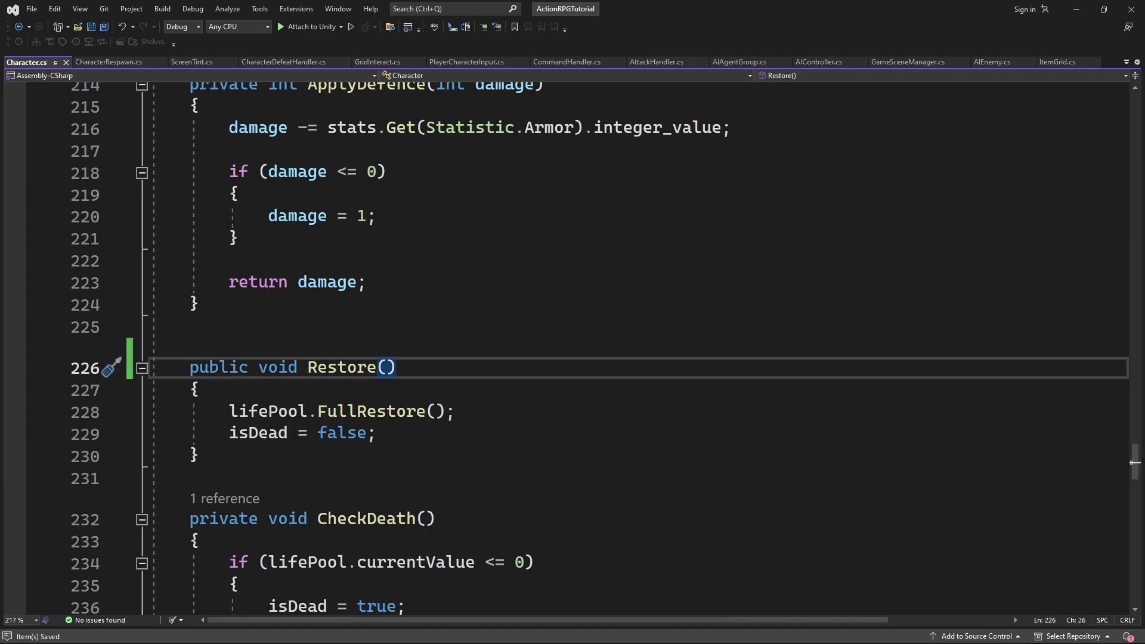
key("alt+Tab")
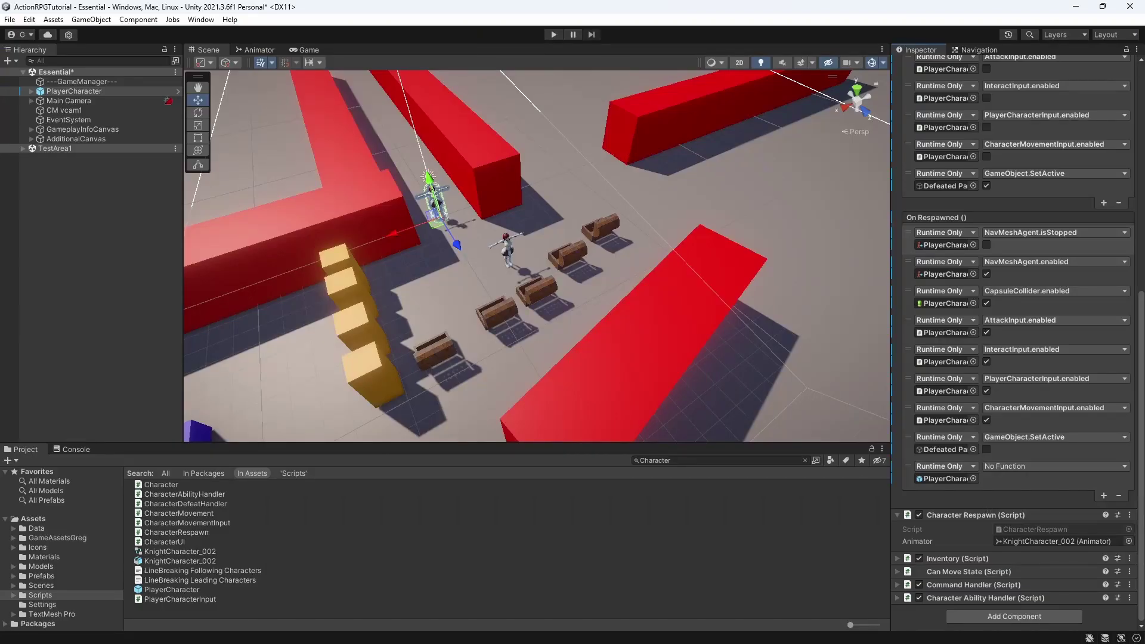
Step: Have the last On Respawned entry call Character.Restore() and enter Play mode
left_click(1005, 467)
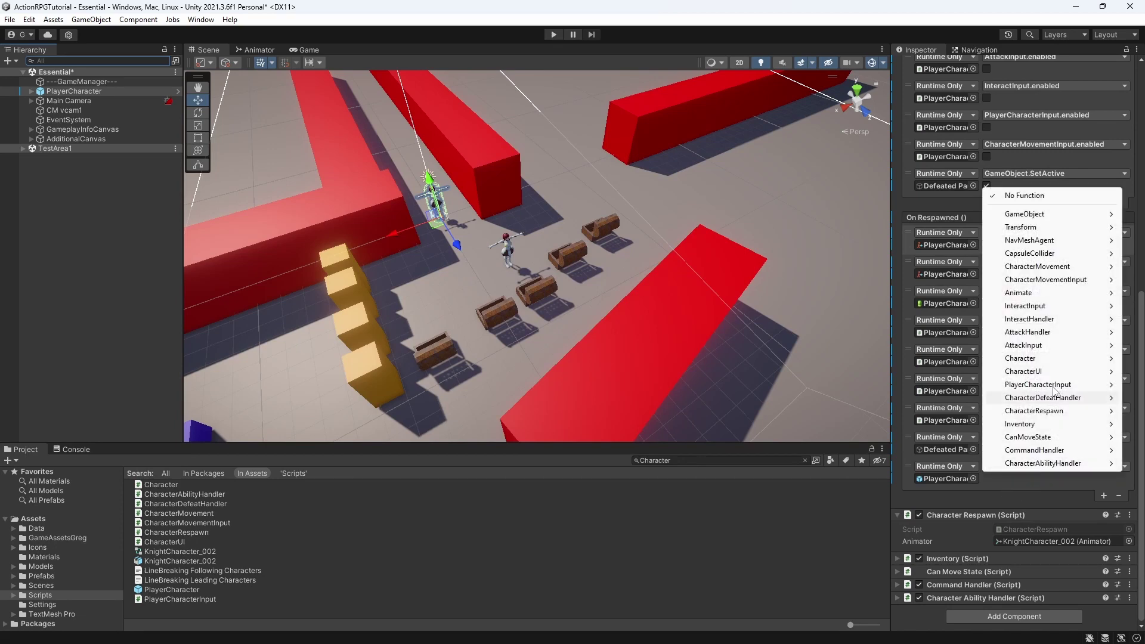
mouse_move(1052, 361)
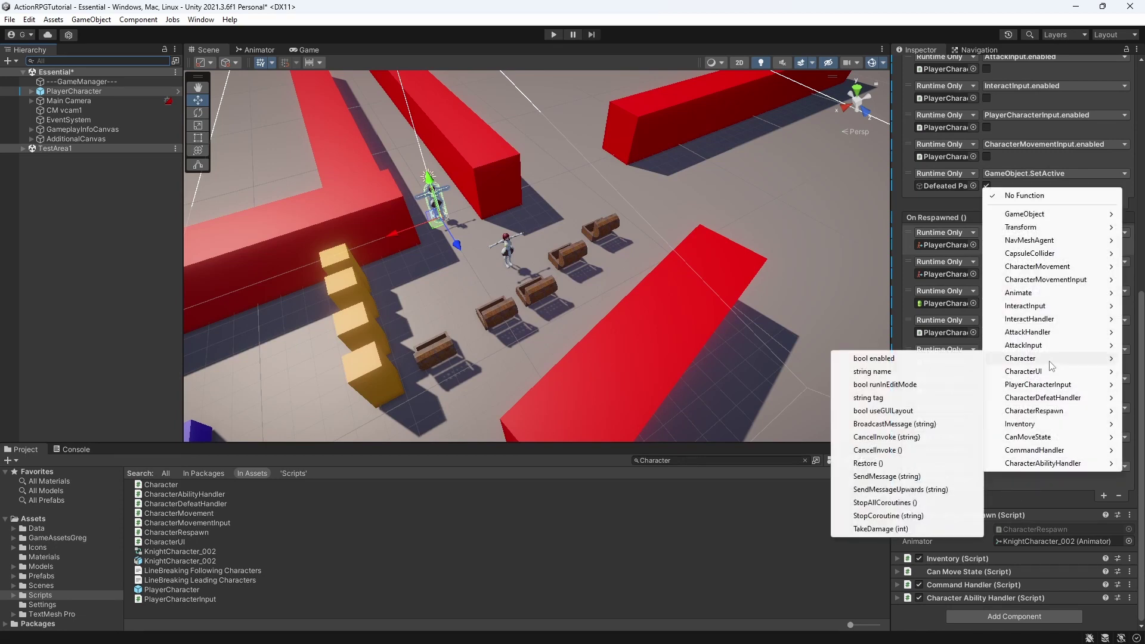
left_click(904, 464)
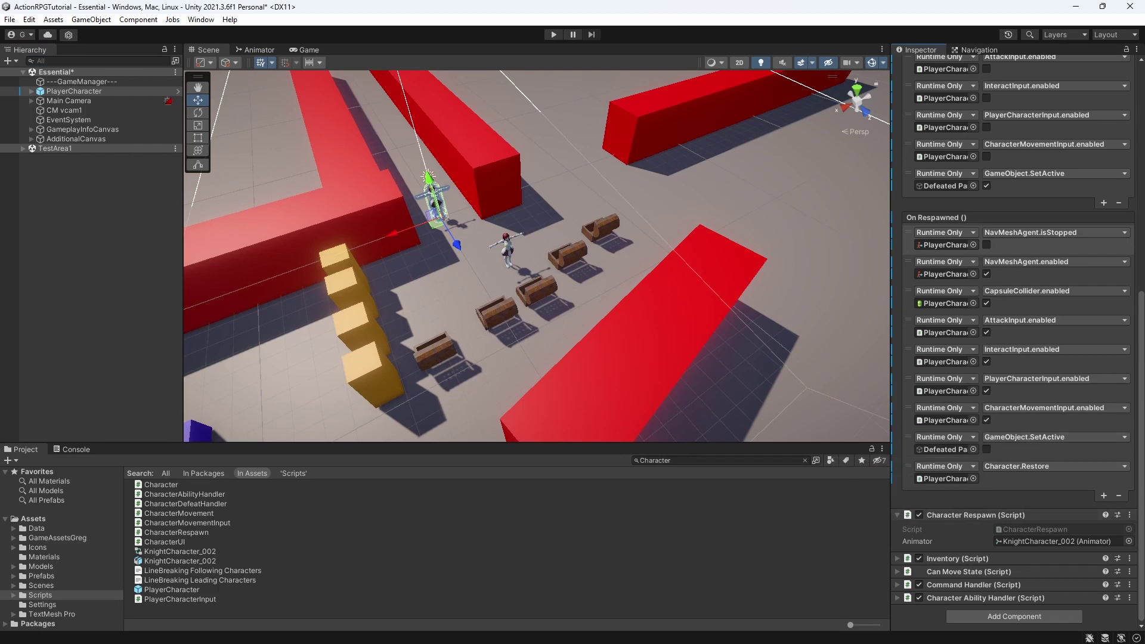
left_click(555, 34)
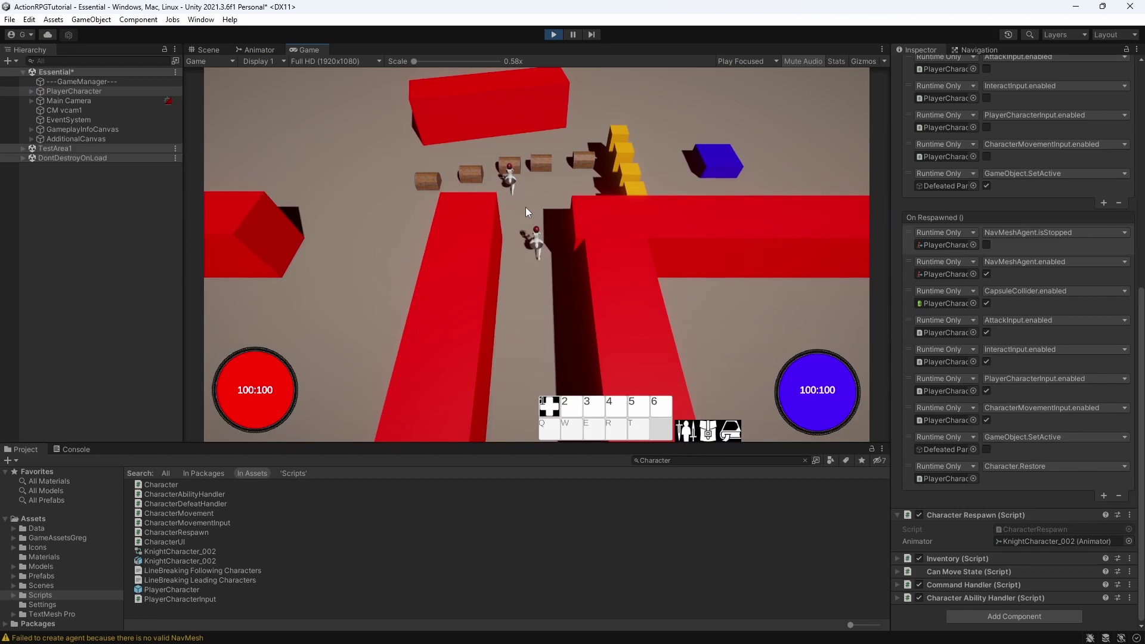
Step: During play, check the Console and the player's current health in the Character component
left_click(57, 451)
left_click(24, 449)
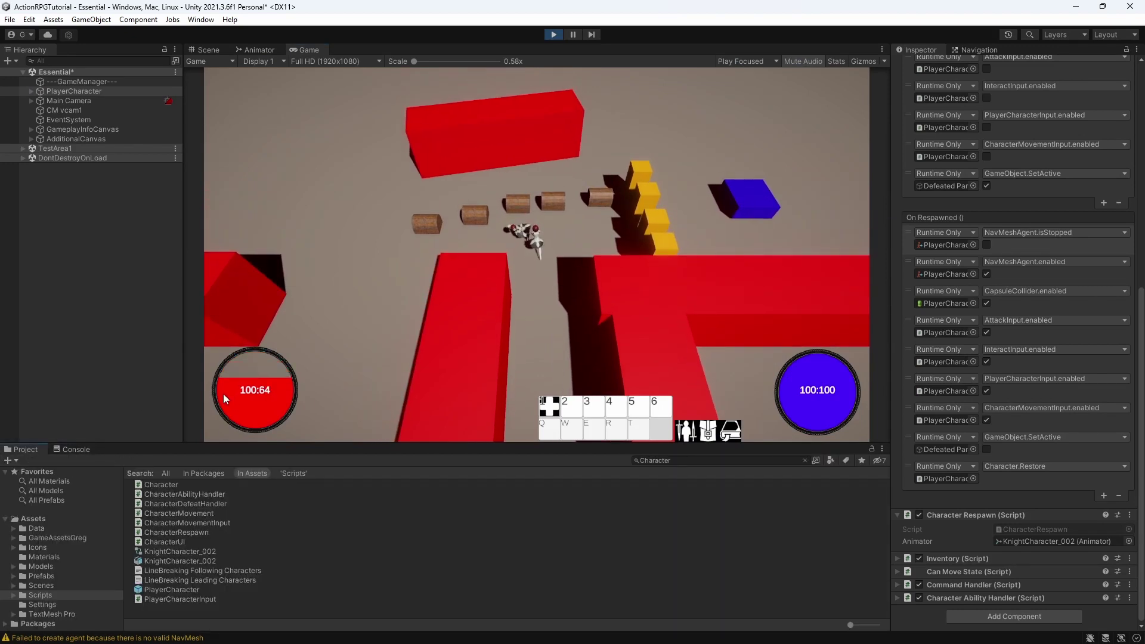
scroll(972, 338, "up", 10)
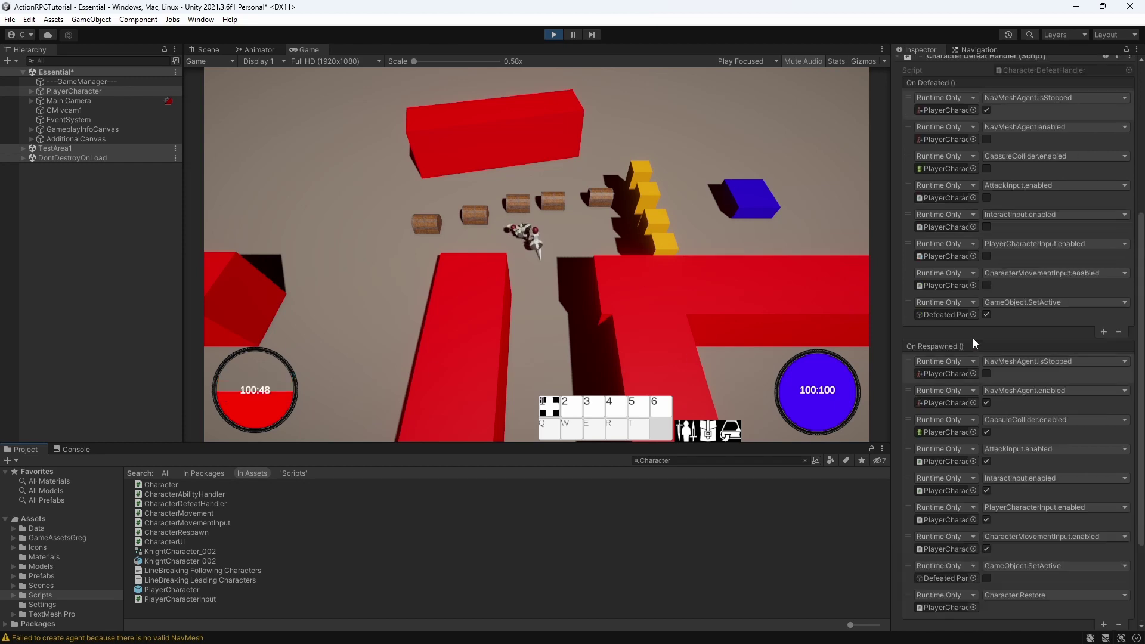
left_click(943, 310)
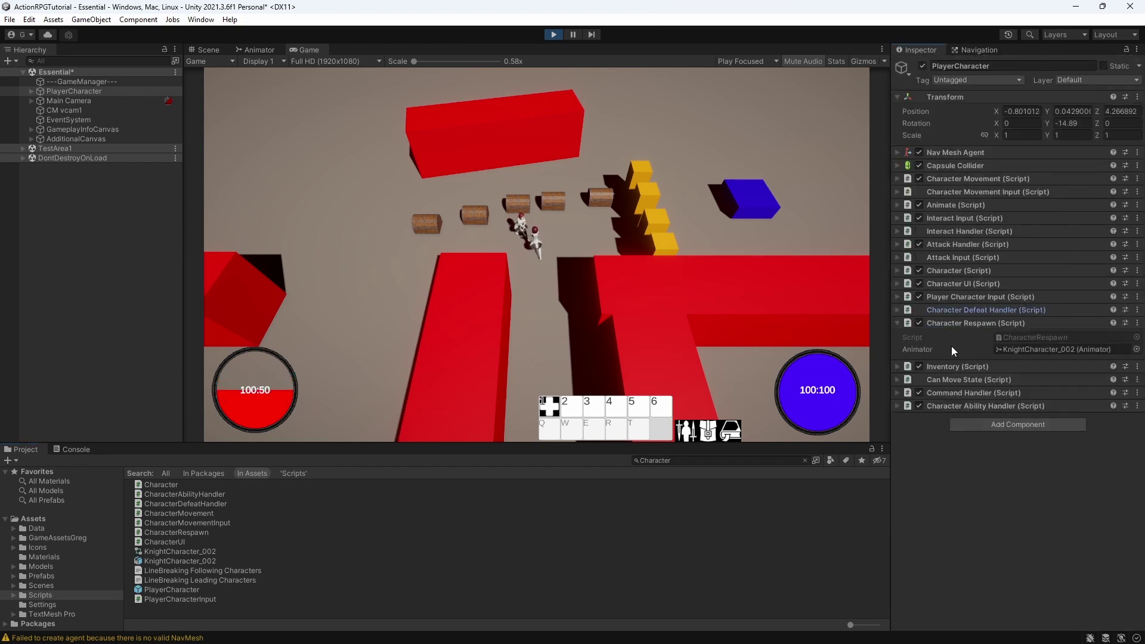
left_click(954, 272)
scroll(917, 343, "down", 5)
scroll(916, 340, "down", 5)
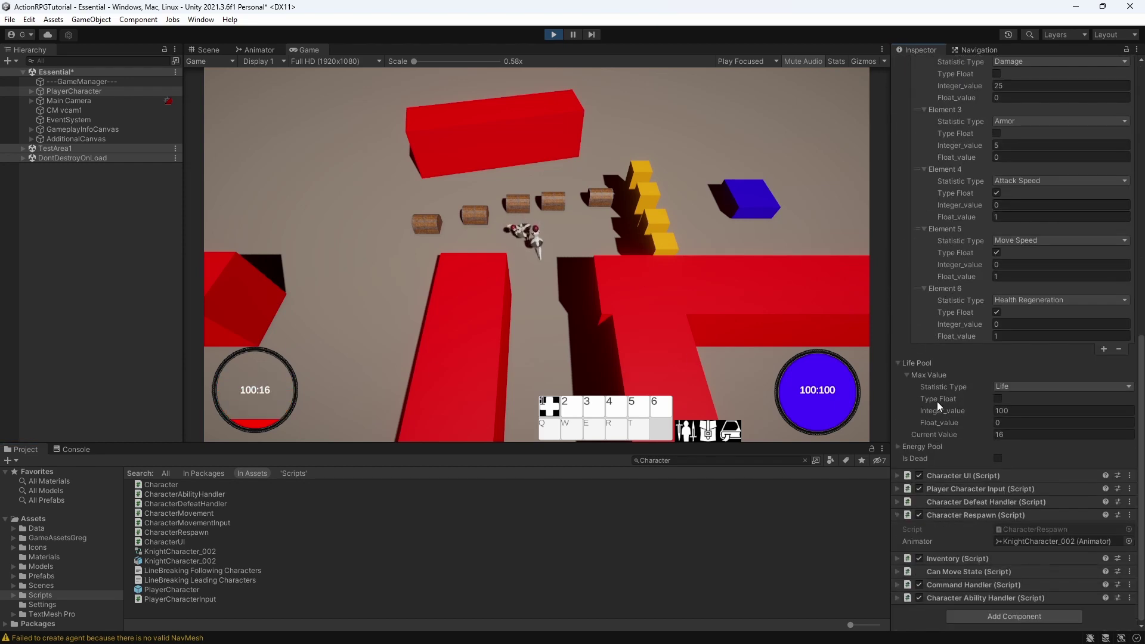
left_click(950, 432)
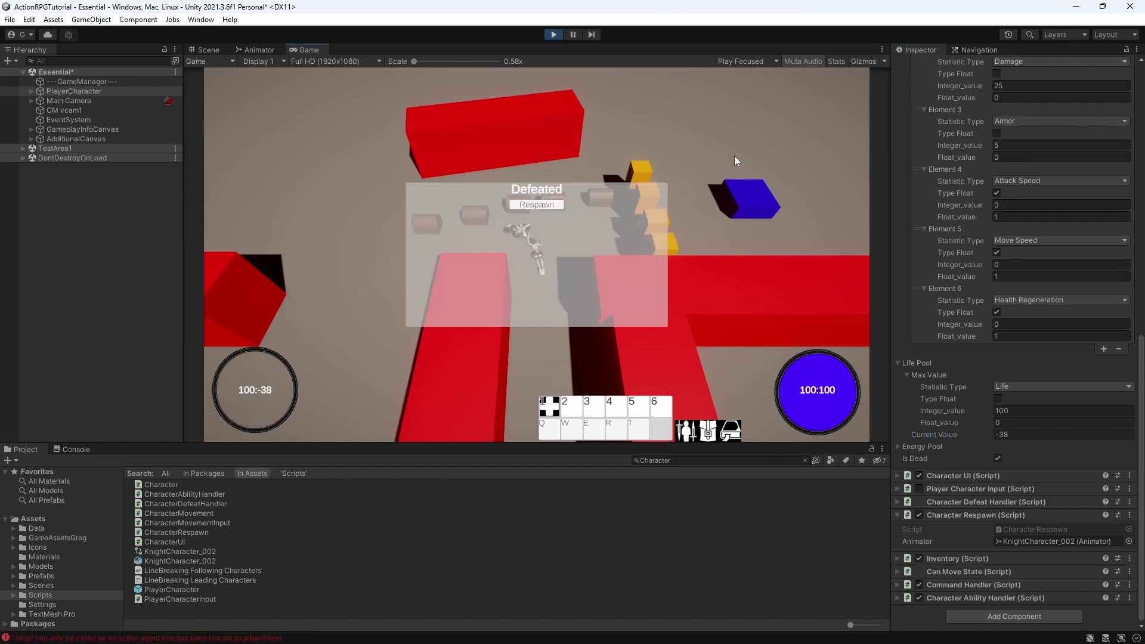
Step: Stop Play mode and inspect the NavMesh Resume error's stack trace in the Console
left_click(554, 34)
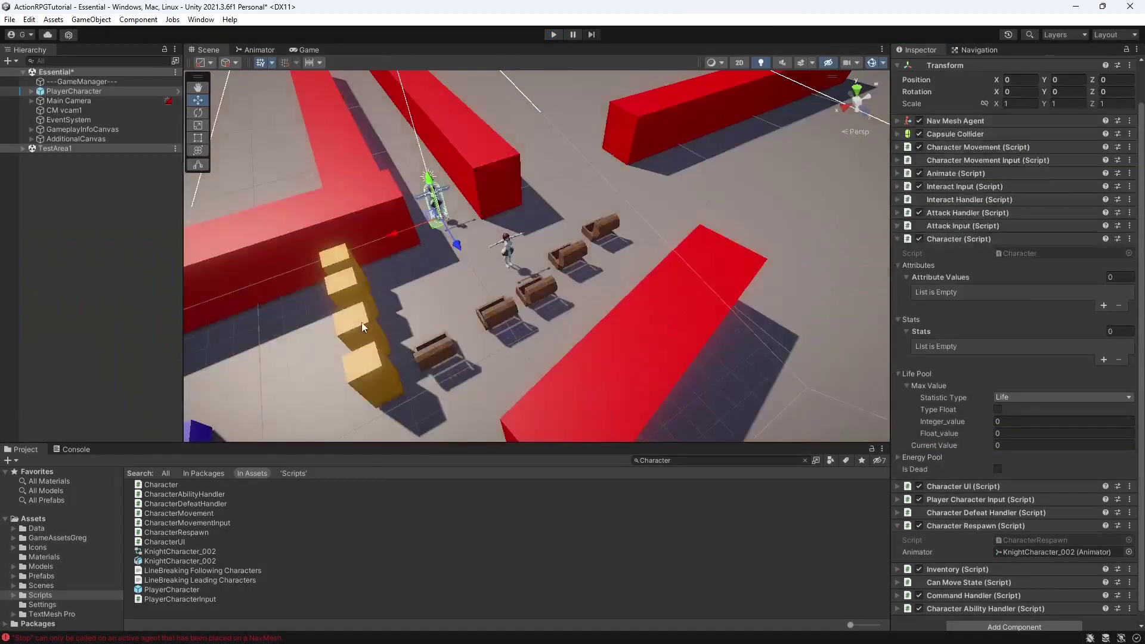
left_click(71, 449)
left_click(95, 505)
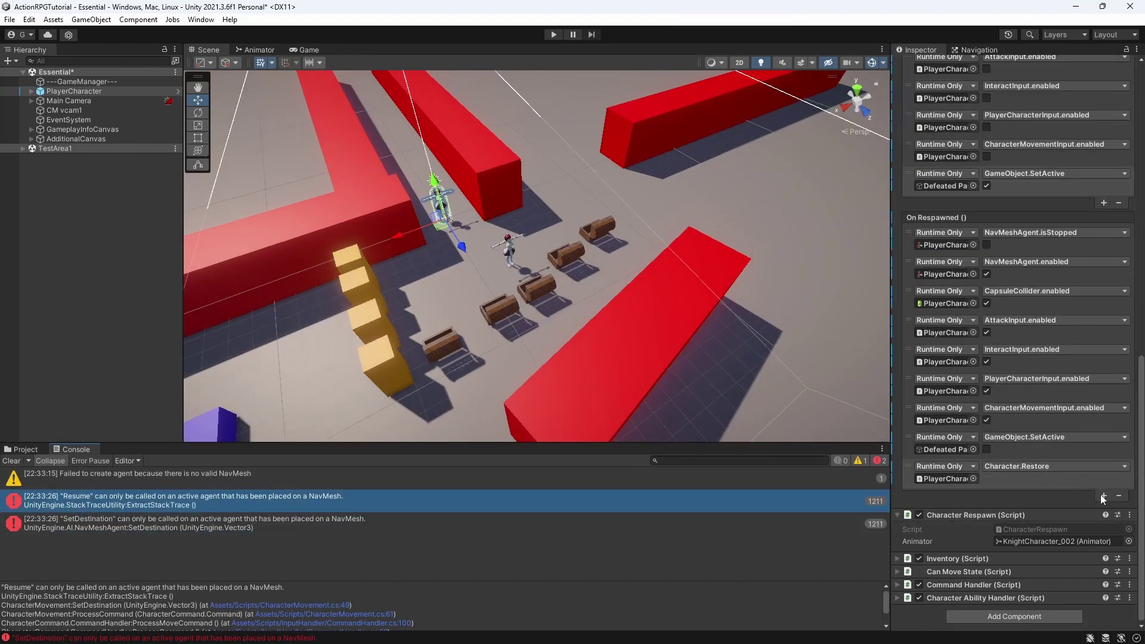
Step: Add PlayerCharacter entries to both events and make On Defeated set CommandHandler.enabled unchecked
left_click(1103, 496)
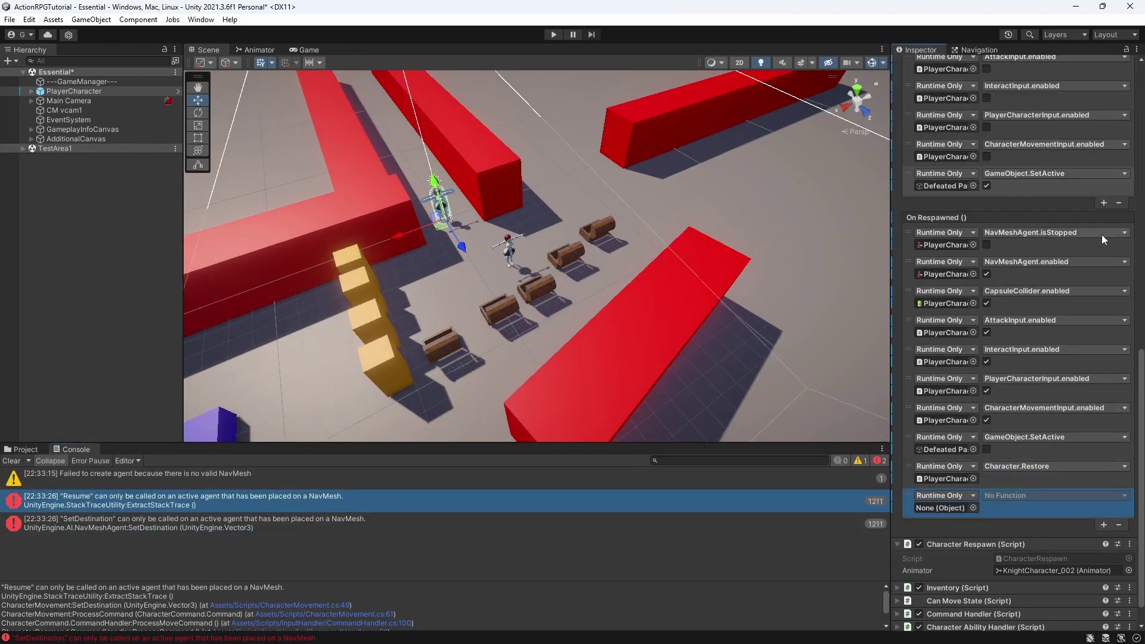
left_click(1100, 232)
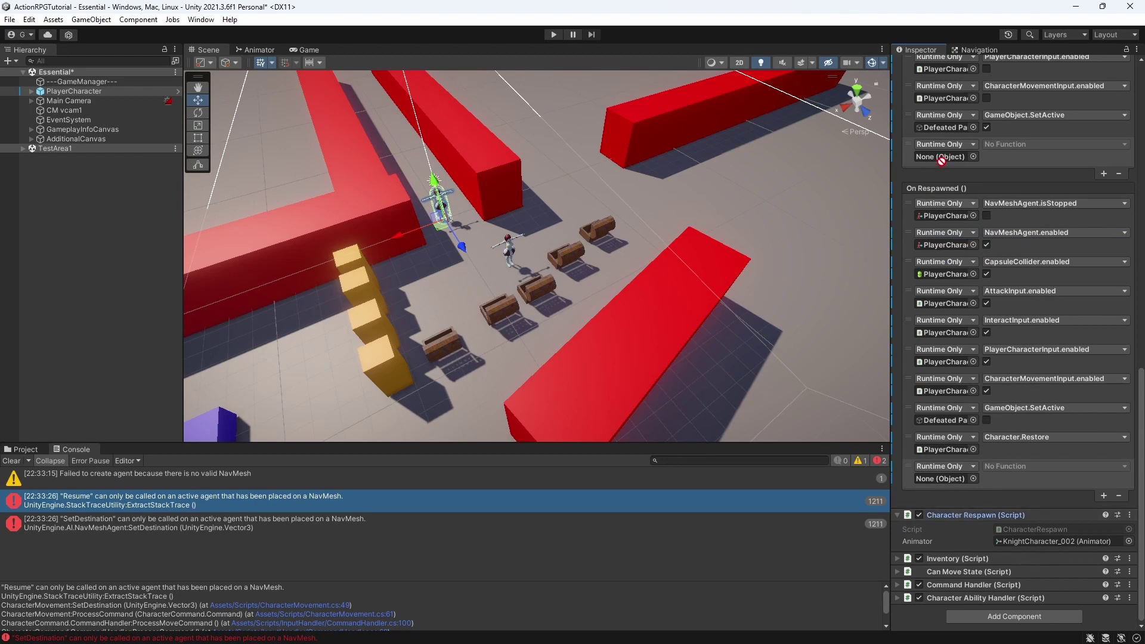
left_click_drag(941, 160, 942, 158)
left_click_drag(943, 157, 948, 478)
left_click(1014, 144)
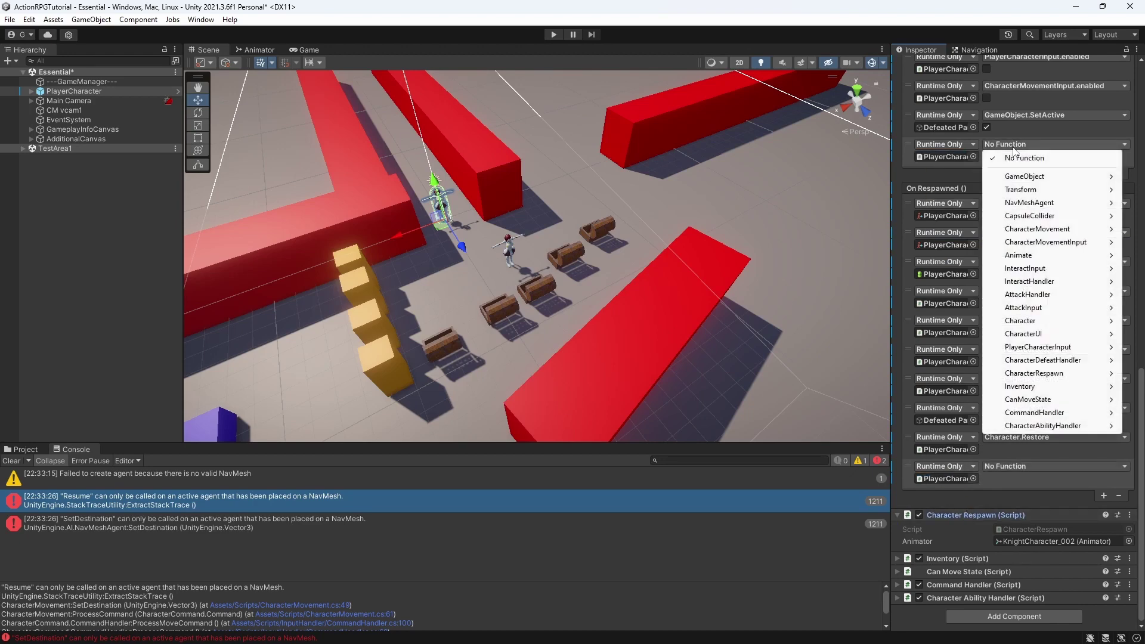
mouse_move(1056, 412)
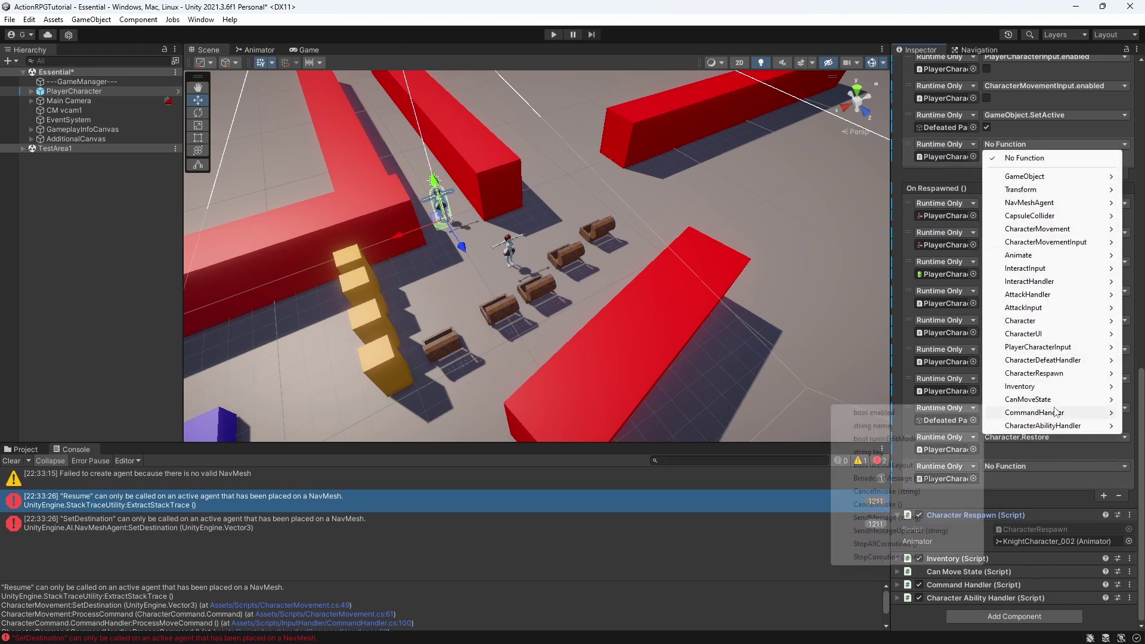
left_click(877, 413)
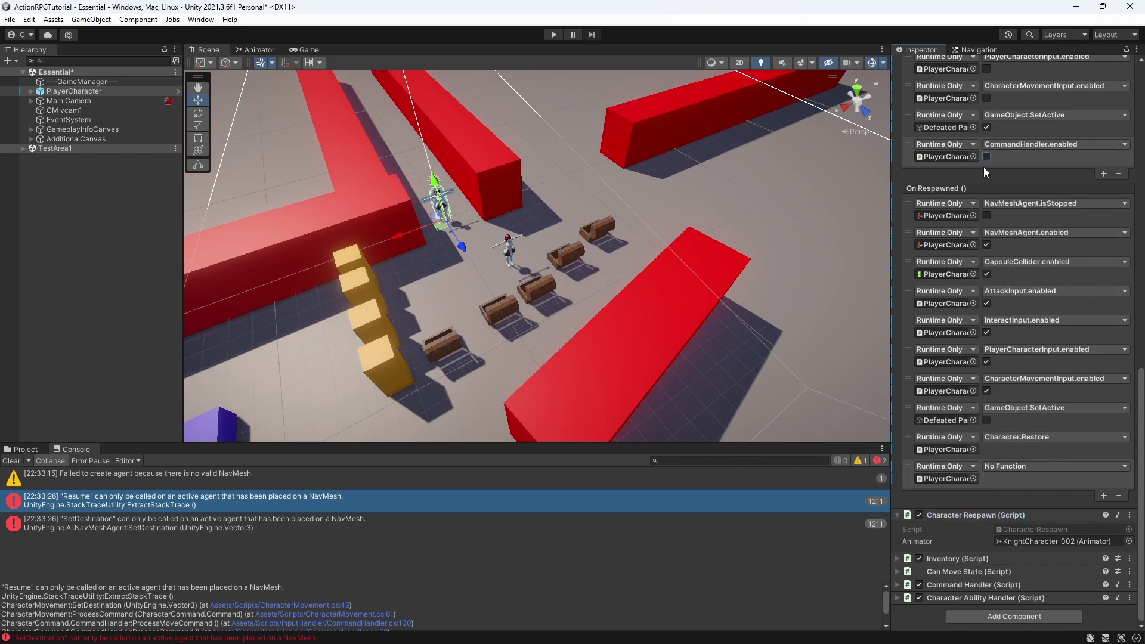
Step: Make On Respawned set CommandHandler.enabled, checked, and start Play mode with Ctrl+P
left_click(1032, 467)
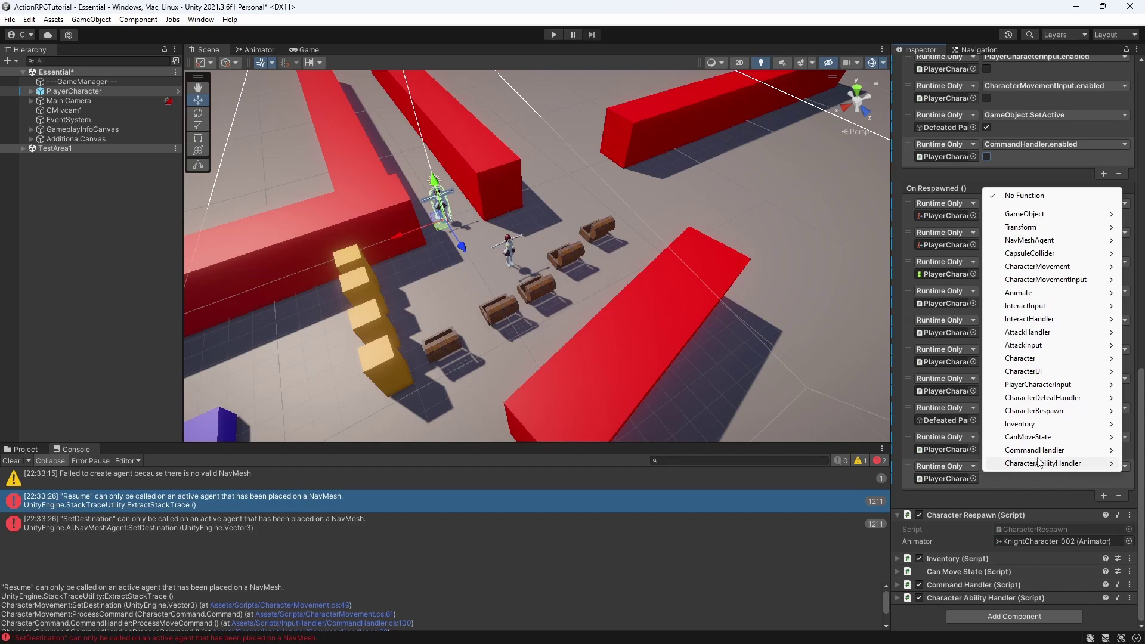
mouse_move(1046, 452)
left_click(900, 451)
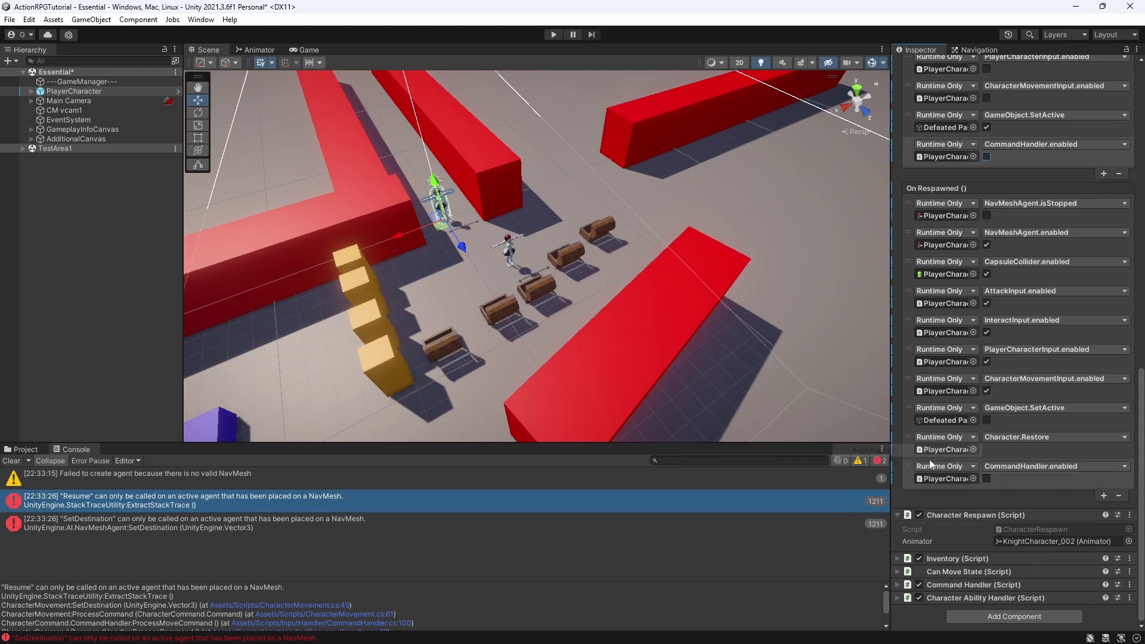
key("ctrl+p")
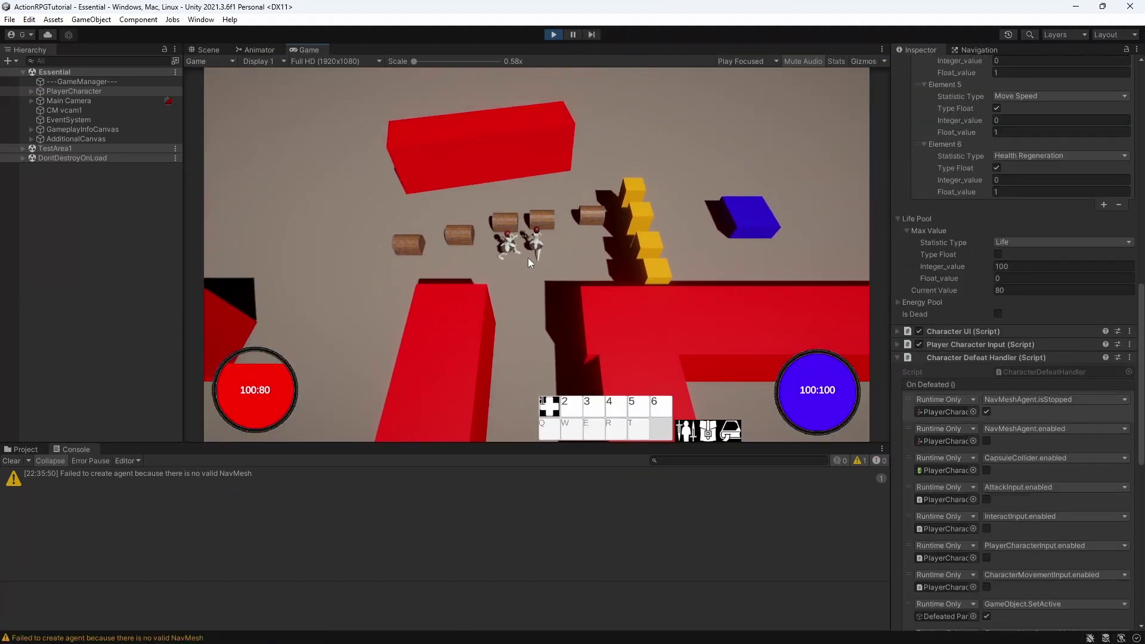
Step: Select PlayerCharacter to check its health, then restart Play mode
left_click(75, 91)
scroll(965, 402, "down", 15)
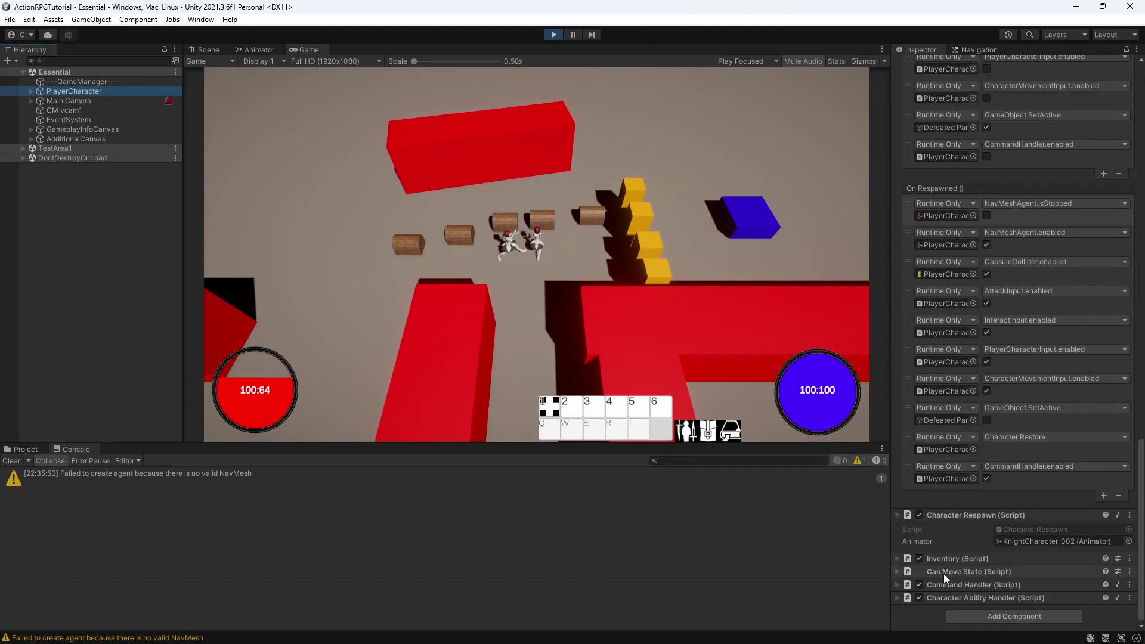
scroll(950, 567, "up", 10)
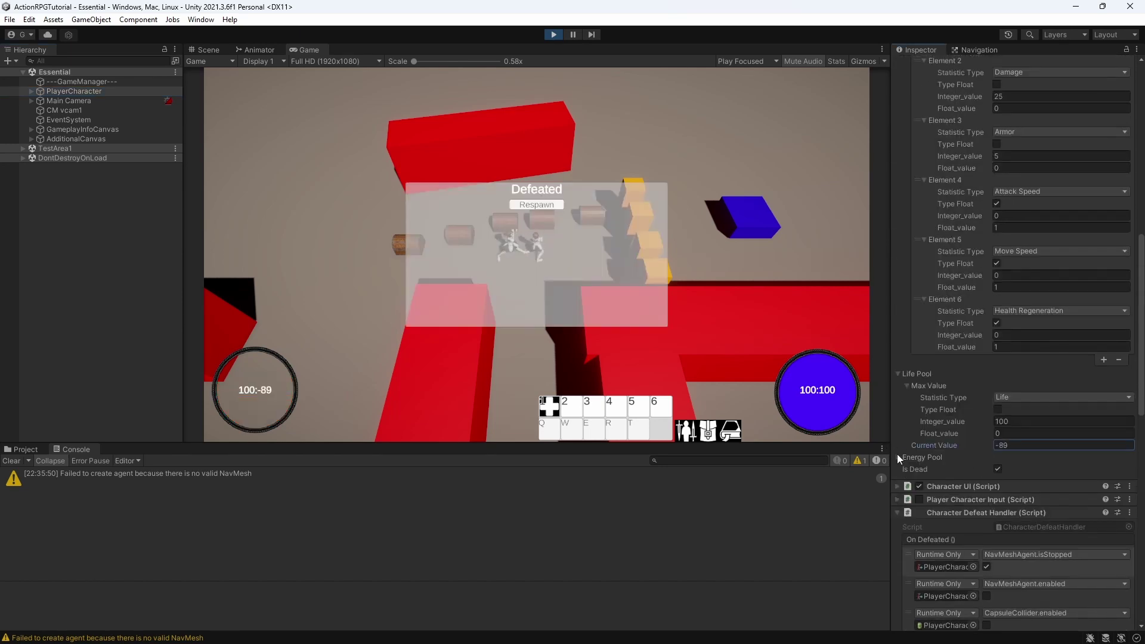
left_click(554, 34)
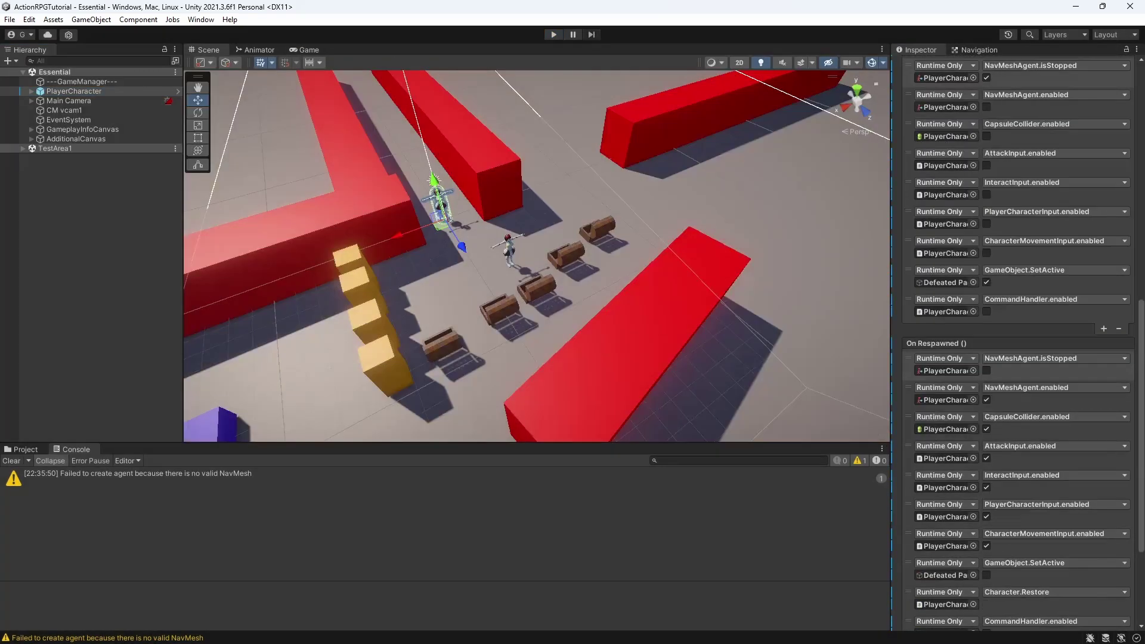
left_click(553, 34)
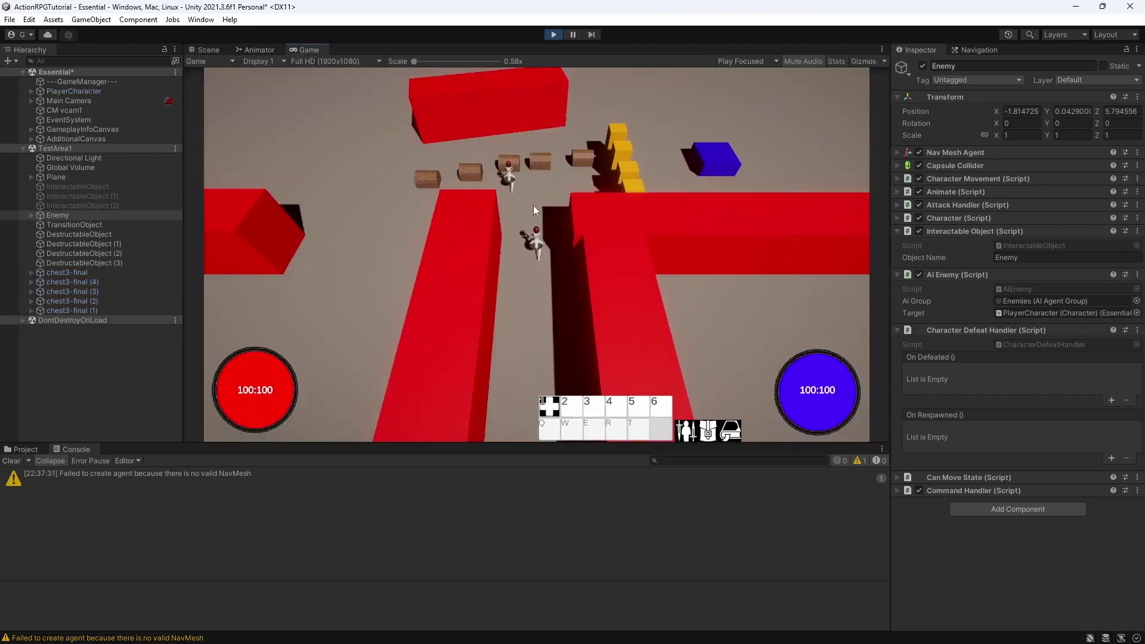
Step: Drag the player's Life Pool Current Value below zero and click Respawn
left_click(106, 93)
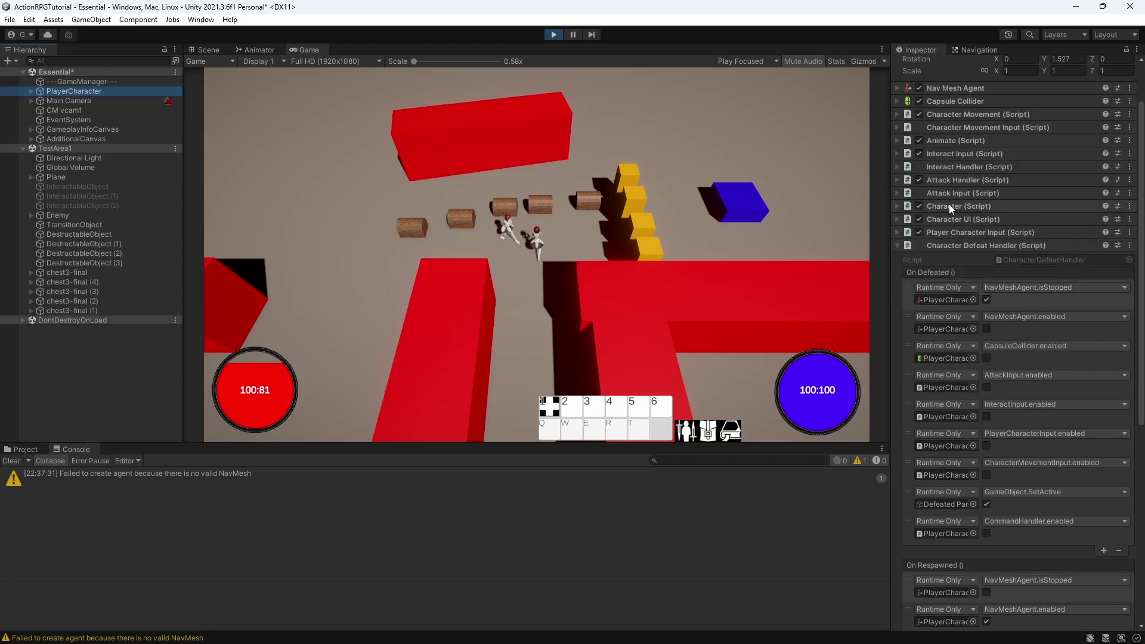
left_click(950, 204)
scroll(986, 356, "down", 3)
scroll(986, 356, "down", 10)
left_click_drag(967, 334, 822, 330)
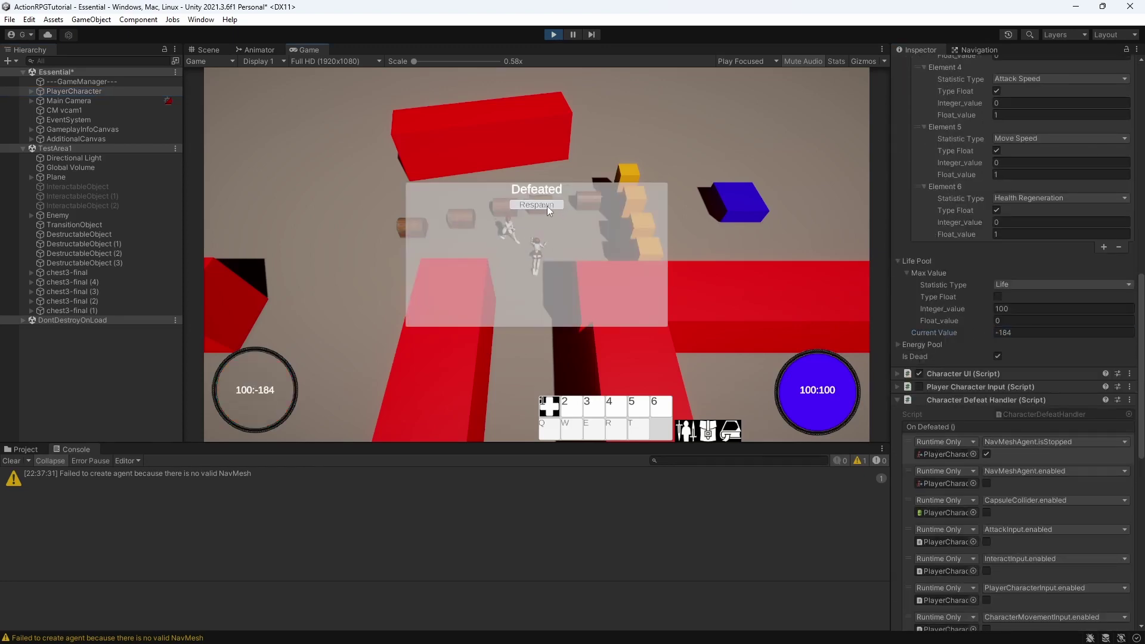
left_click(546, 205)
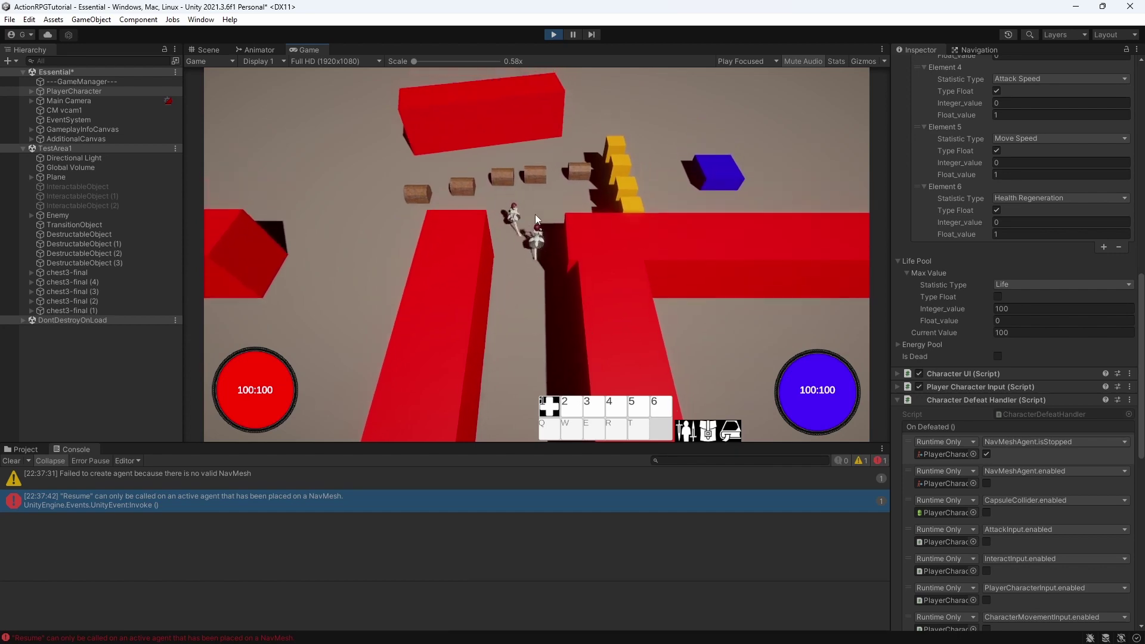
Step: Stop play, review the Resume error, and move NavMeshAgent.enabled above isStopped in On Respawned
left_click(550, 35)
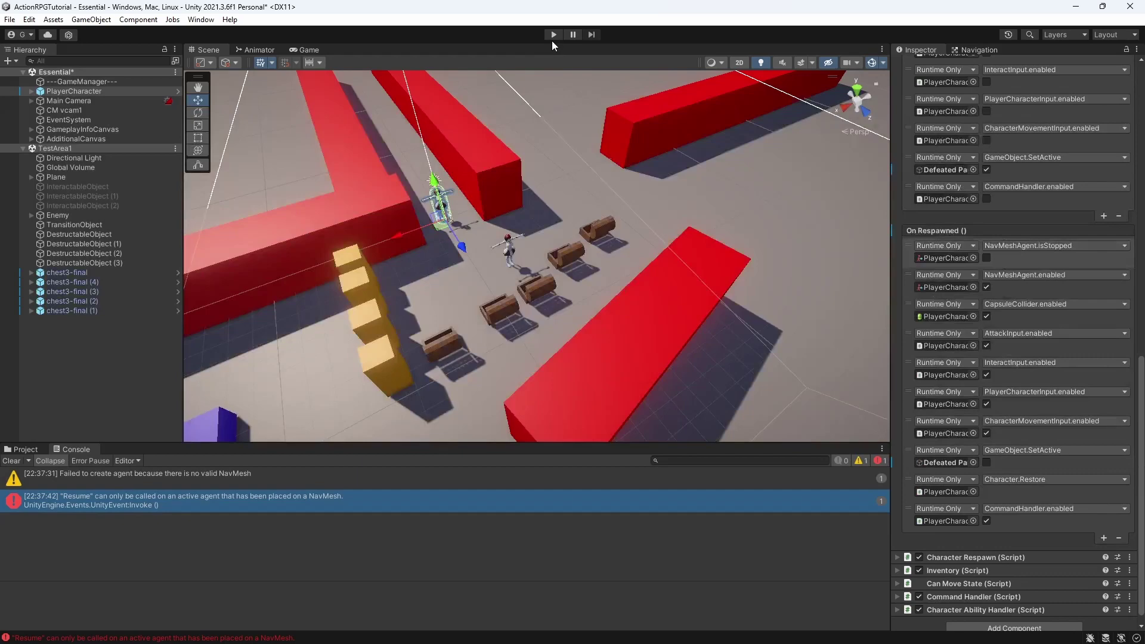
left_click(223, 508)
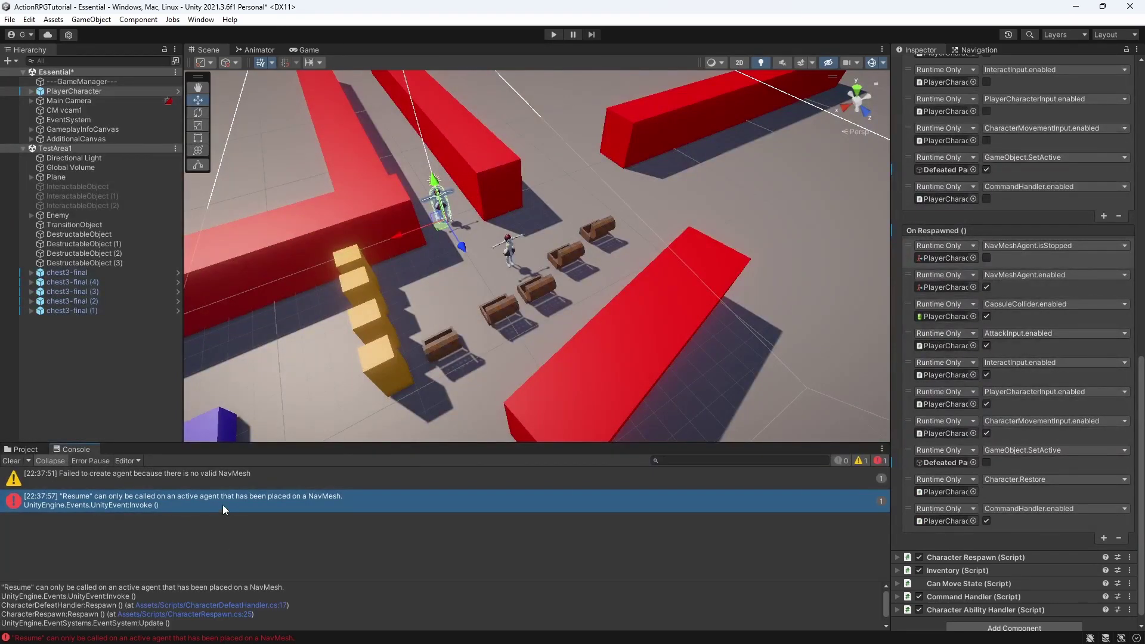
left_click_drag(912, 284, 911, 255)
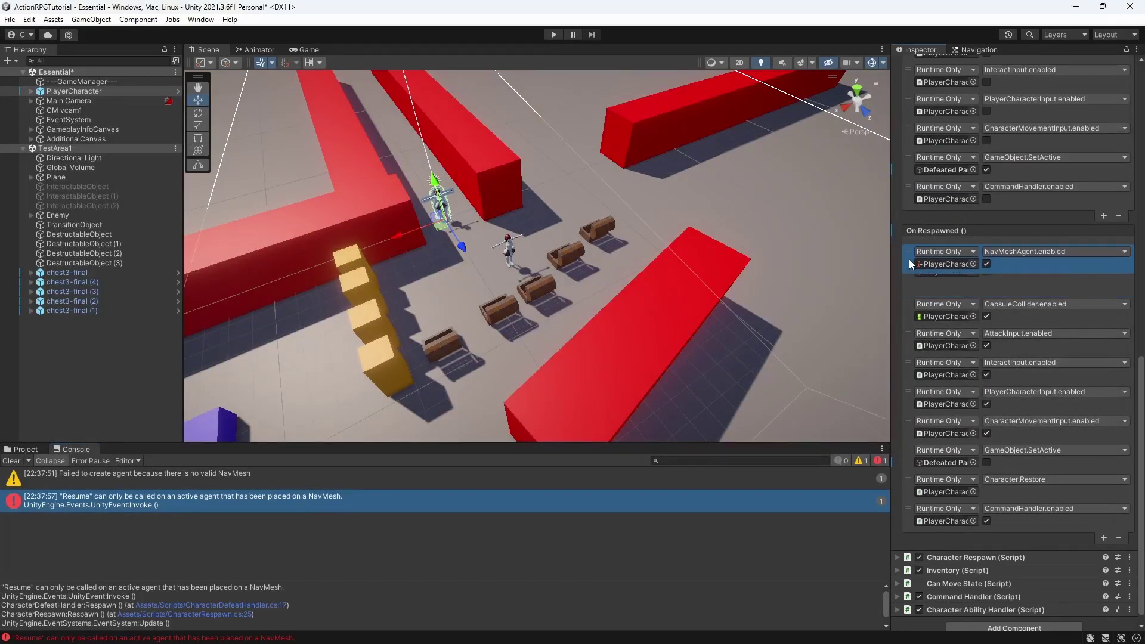
Step: Retest in Play mode: drop current health below zero, respawn, then stop playing
left_click(554, 34)
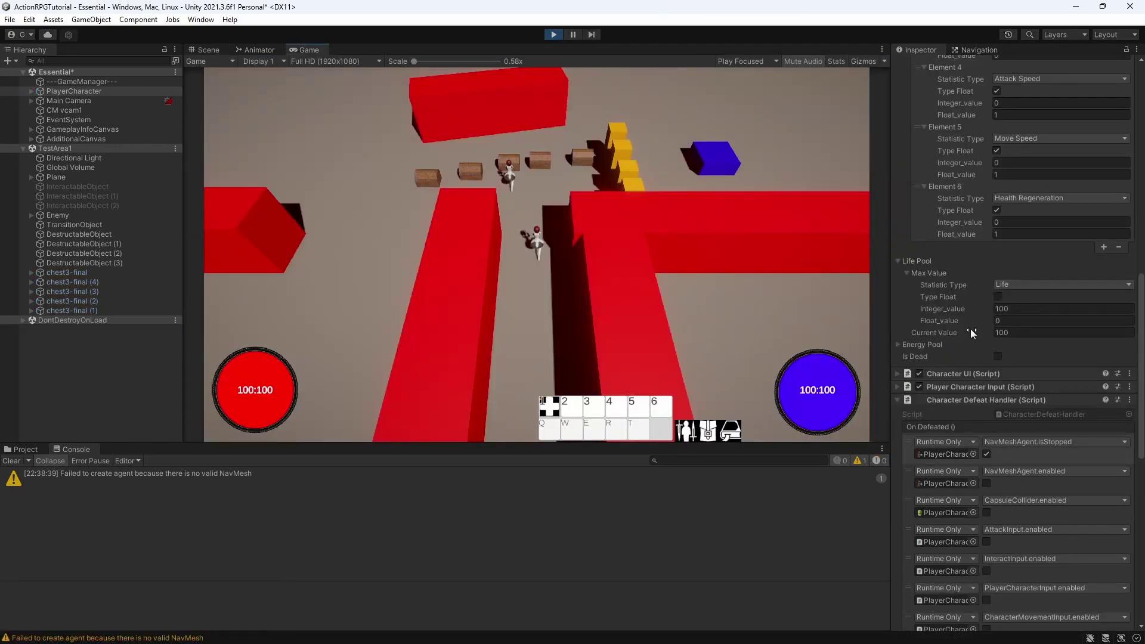
mouse_move(955, 333)
left_mouse_down()
mouse_move(909, 334)
mouse_move(972, 327)
mouse_move(924, 317)
left_mouse_up()
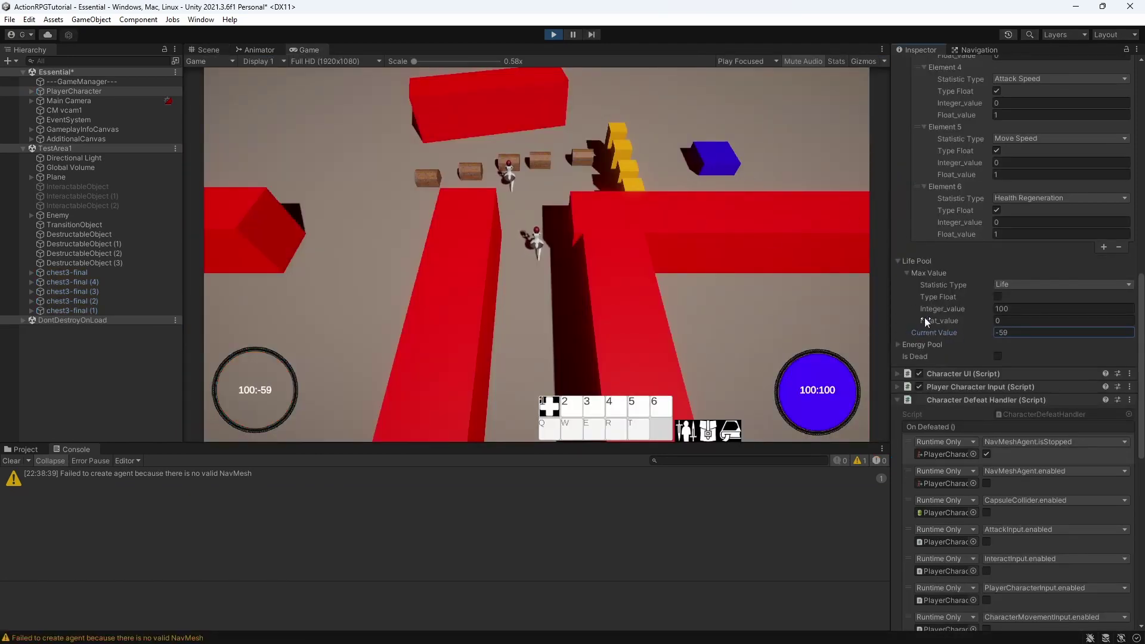
left_click(536, 204)
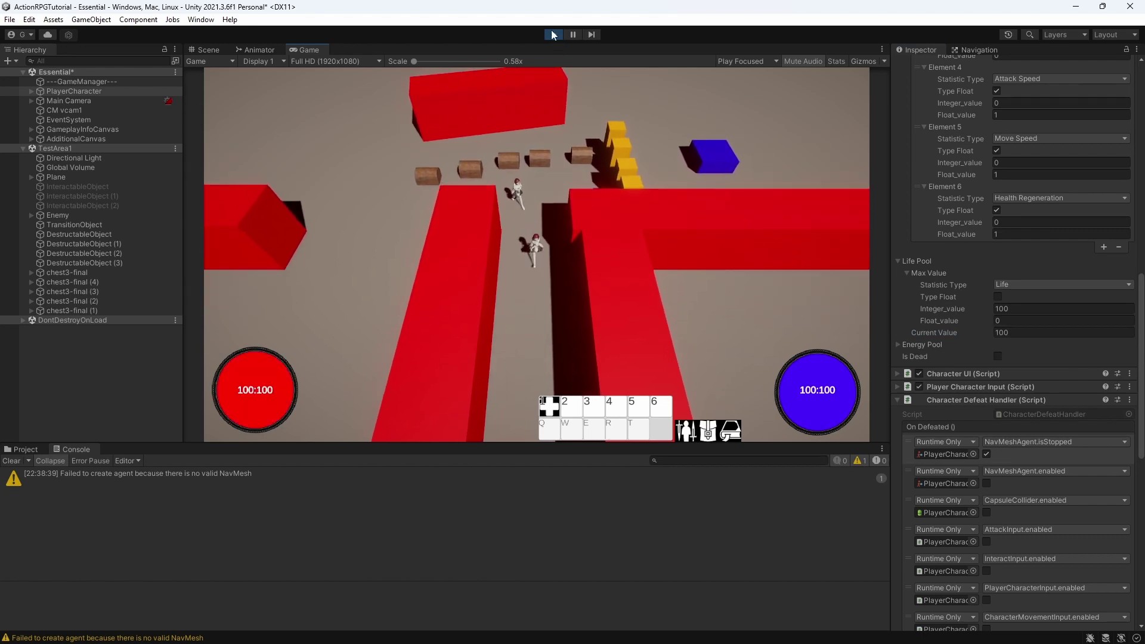
key("ctrl+p")
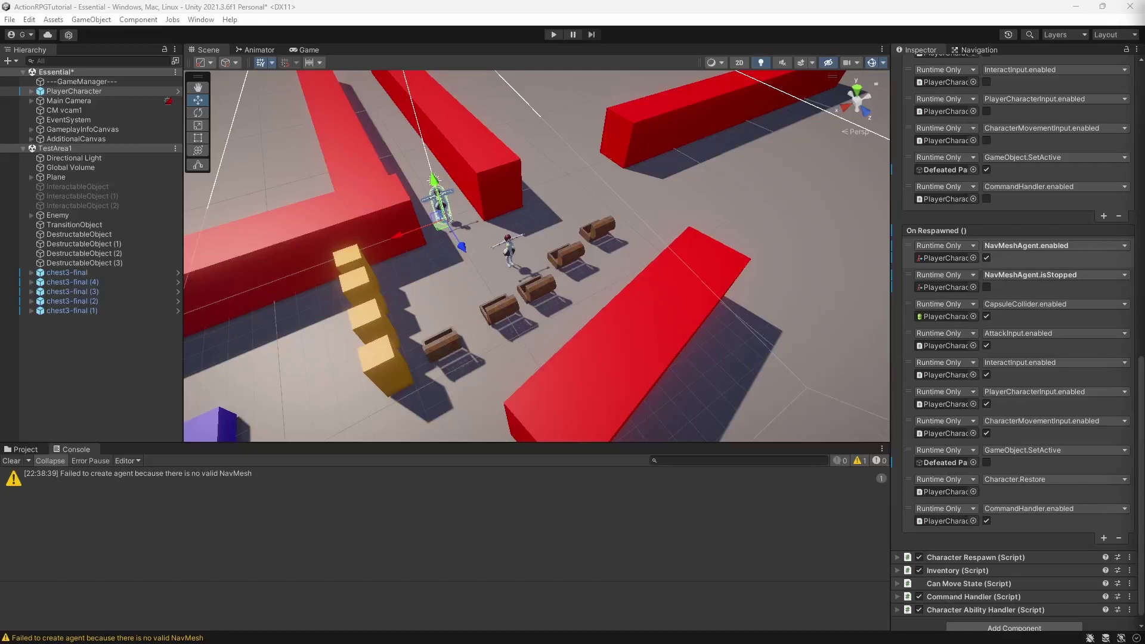
Step: Collapse the Character, Interactable Object and AI Enemy components in the Enemy's Inspector
right_click(110, 215)
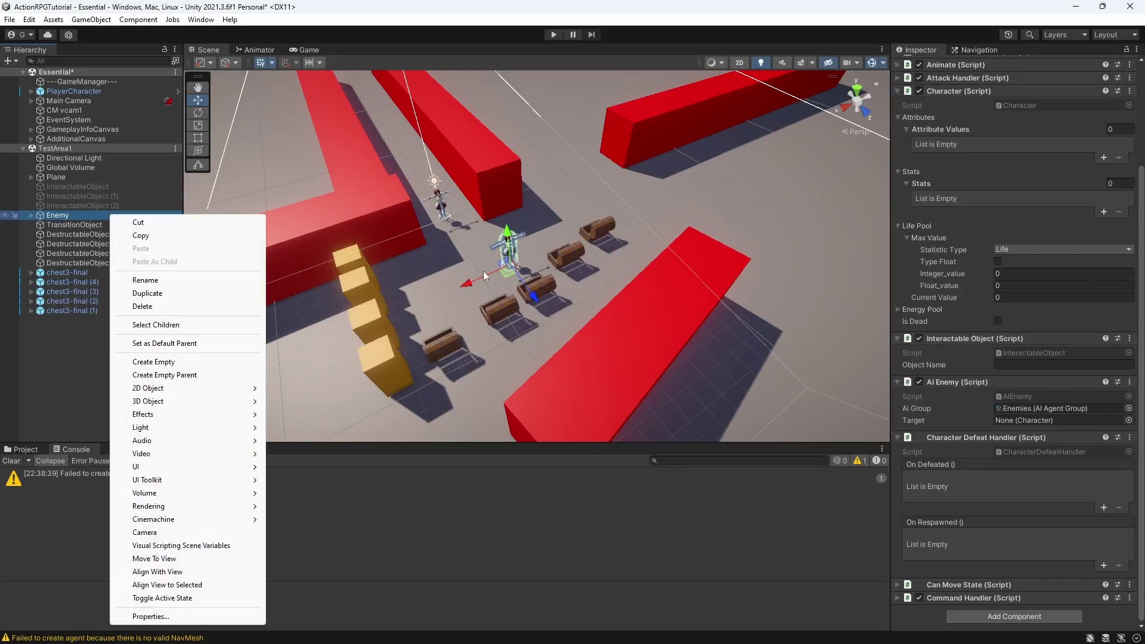
left_click(668, 224)
scroll(954, 230, "up", 3)
left_click(954, 218)
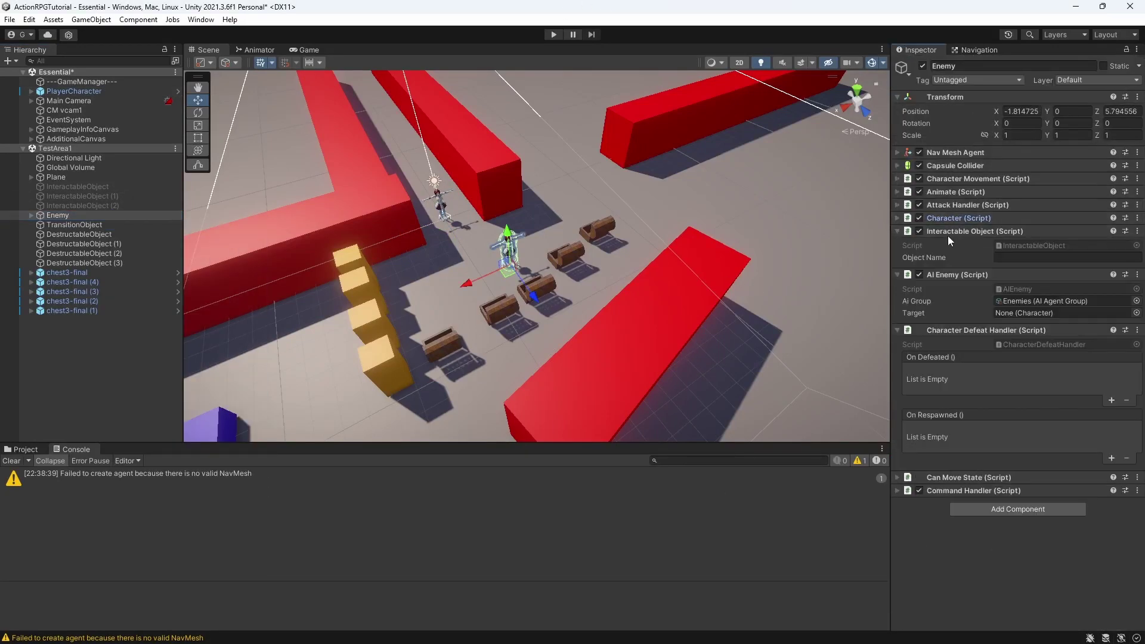
left_click(949, 232)
left_click(953, 246)
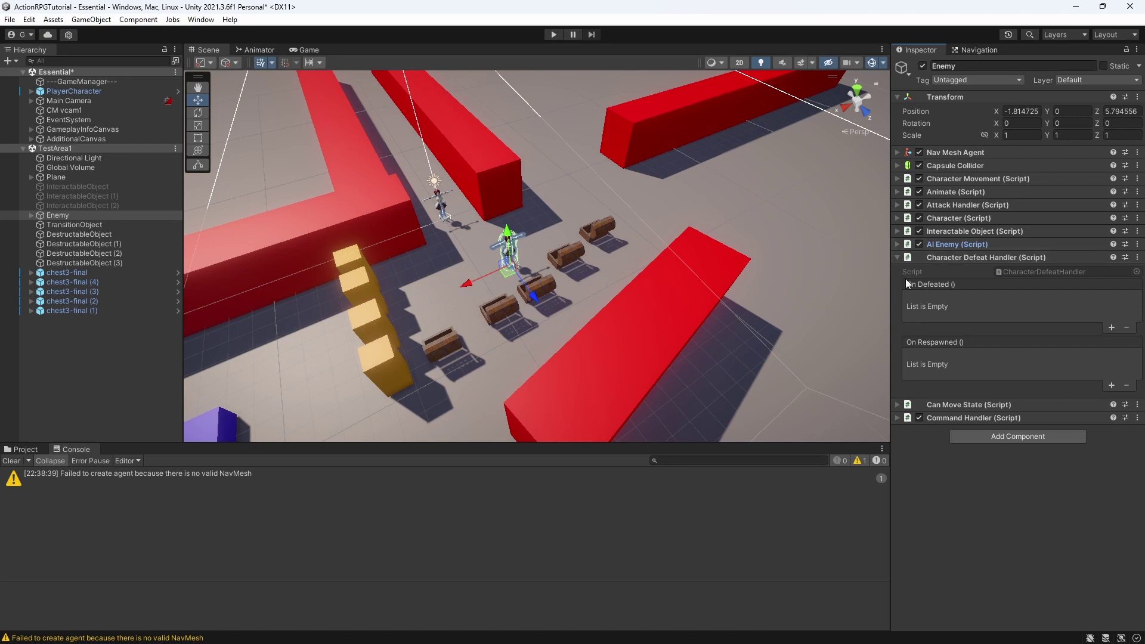
Step: Add NavMeshAgent.enabled entries: unticked for On Defeated, ticked for On Respawned
left_click(1111, 328)
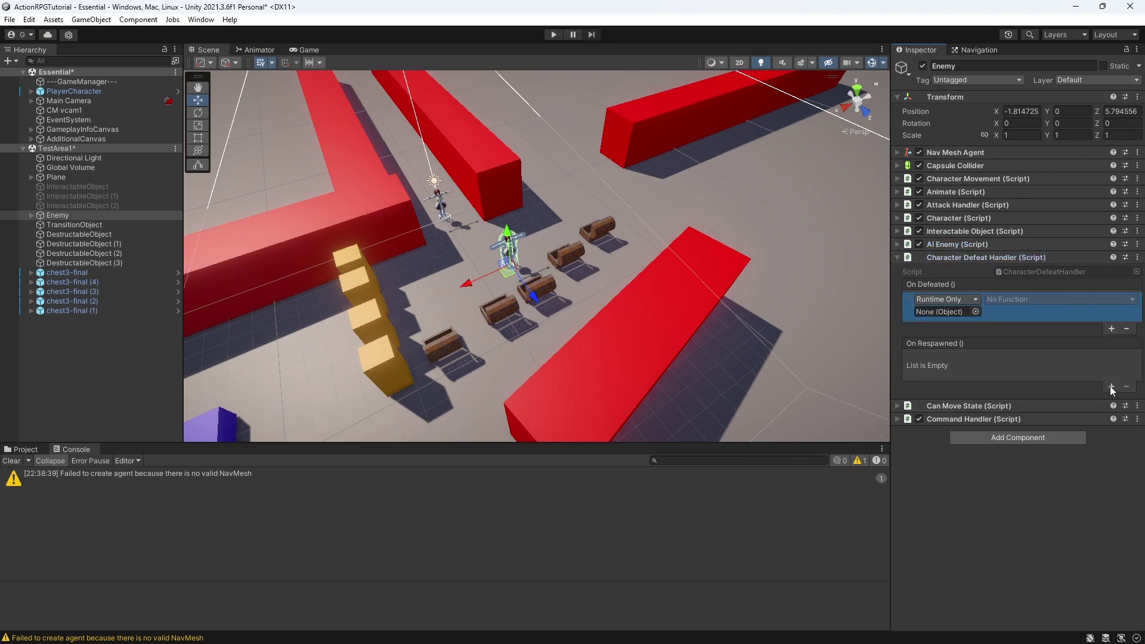
left_click(1111, 386)
left_click_drag(80, 215, 947, 311)
left_click_drag(70, 215, 968, 371)
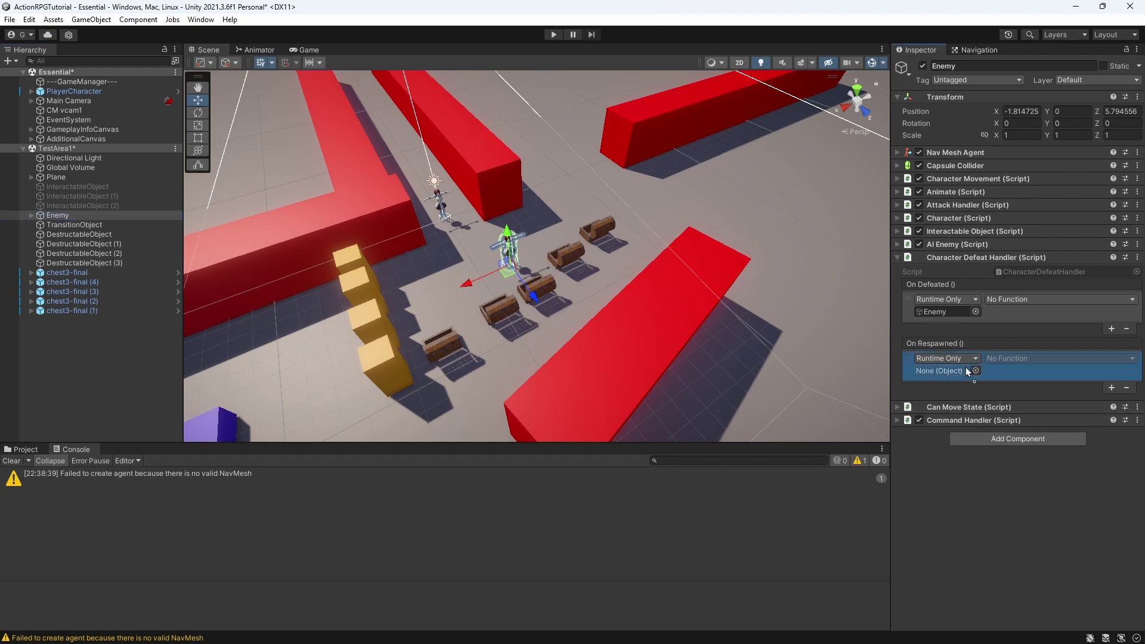
left_click(1033, 302)
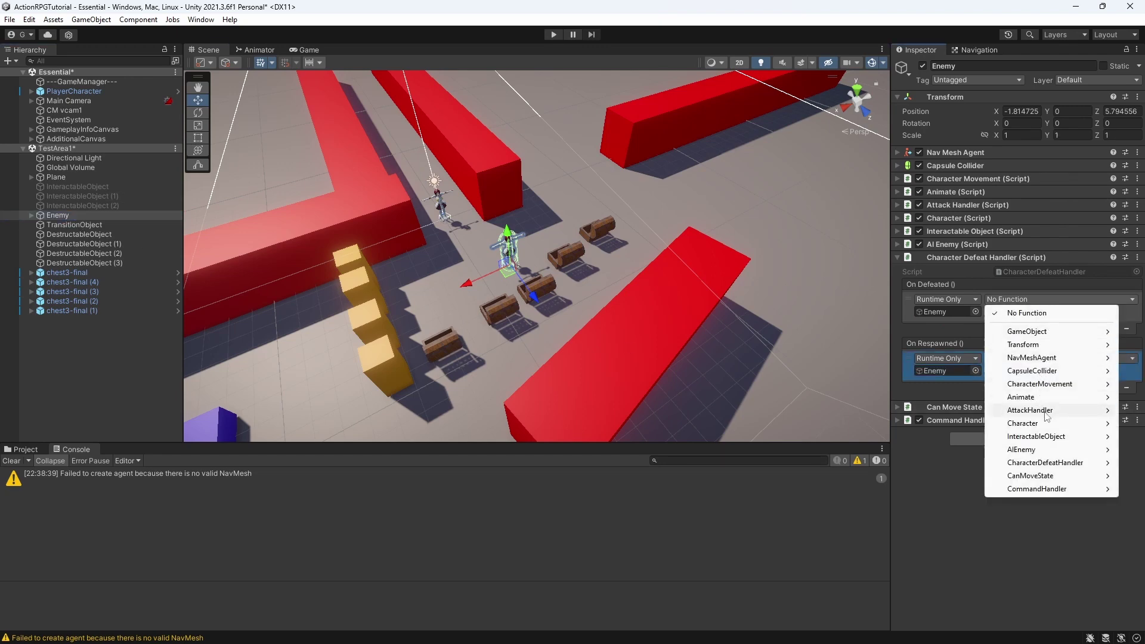
mouse_move(1046, 459)
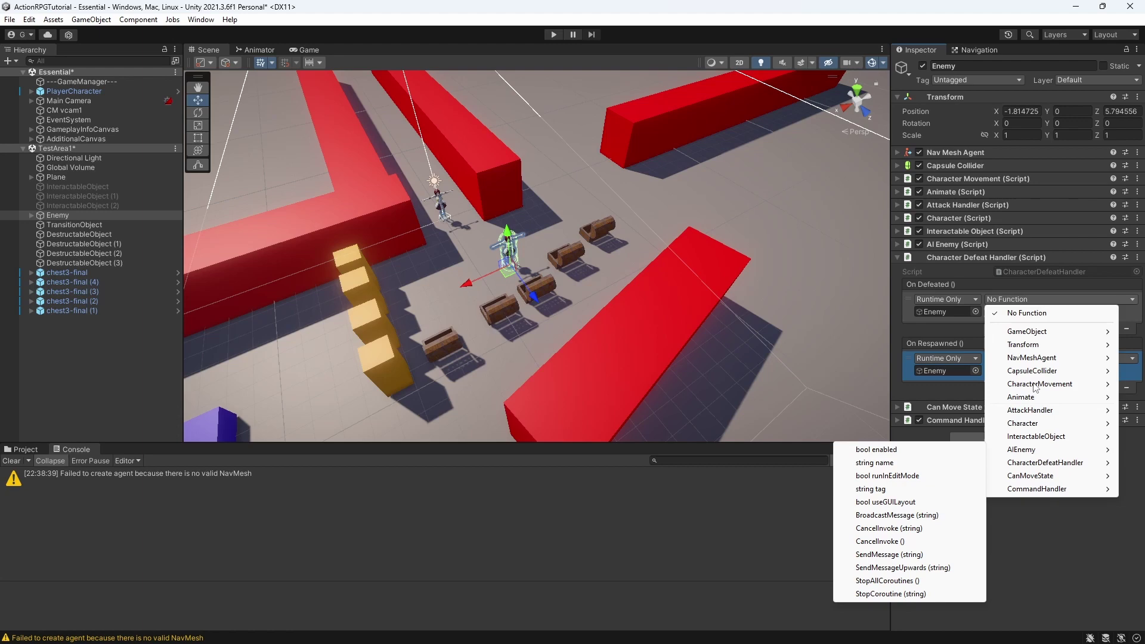
mouse_move(1035, 361)
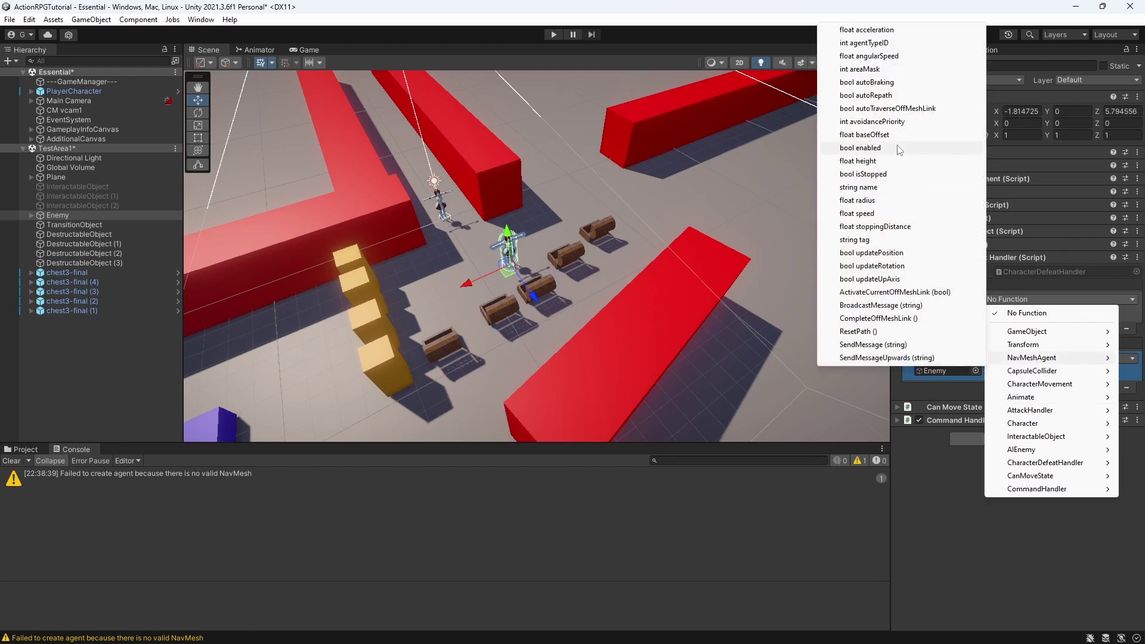
left_click(924, 147)
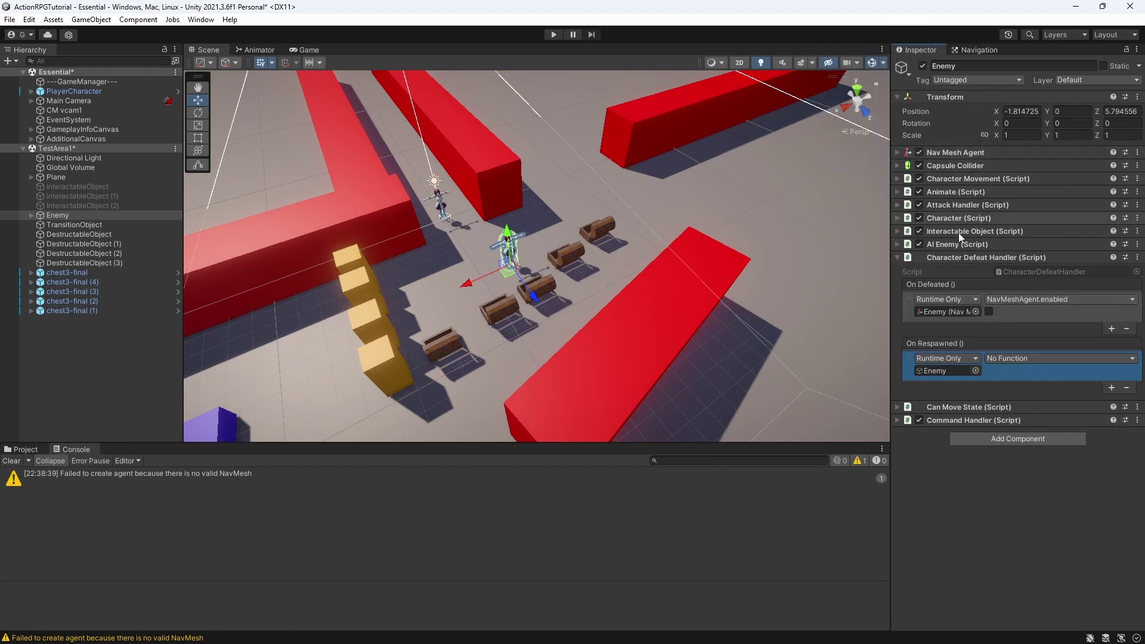
left_click(1015, 357)
mouse_move(1032, 416)
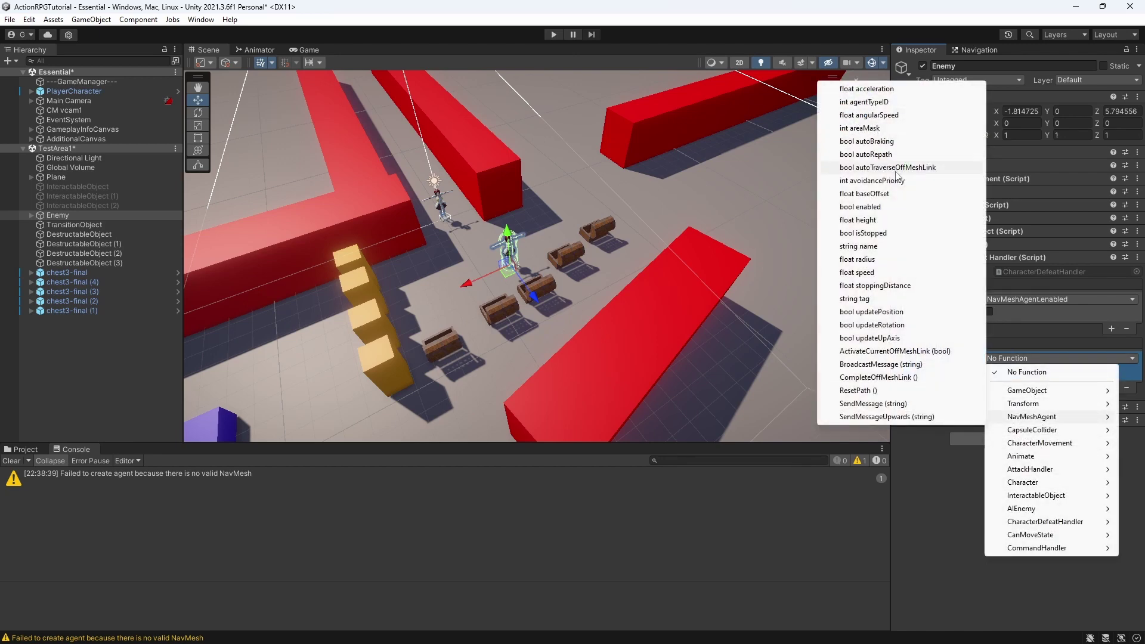
left_click(900, 206)
left_click(989, 371)
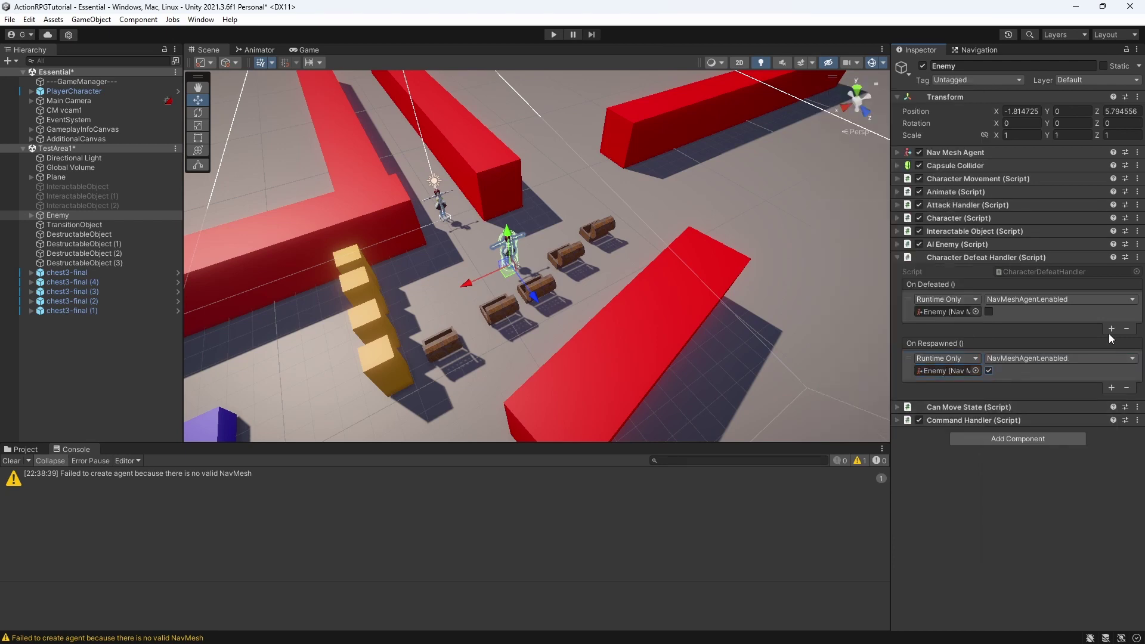
Step: Add NavMeshAgent.isStopped entries: ticked for On Defeated, unticked for On Respawned
left_click(1112, 329)
left_click(1112, 417)
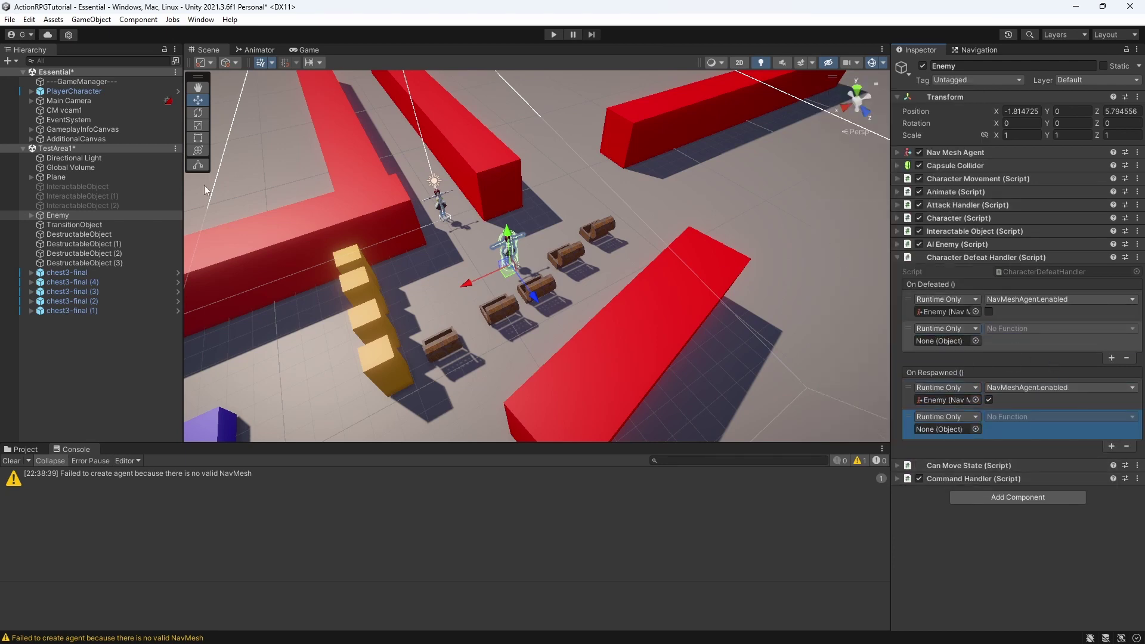
left_click_drag(57, 215, 945, 340)
left_click_drag(84, 226, 1109, 414)
left_click_drag(963, 429, 964, 430)
left_click(1032, 417)
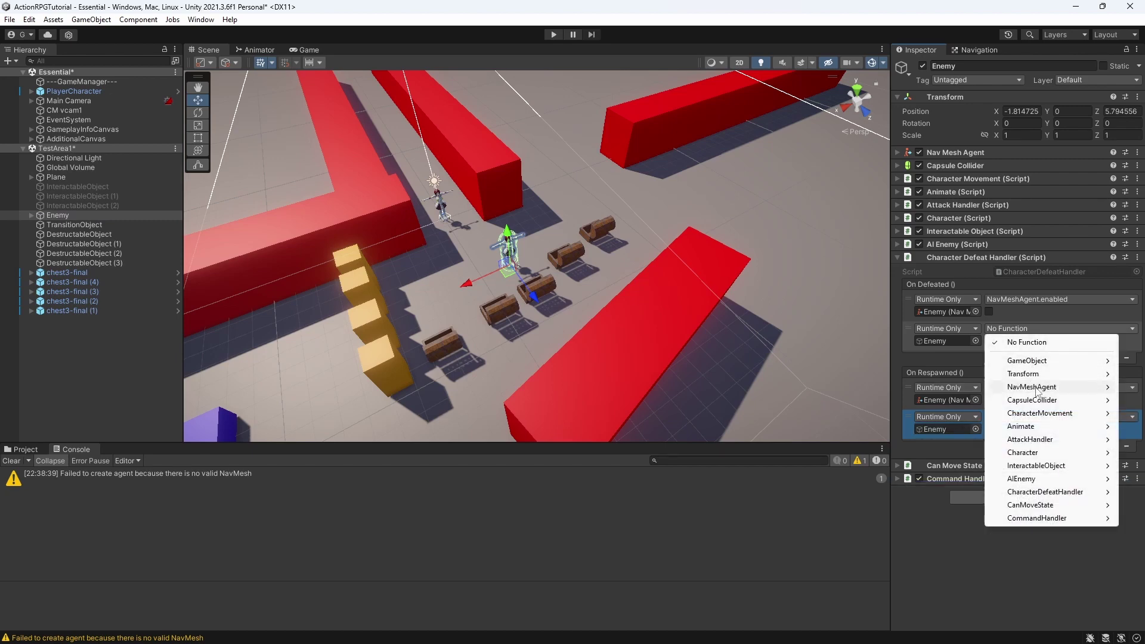
mouse_move(1032, 387)
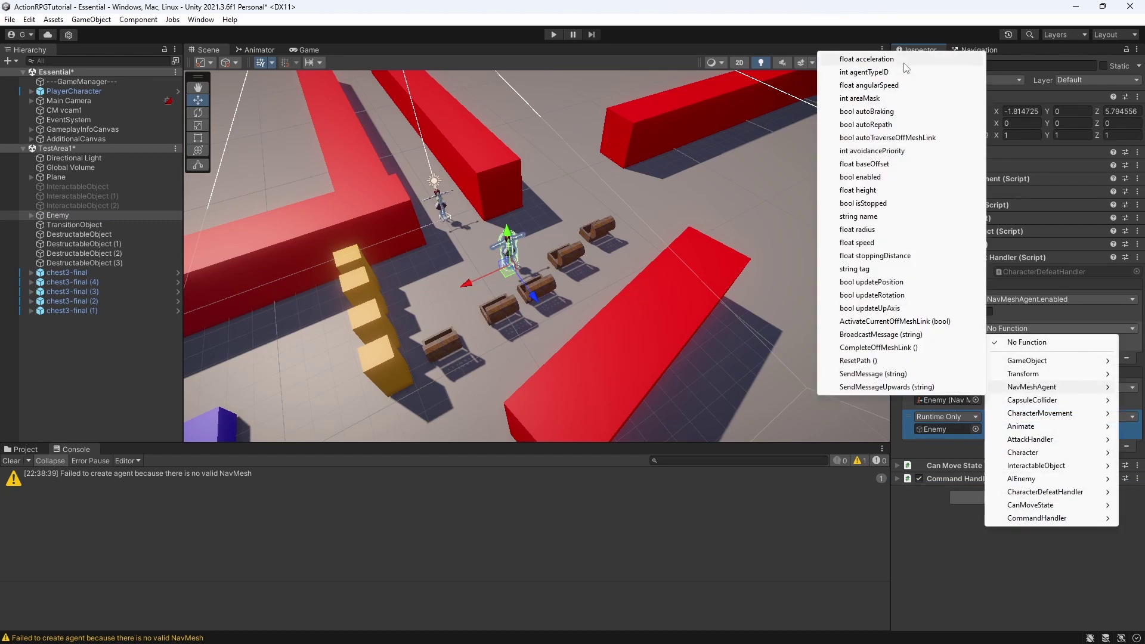
left_click(864, 203)
left_click(989, 341)
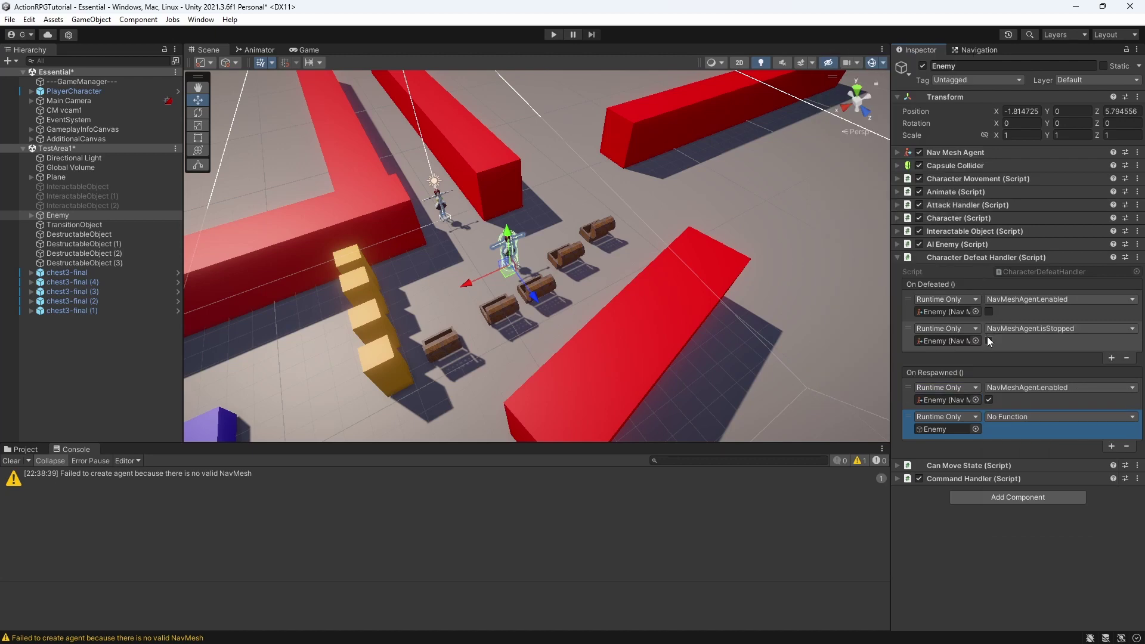
left_click(1045, 417)
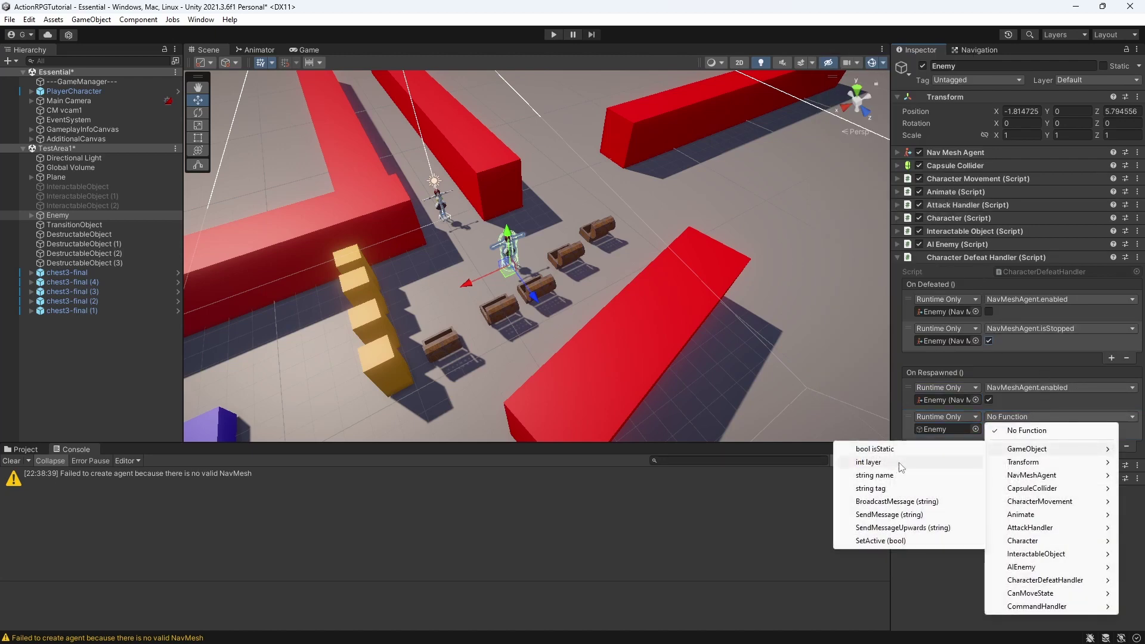
mouse_move(1050, 476)
left_click(907, 301)
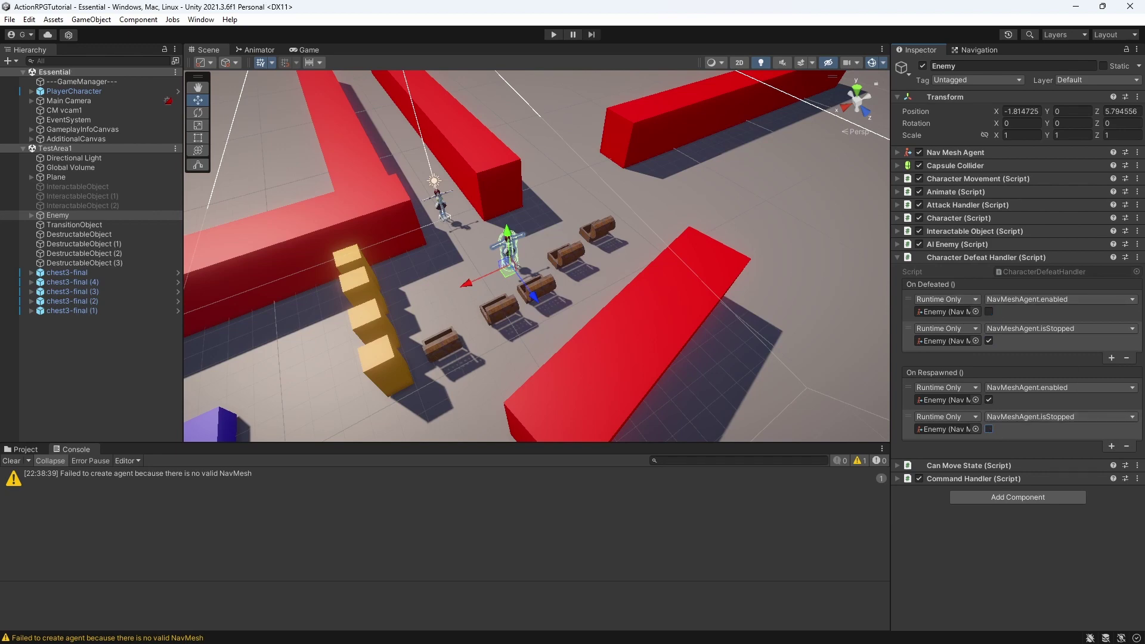
Step: Add AIEnemy.enabled entries: off for On Defeated, ticked back on for On Respawned
left_click(1112, 446)
left_click(1112, 358)
left_click_drag(958, 244, 945, 370)
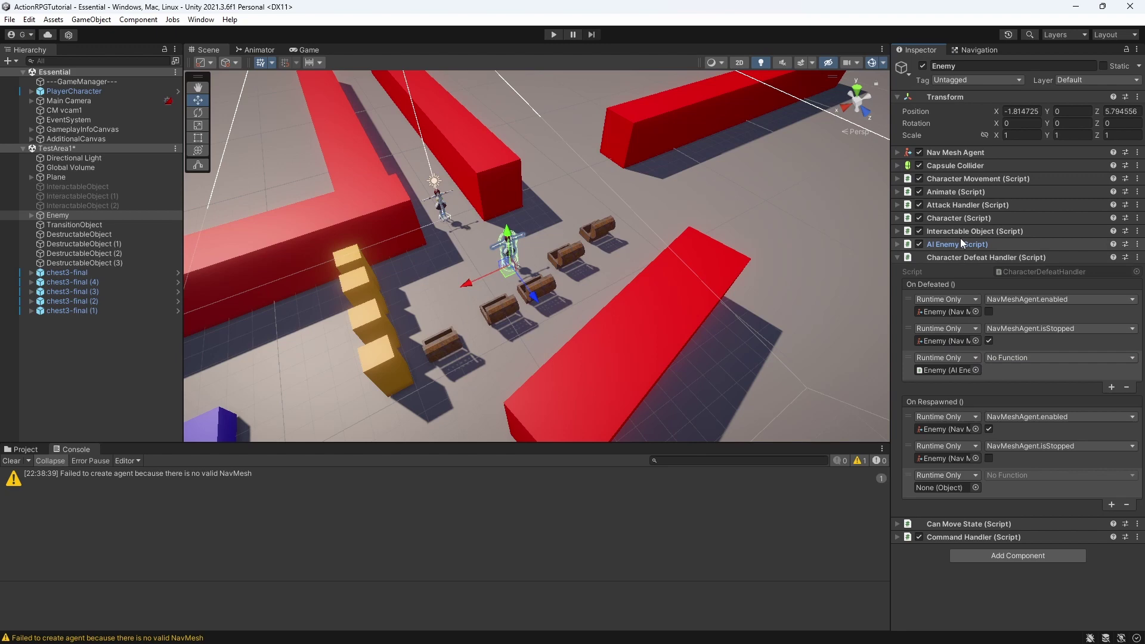
left_click_drag(961, 244, 955, 489)
left_click(1035, 476)
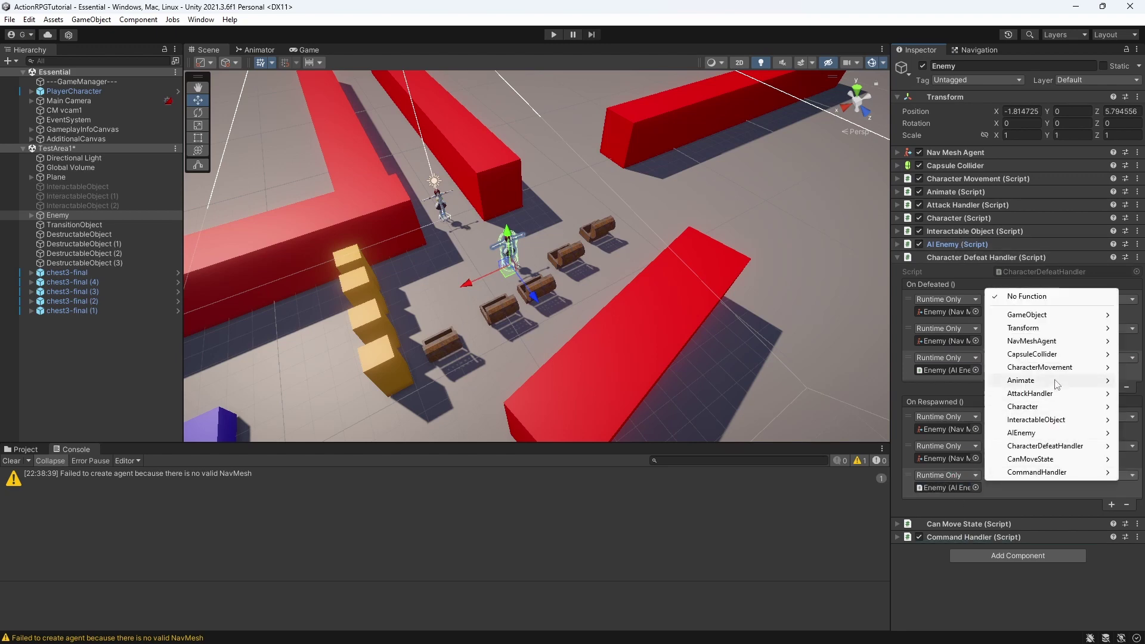
mouse_move(1026, 433)
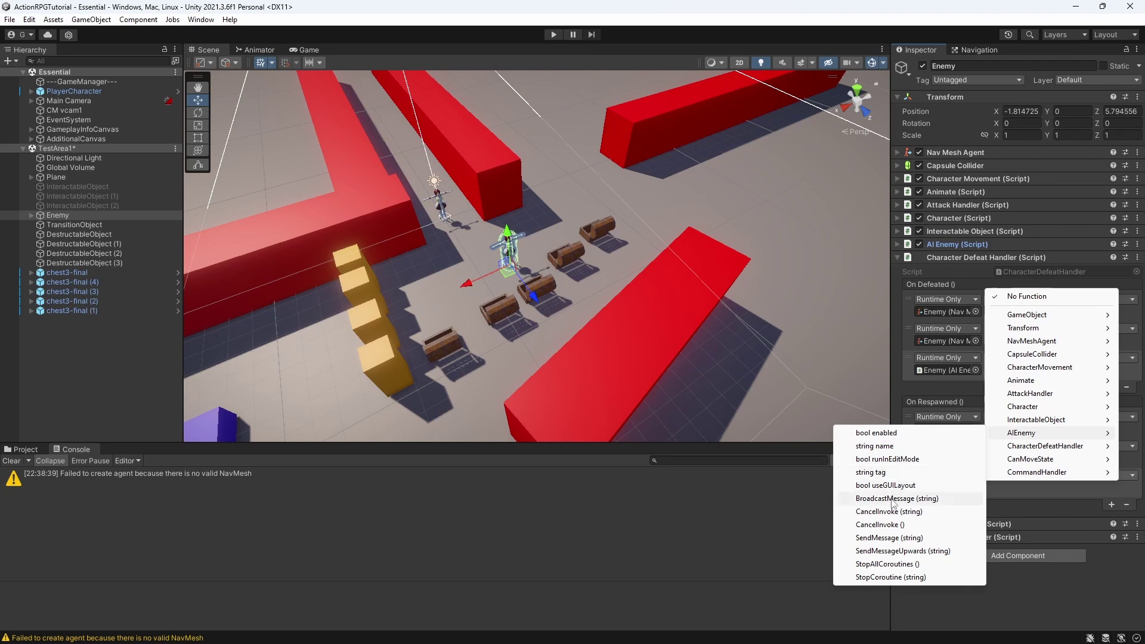
left_click(896, 433)
left_click(1006, 478)
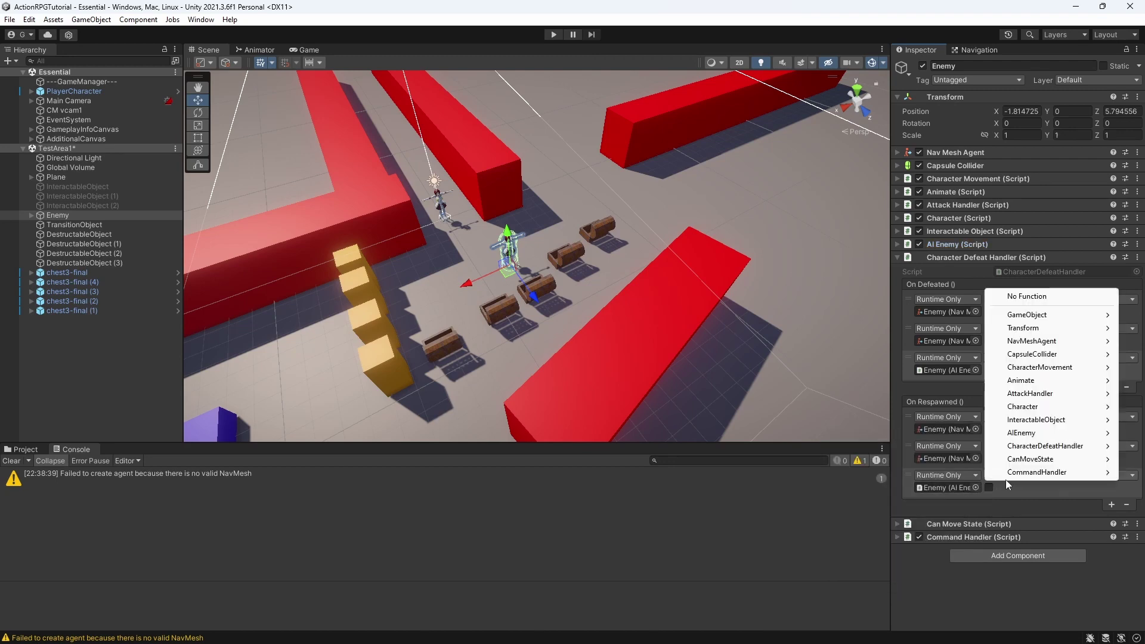
left_click(1019, 511)
left_click(1012, 360)
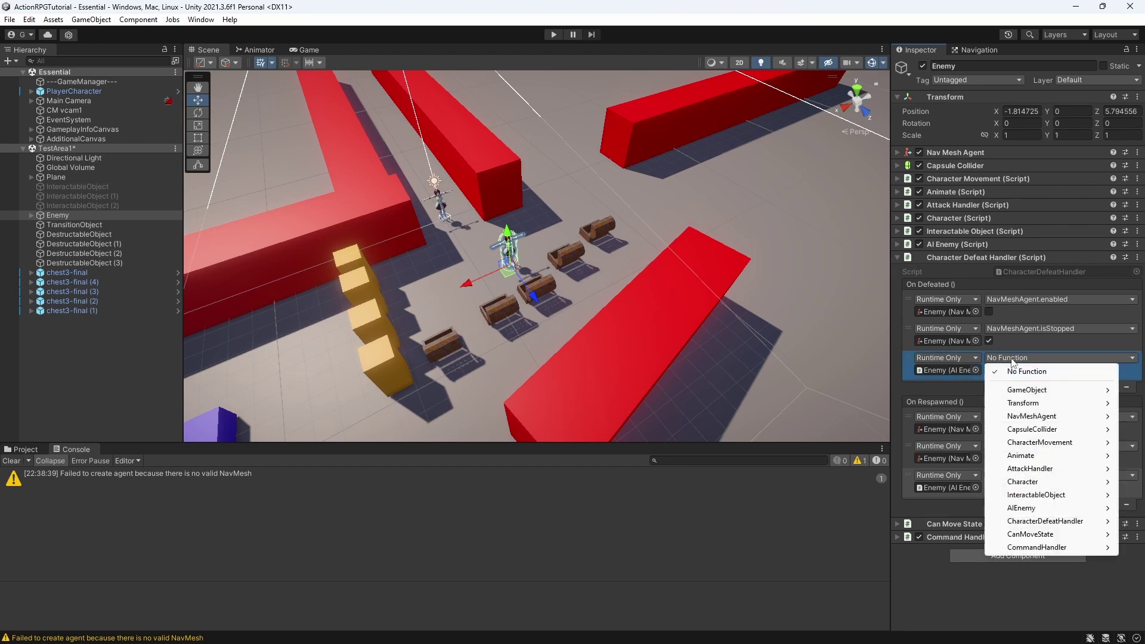
mouse_move(1020, 509)
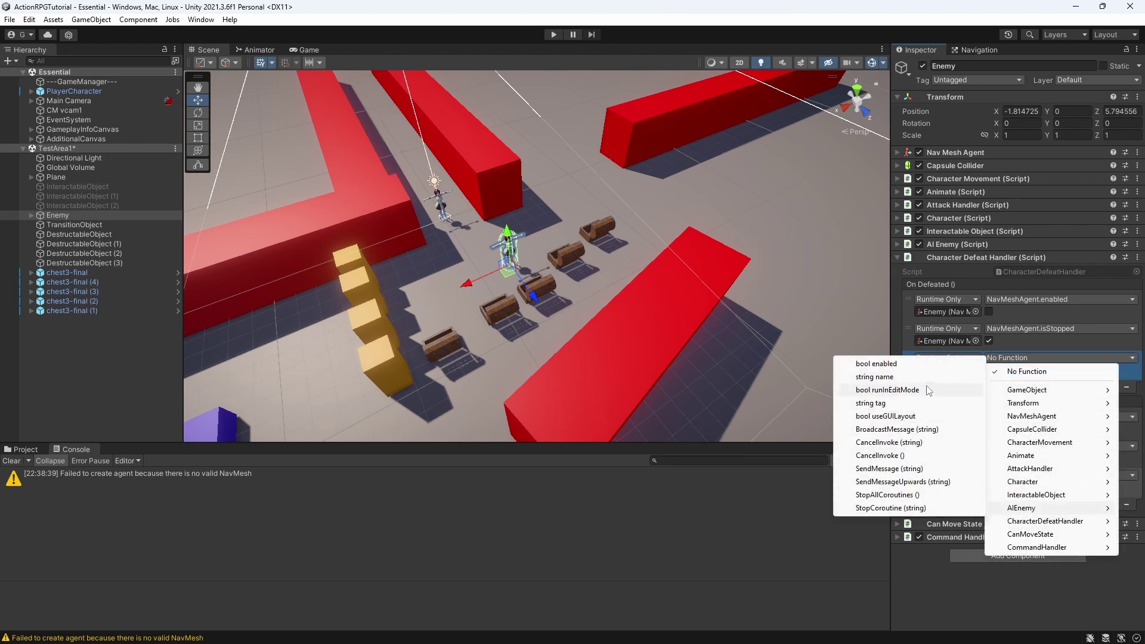
left_click(853, 364)
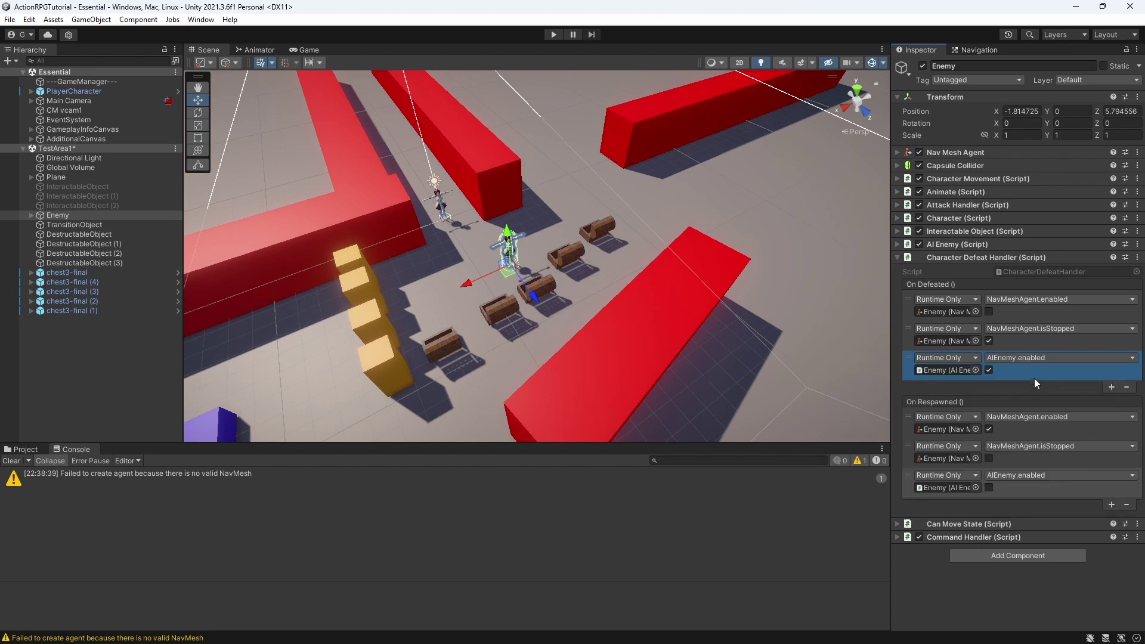
left_click(989, 371)
left_click(989, 488)
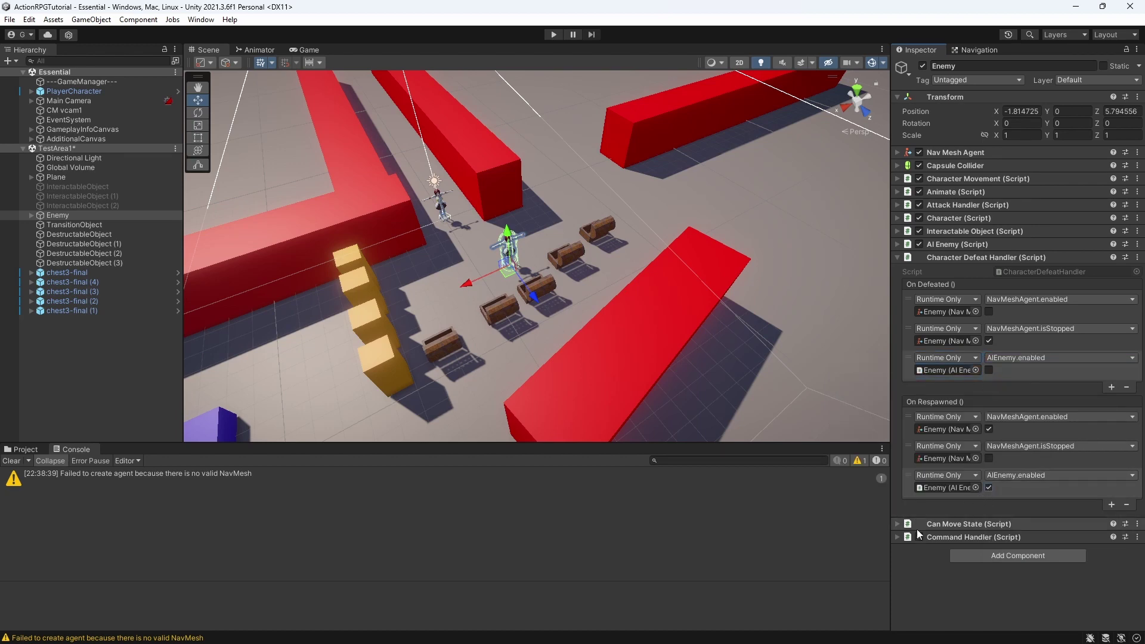
Step: Add CapsuleCollider.enabled entries: unticked on defeat, ticked to re-enable on respawn
left_click(1111, 505)
left_click(1111, 387)
left_click_drag(939, 160, 955, 548)
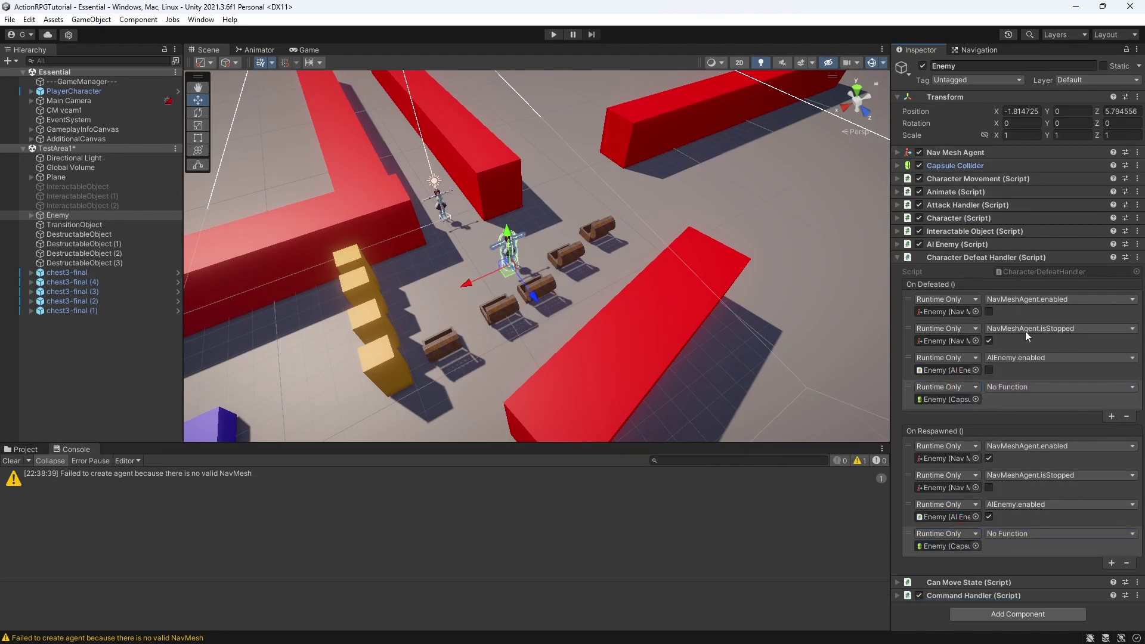
left_click(1032, 388)
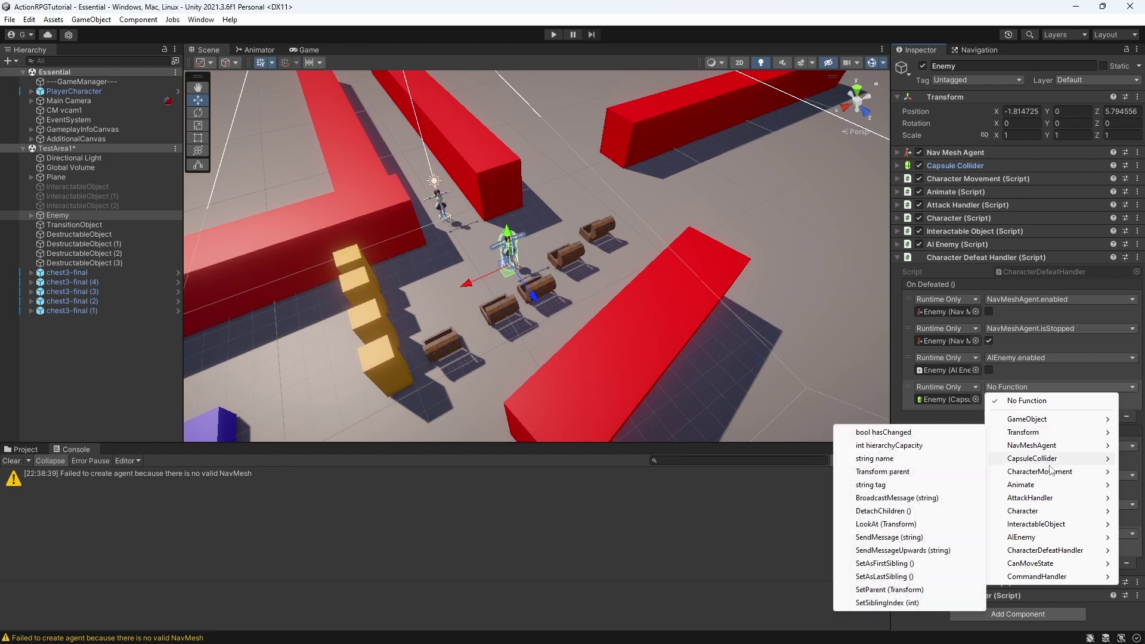
mouse_move(1038, 459)
left_click(903, 485)
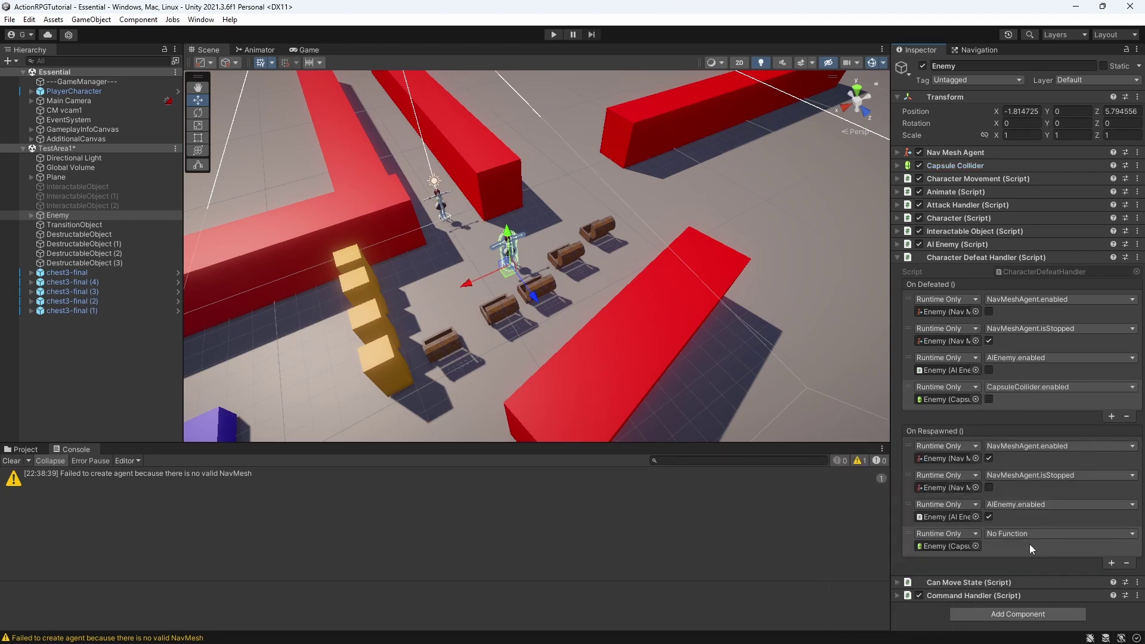
left_click(1025, 535)
mouse_move(1031, 413)
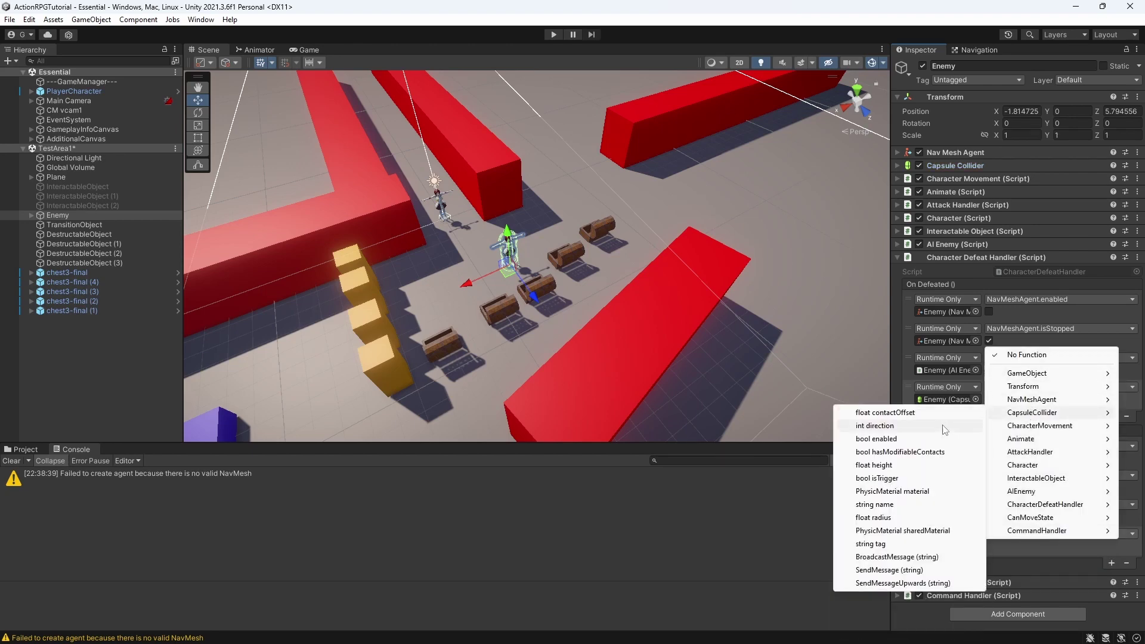
left_click(896, 439)
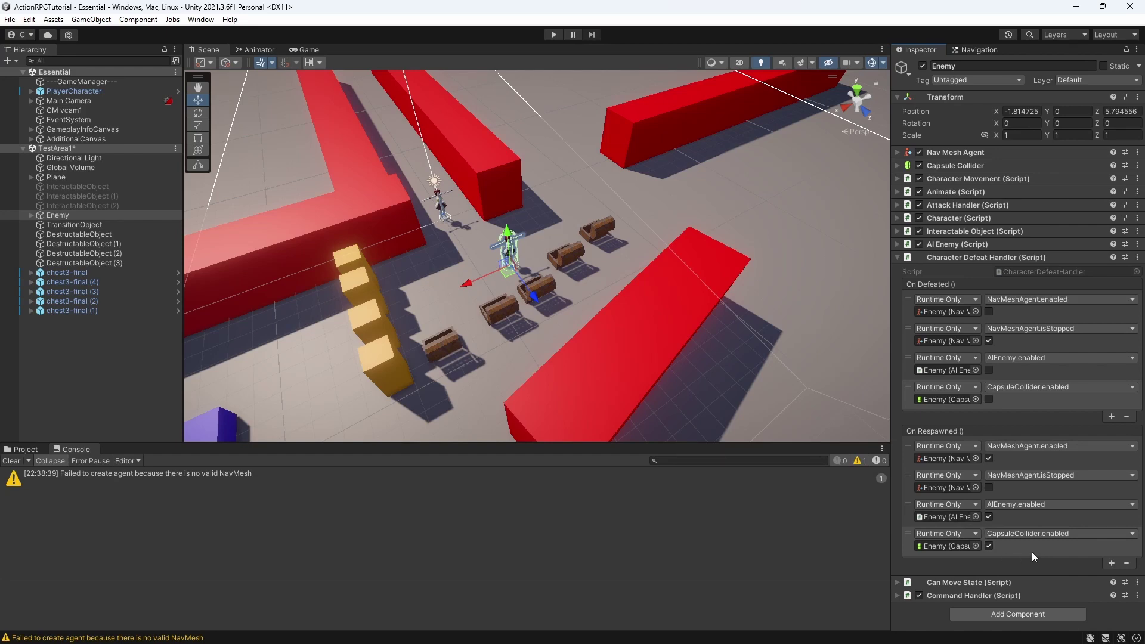
left_click(1014, 552)
Step: Add a Character.Restore() call to On Respawned, then enter Play mode with Ctrl+P
left_click(1110, 563)
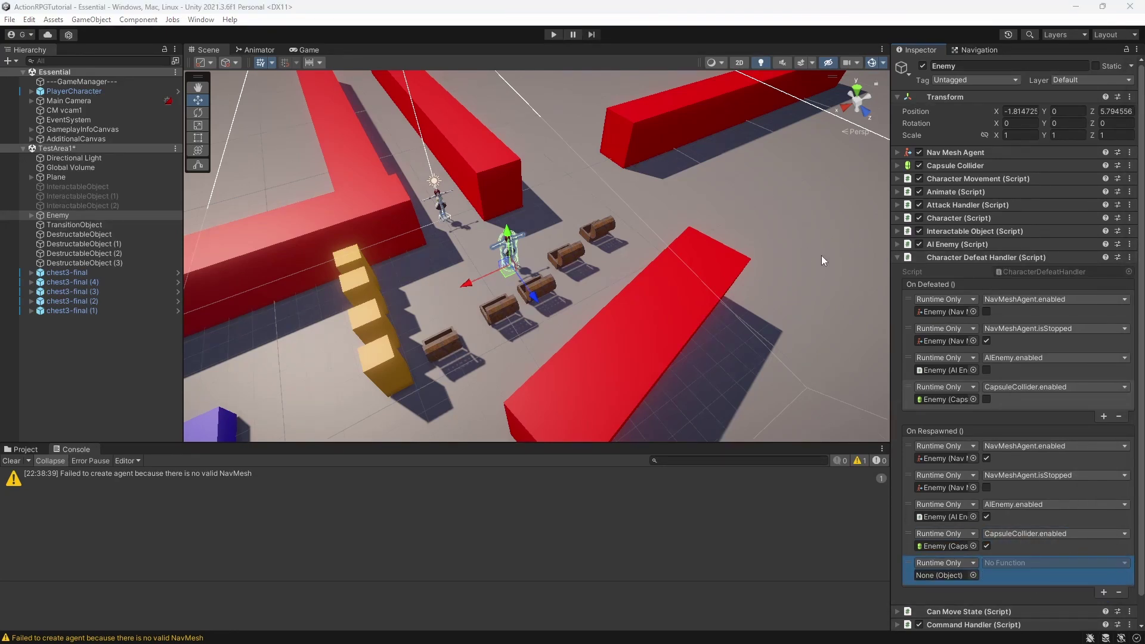
left_click_drag(964, 230, 989, 583)
left_click(1014, 537)
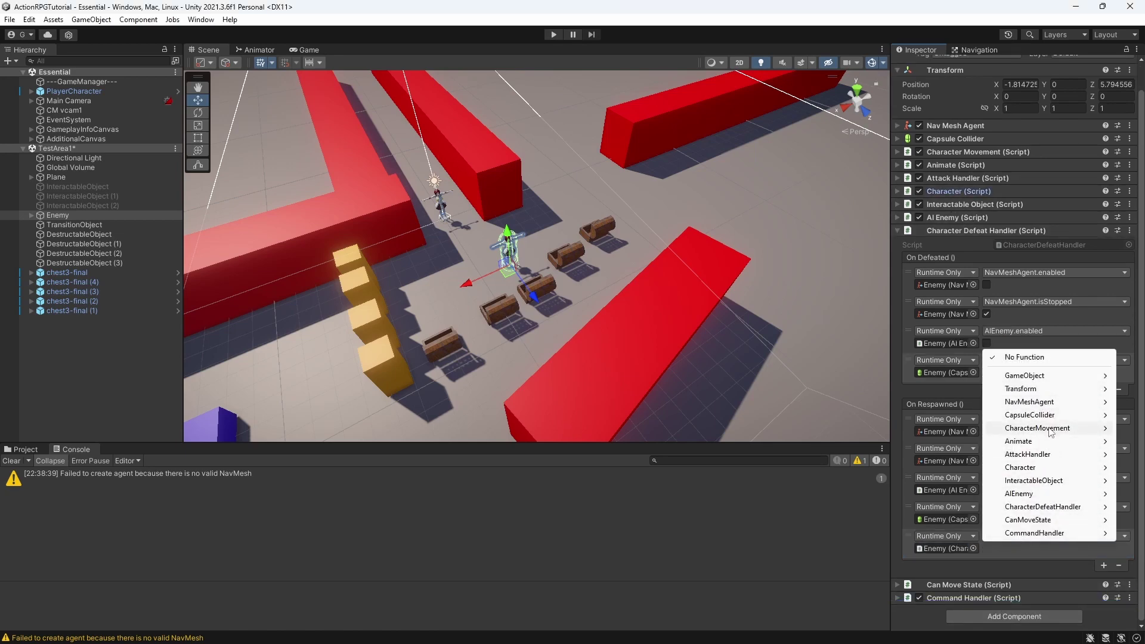
mouse_move(1021, 467)
left_click(869, 401)
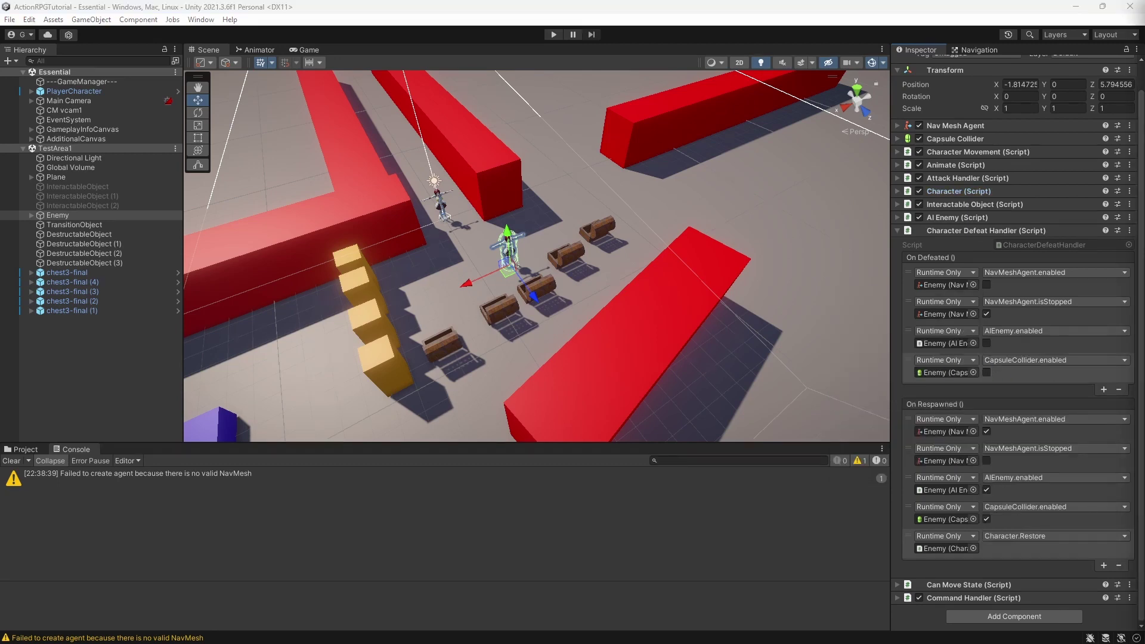
key("ctrl+p")
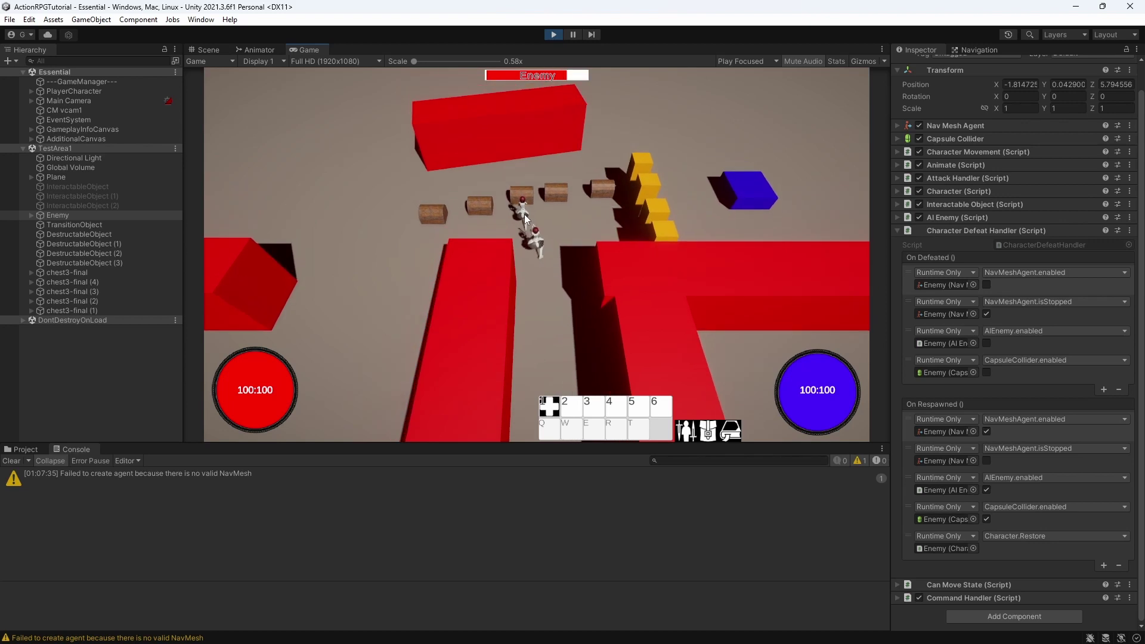
Step: Attack the enemy repeatedly in the Game view, then exit Play mode
left_click(524, 213)
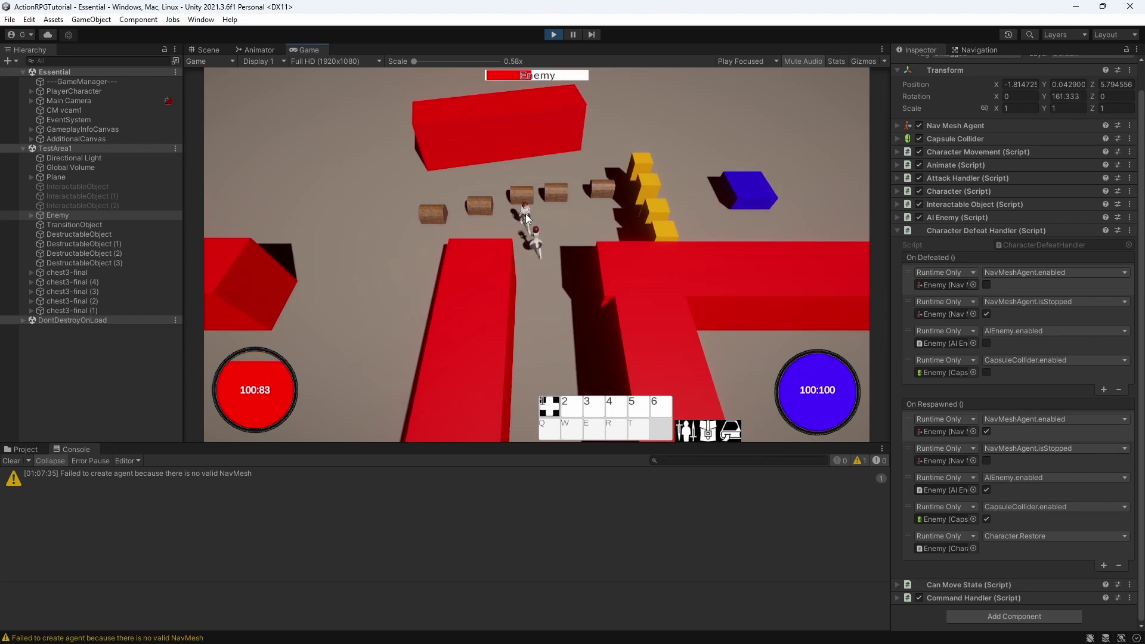
left_click(525, 214)
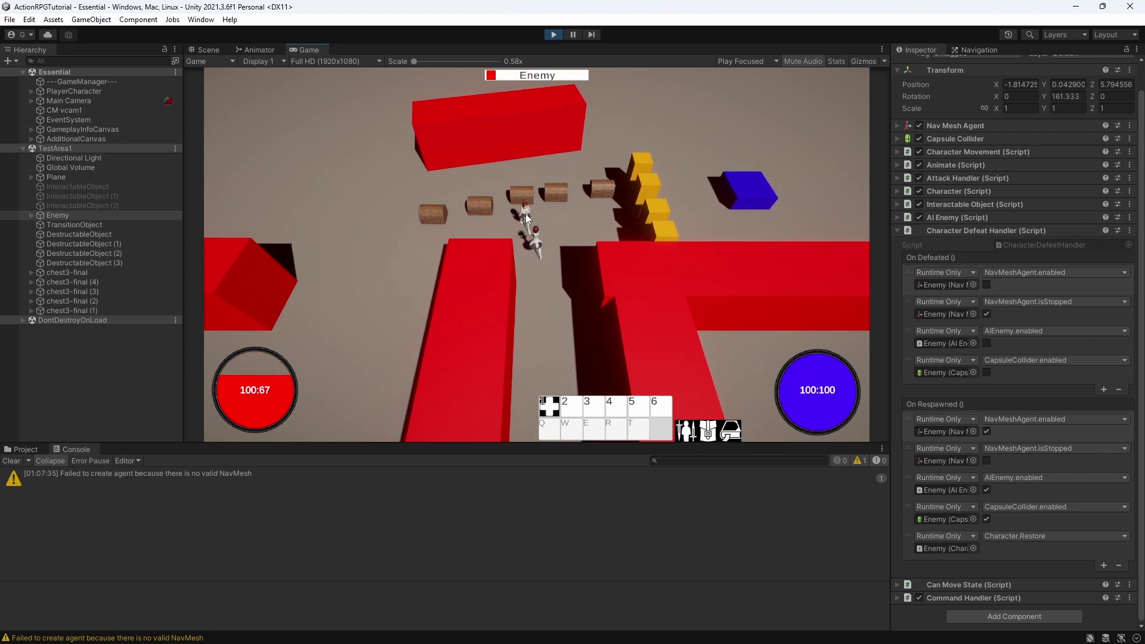
left_click(525, 213)
left_click(544, 248)
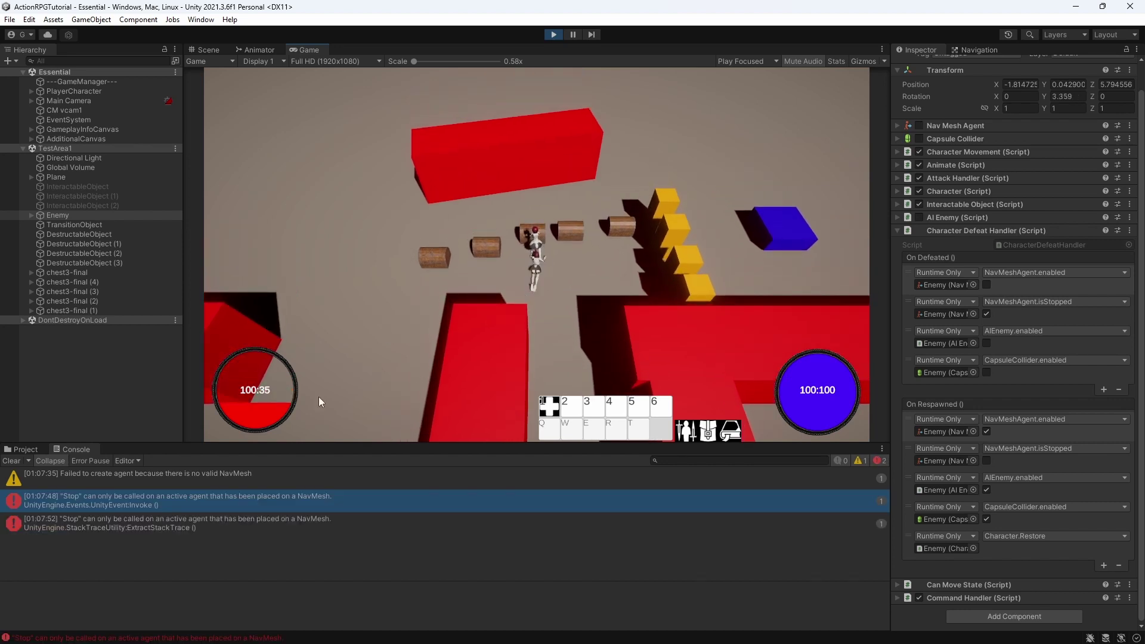
left_click(548, 266)
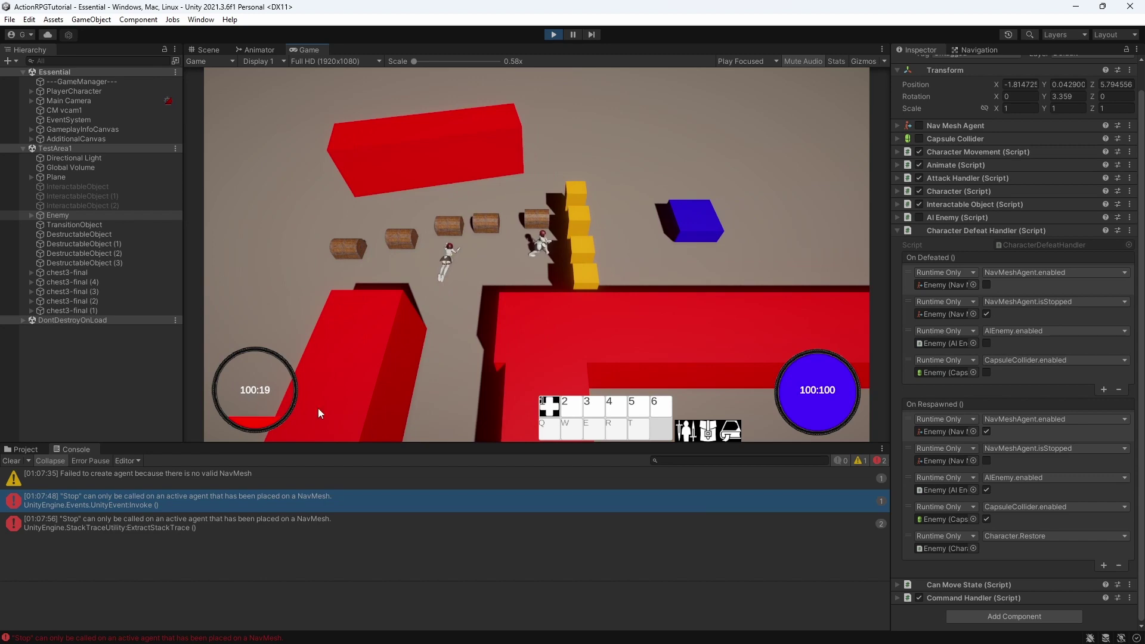
left_click(555, 34)
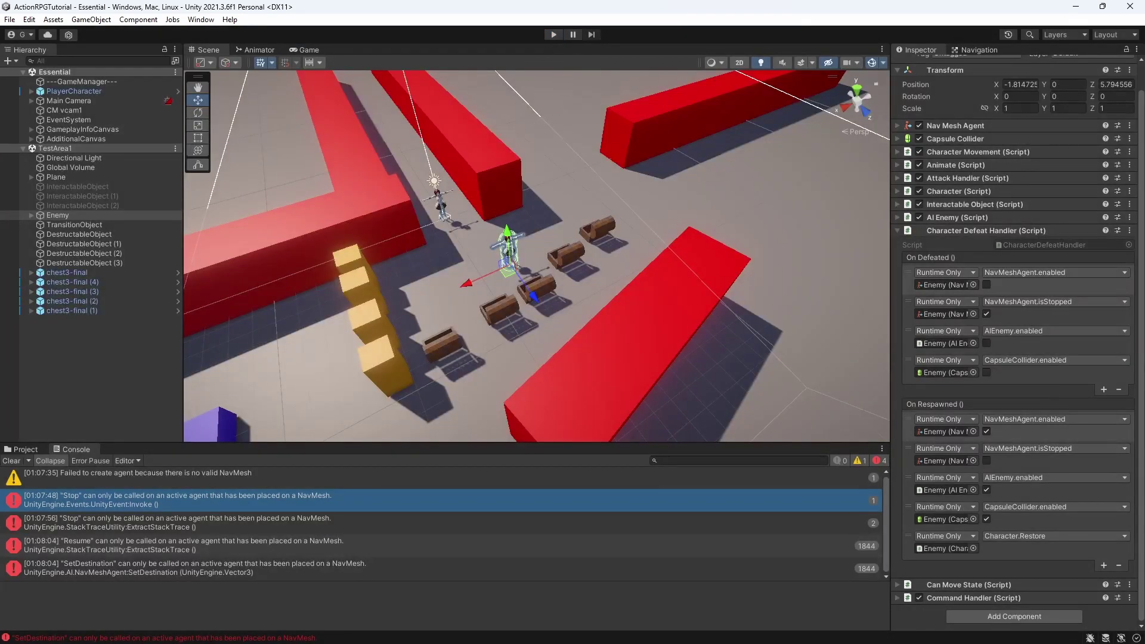
Step: Move isStopped above enabled in On Defeated, and add Enemy entries to both events
left_click_drag(899, 321, 911, 279)
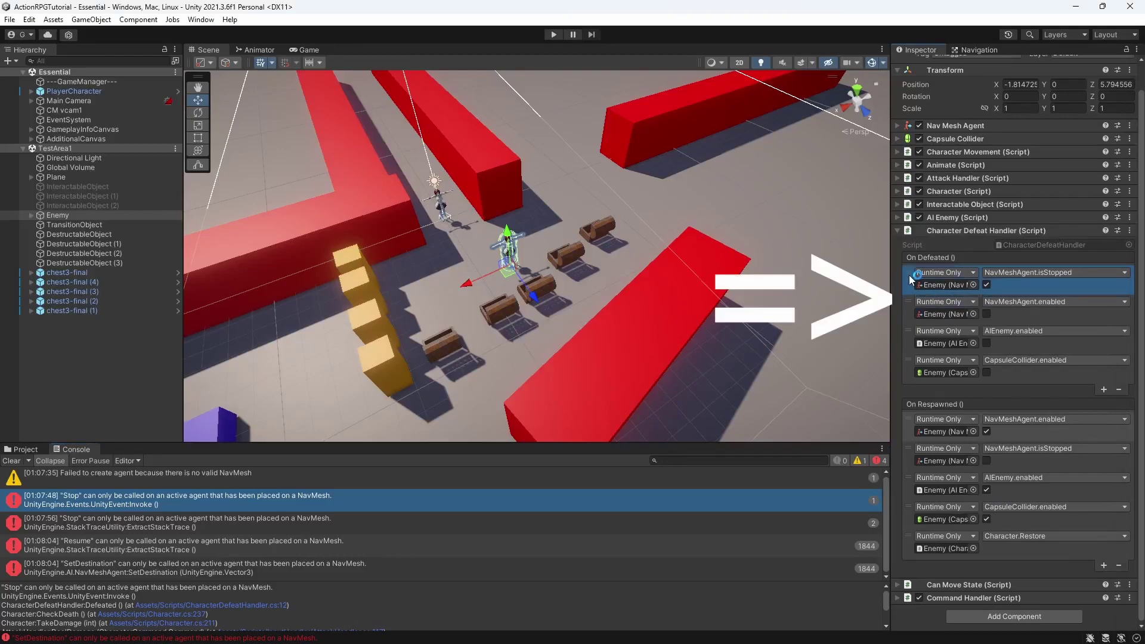
left_click(565, 34)
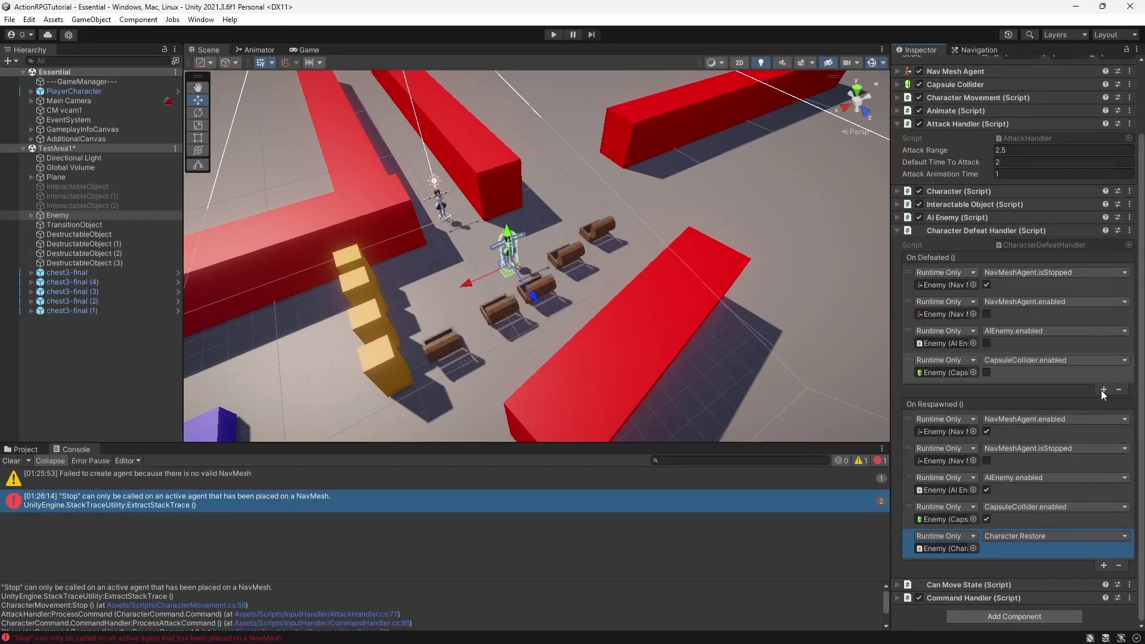
left_click(1104, 391)
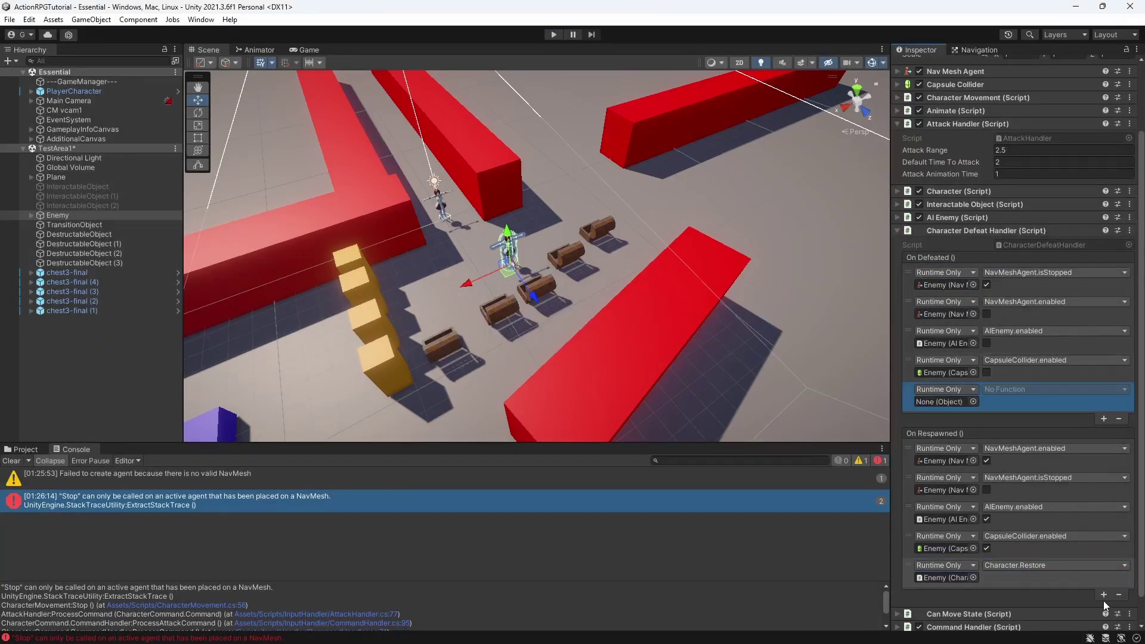
left_click(1104, 596)
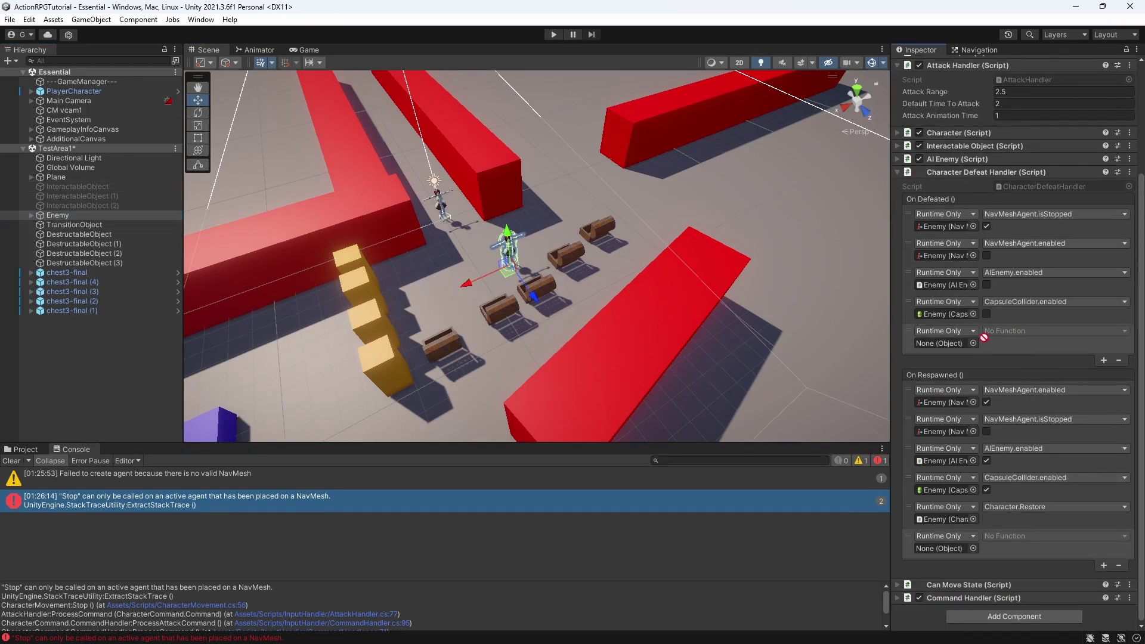
left_click_drag(983, 336, 945, 344)
left_click_drag(63, 217, 940, 550)
Step: Set the new entries to CommandHandler.enabled, off on defeat and on for respawn, then play
left_click(1047, 332)
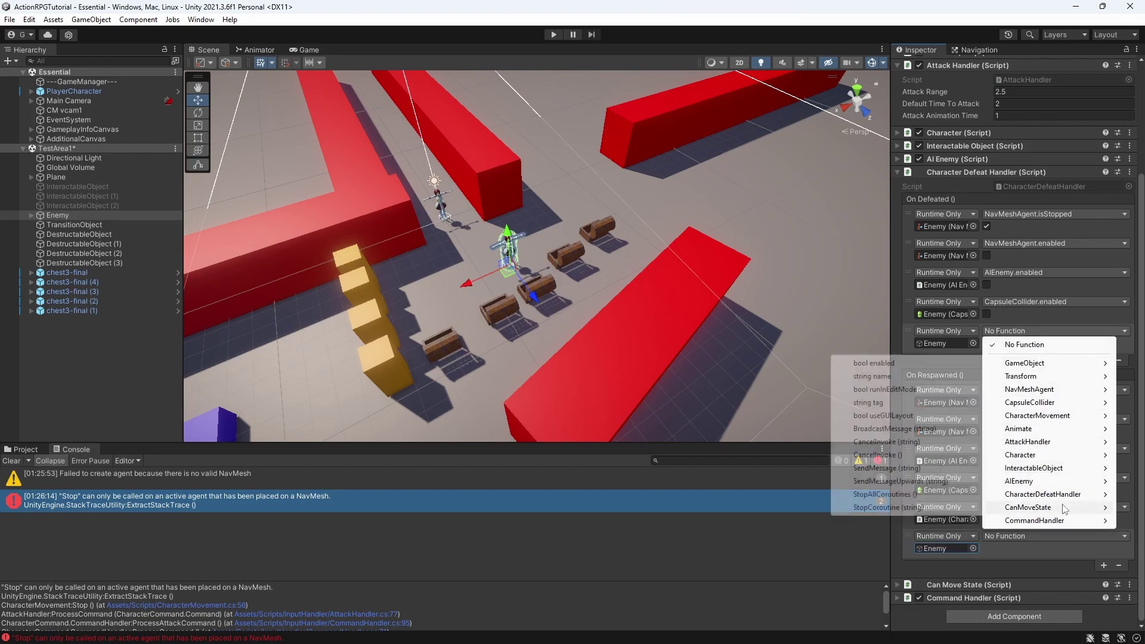
mouse_move(1018, 519)
left_click(874, 375)
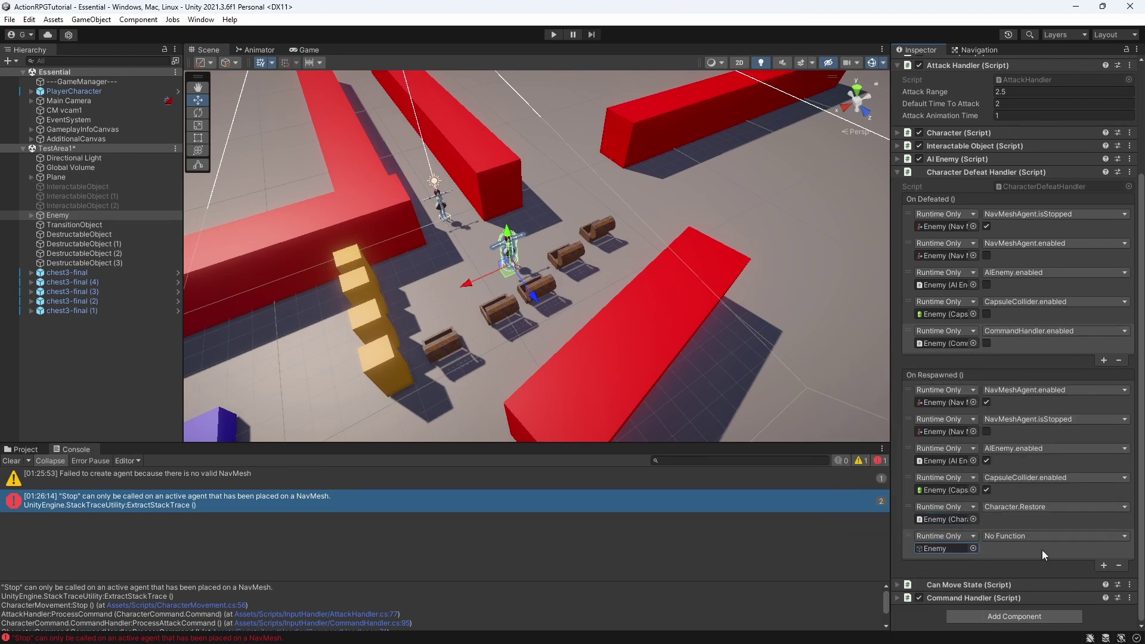
left_click(1050, 535)
mouse_move(1071, 532)
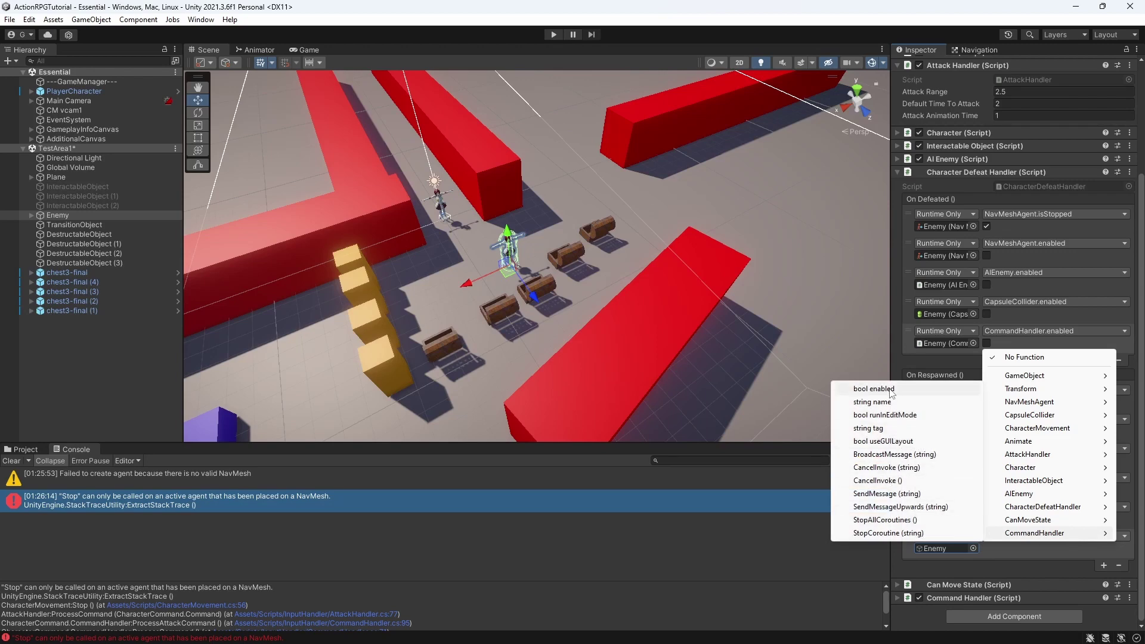
left_click(874, 389)
left_click(554, 34)
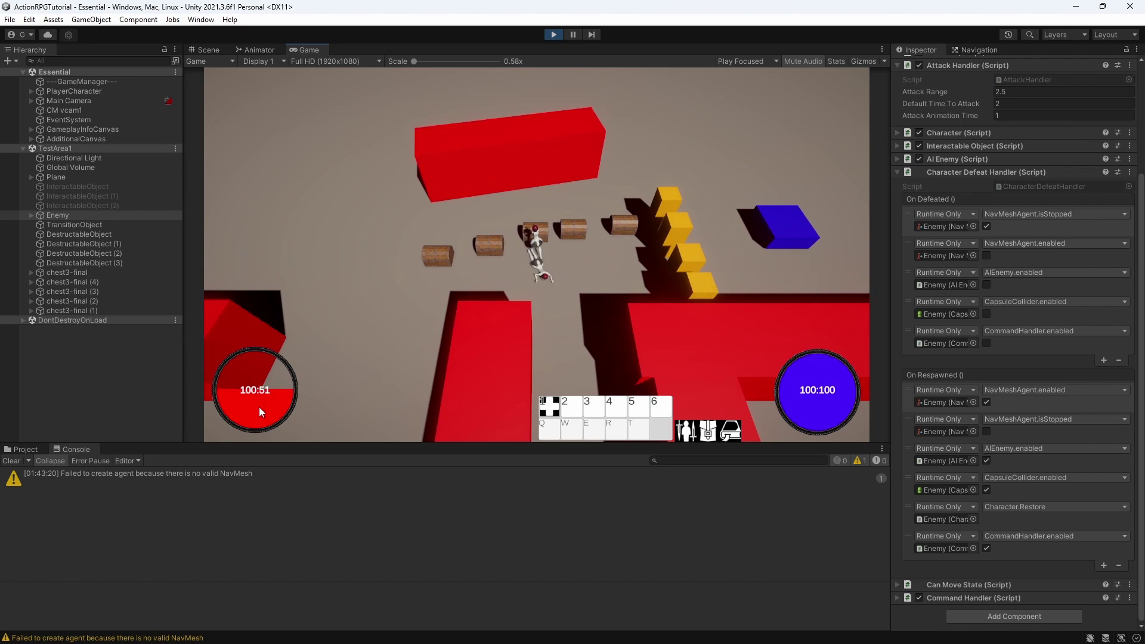
Step: Stop Play mode and create a folder named AI inside Scripts
left_click(554, 34)
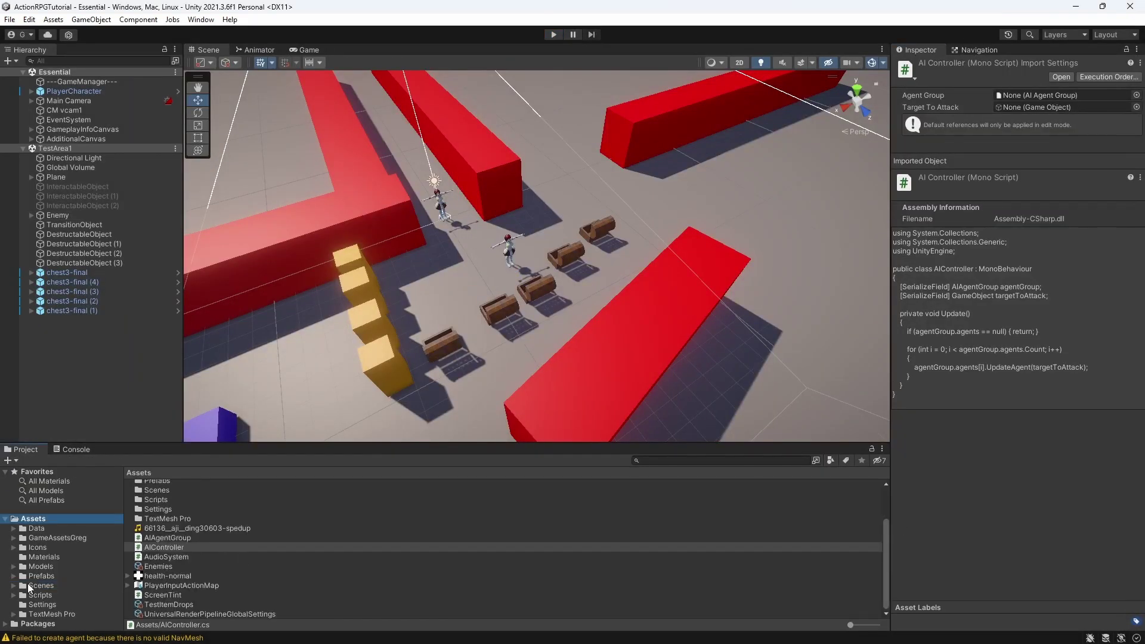
left_click(40, 595)
left_click(13, 595)
right_click(42, 546)
mouse_move(59, 225)
left_click(305, 85)
type("AI")
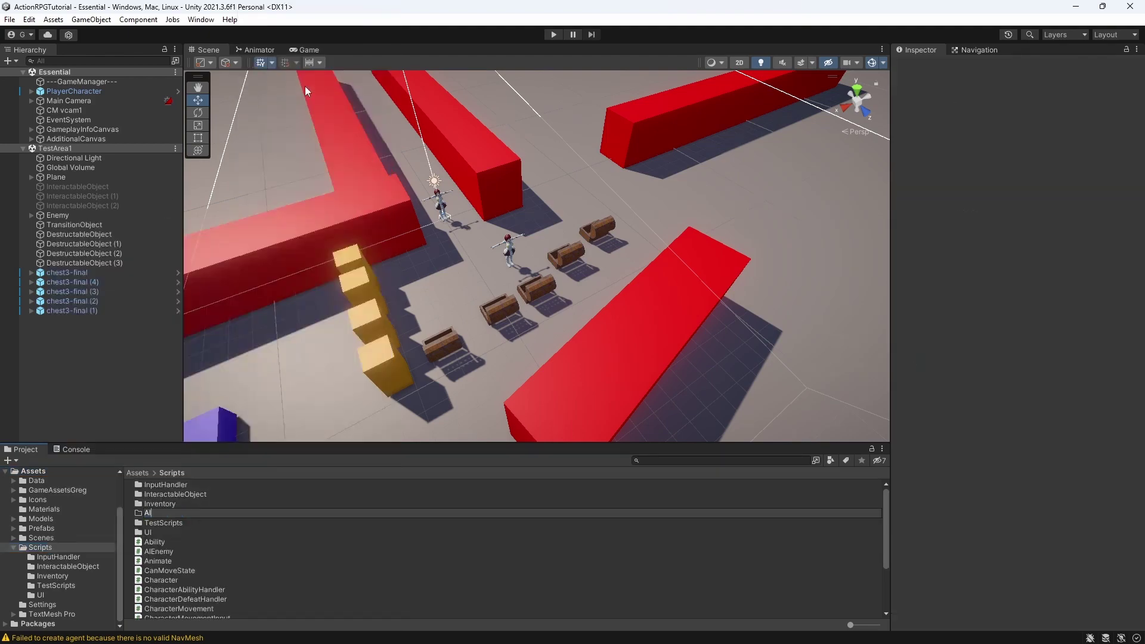
key("Return")
Step: Move ScreenTint and AudioSystem into Scripts, health-normal into Icons, and Enemies into Data
left_click(185, 545)
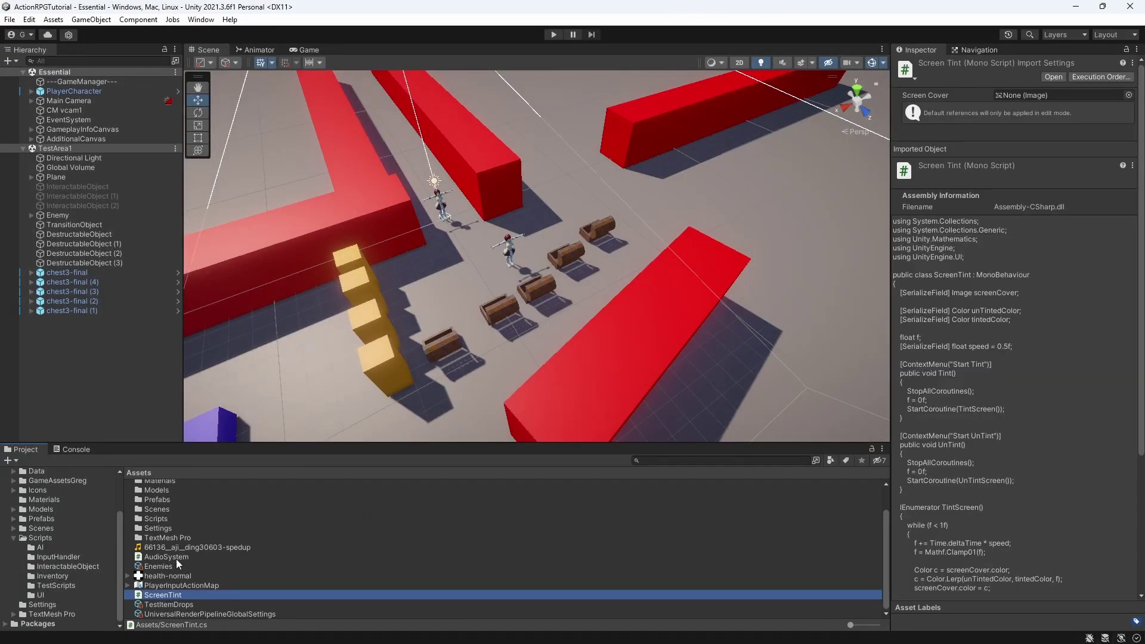
left_click(167, 558, "ctrl")
left_click_drag(167, 557, 33, 538)
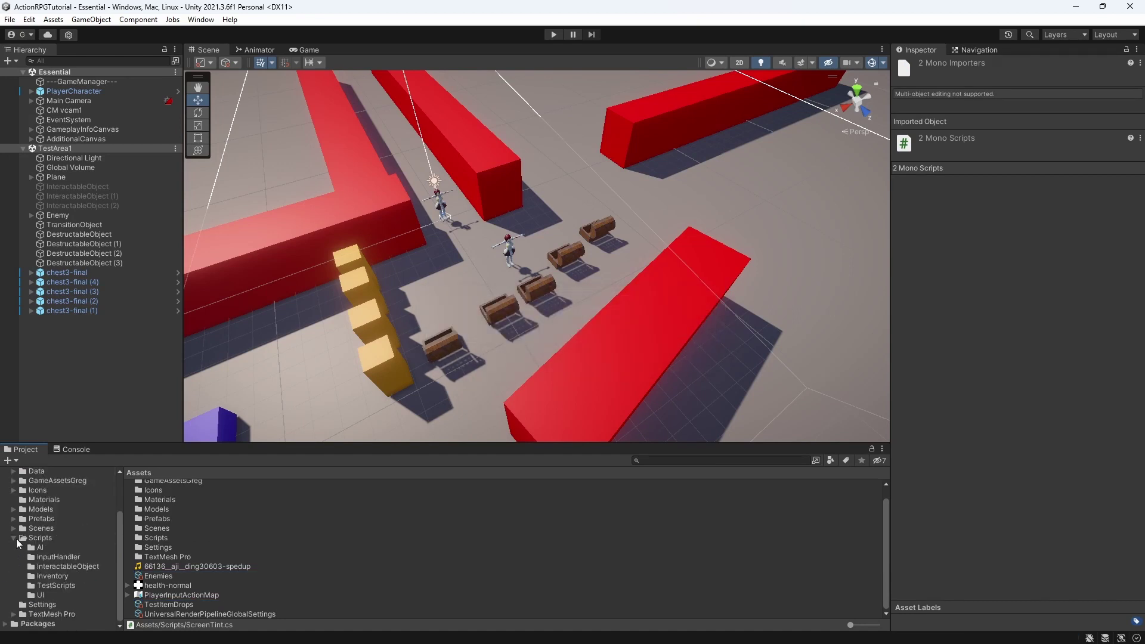
left_click(14, 538)
left_click(179, 595)
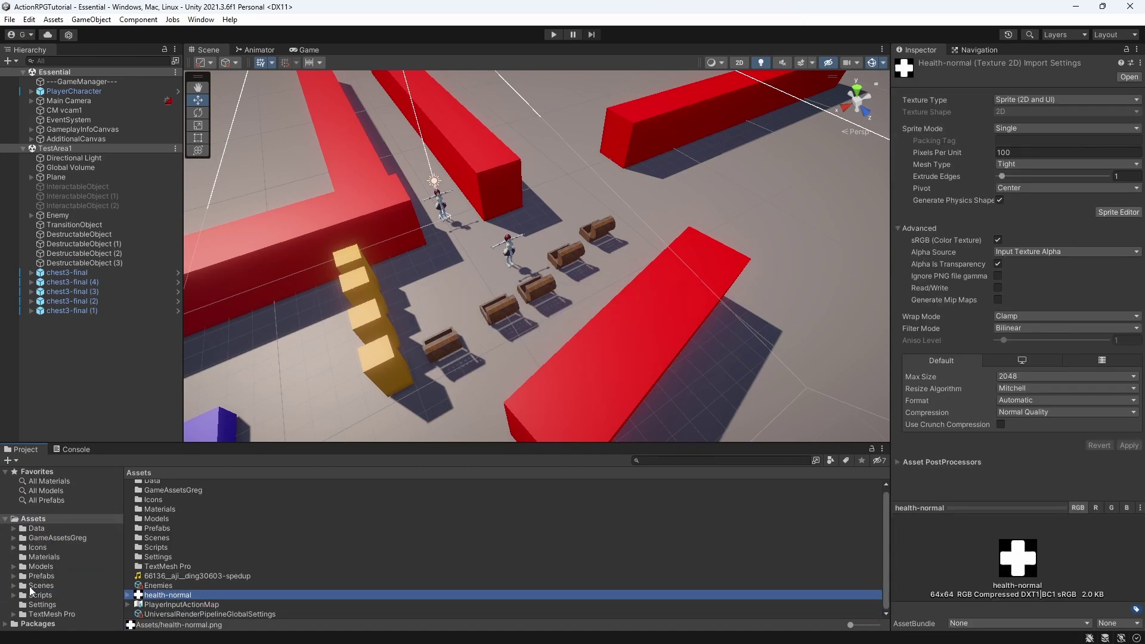
left_click_drag(30, 590, 37, 548)
left_click(158, 590)
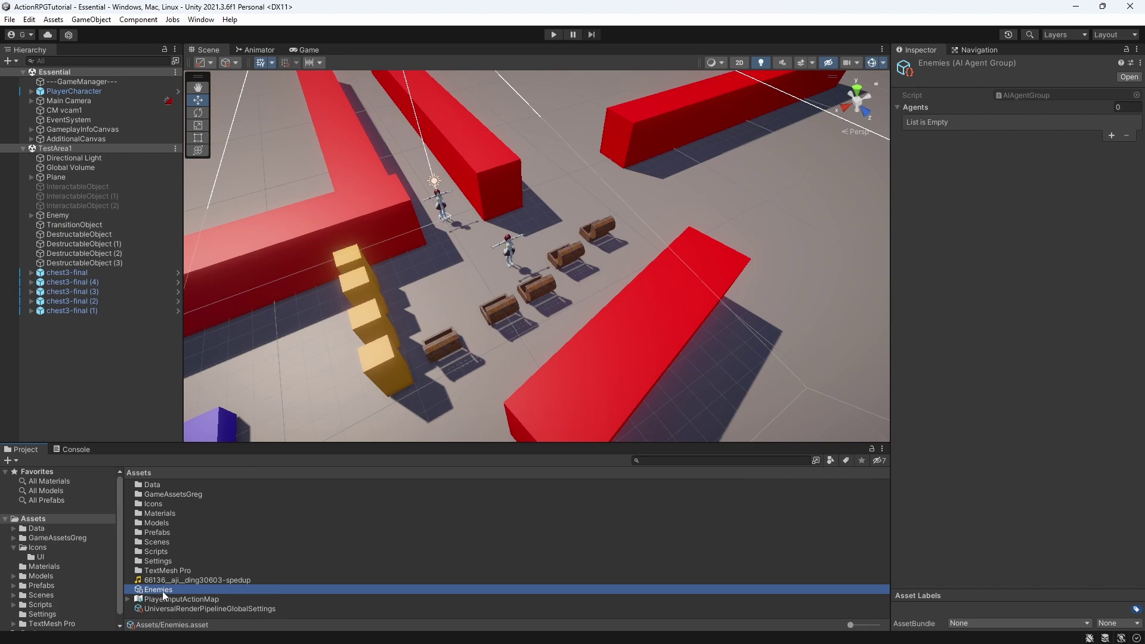
left_click_drag(162, 592, 36, 529)
Step: Create a new folder in Assets named 'SoSounds'
right_click(146, 519)
mouse_move(156, 195)
left_click(268, 194)
type("So")
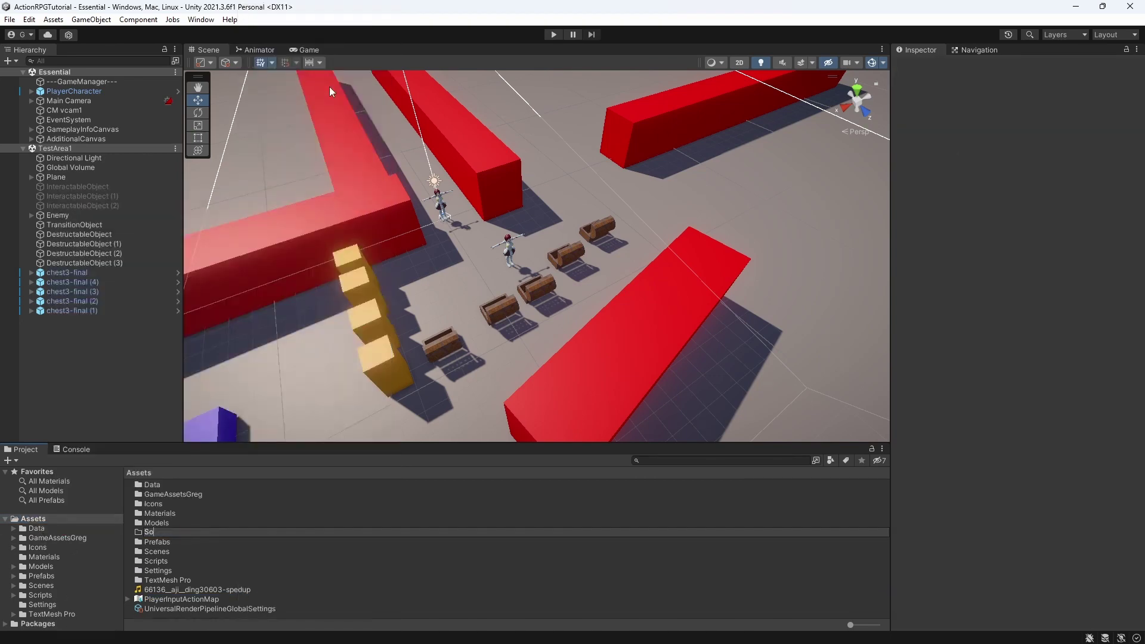